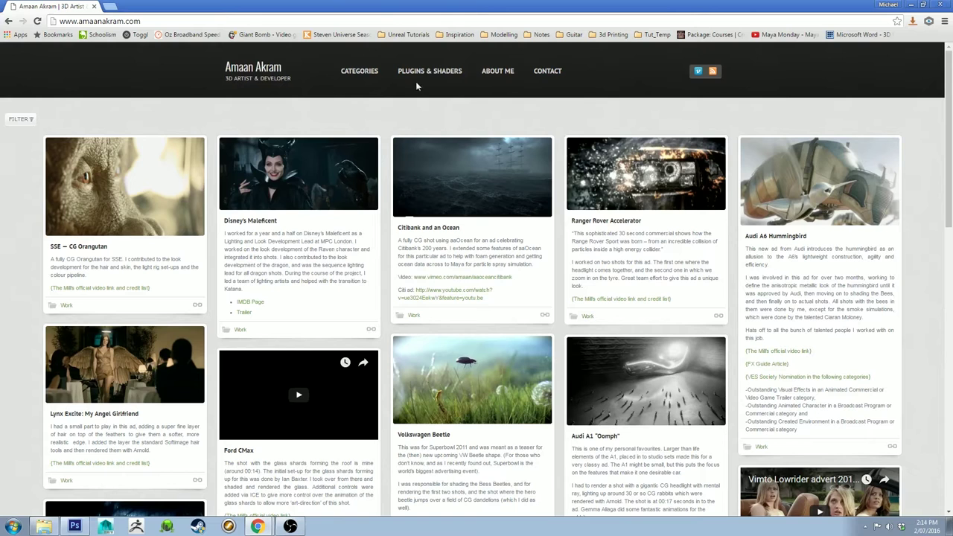
Step: Go from Plugins & Shaders to the aaOcean Suite page and follow its Bitbucket downloads link
mouse_move(430, 70)
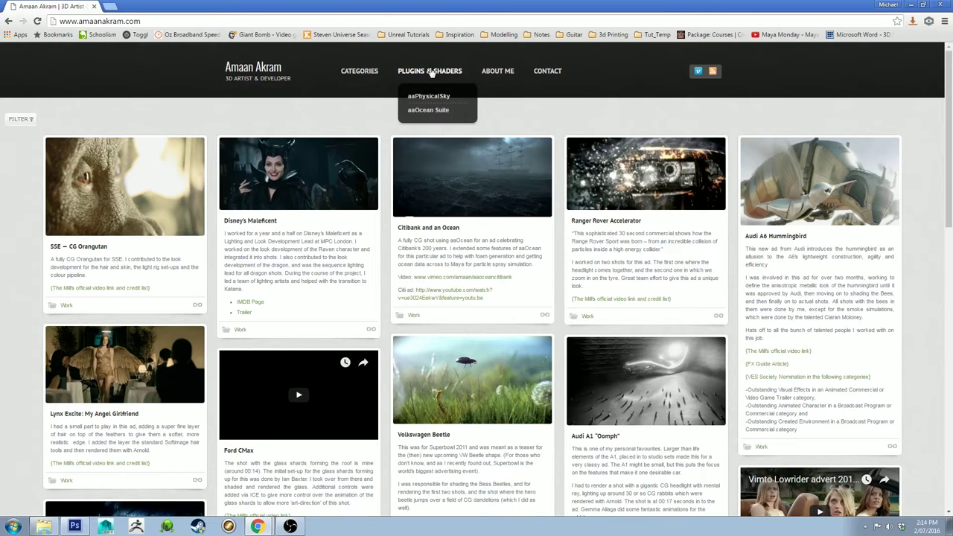
click(427, 112)
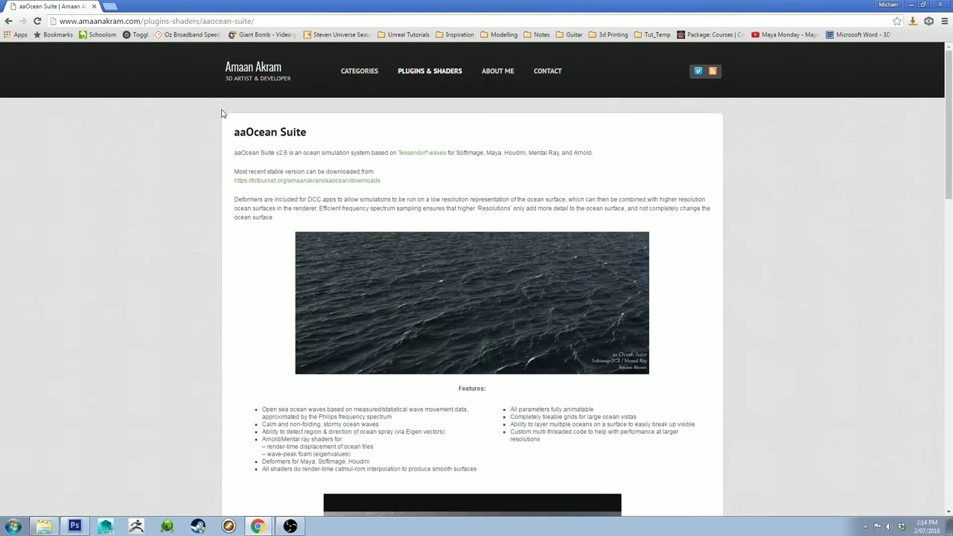
click(304, 182)
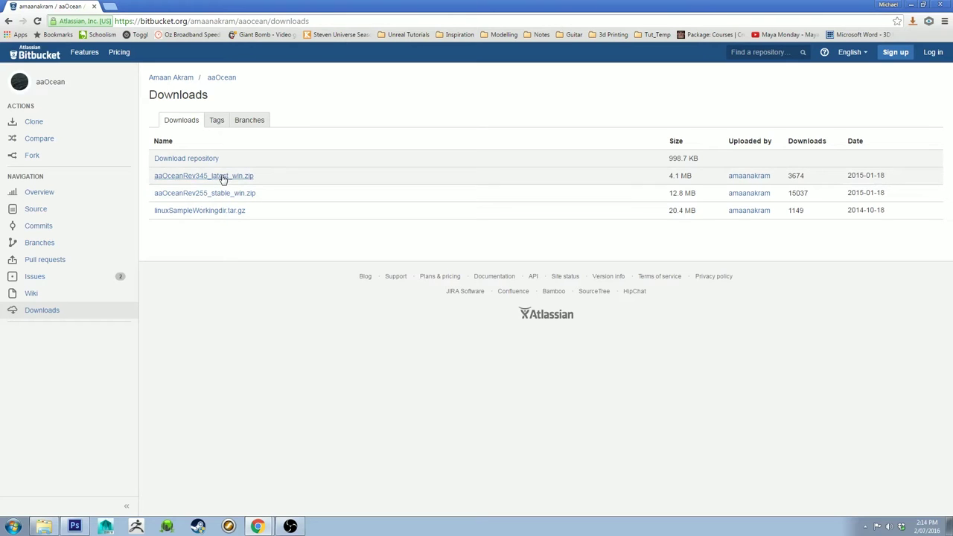
key(alt+Tab)
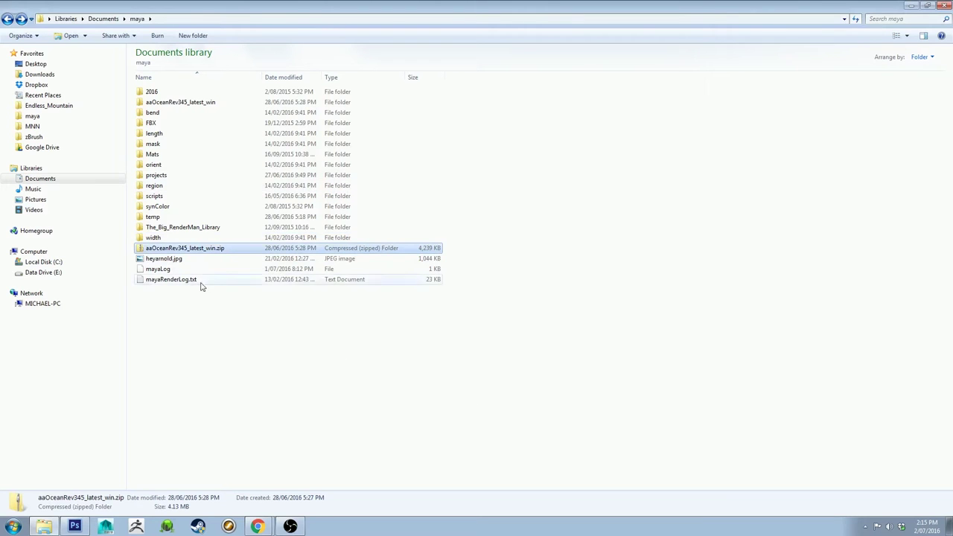
double_click(159, 251)
double_click(168, 66)
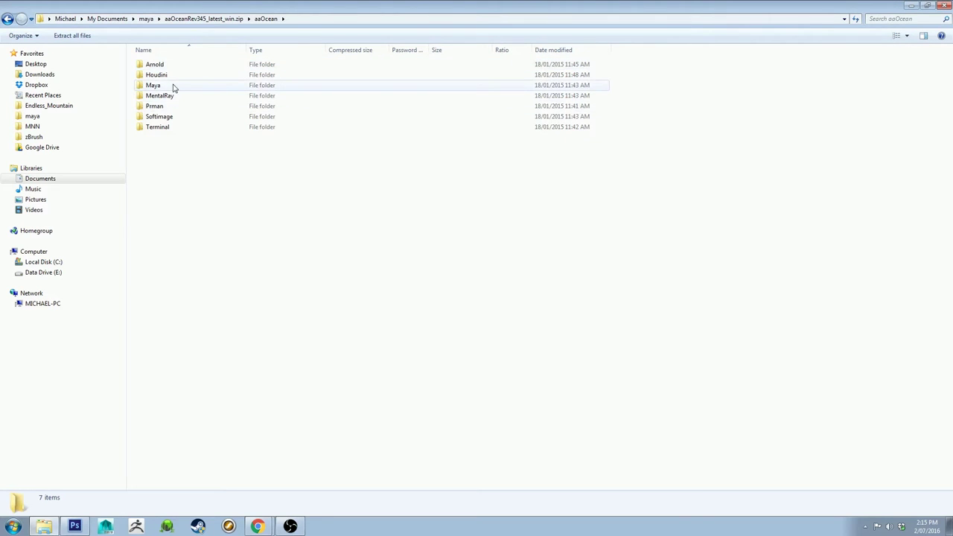
double_click(174, 85)
click(160, 75)
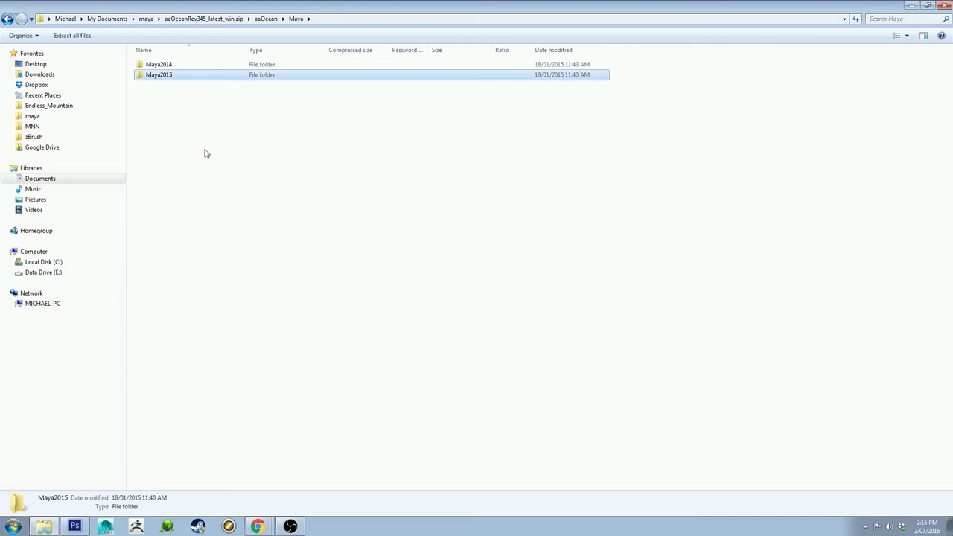
double_click(178, 79)
drag(182, 130, 215, 58)
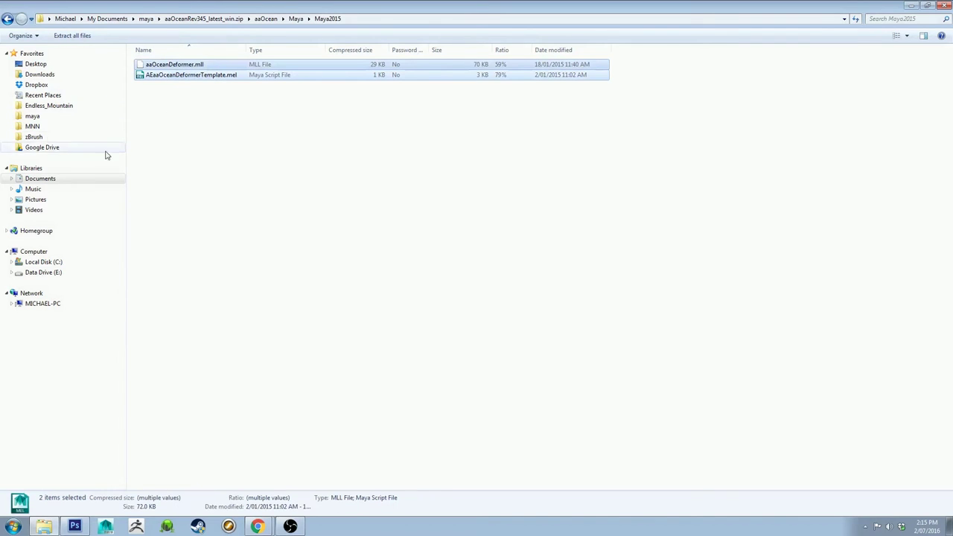
click(213, 196)
drag(176, 107, 198, 63)
click(193, 132)
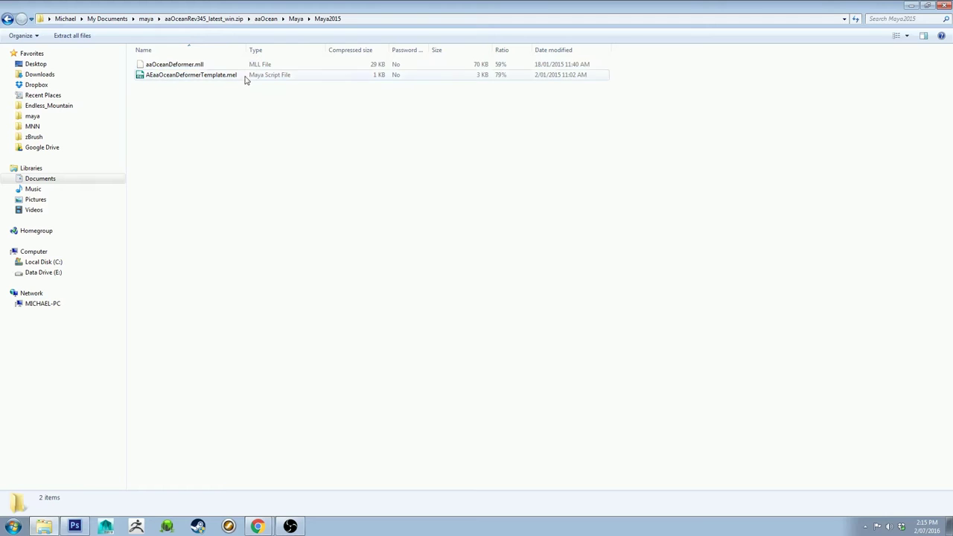
click(6, 19)
click(7, 19)
click(7, 19)
click(8, 20)
click(6, 20)
click(22, 19)
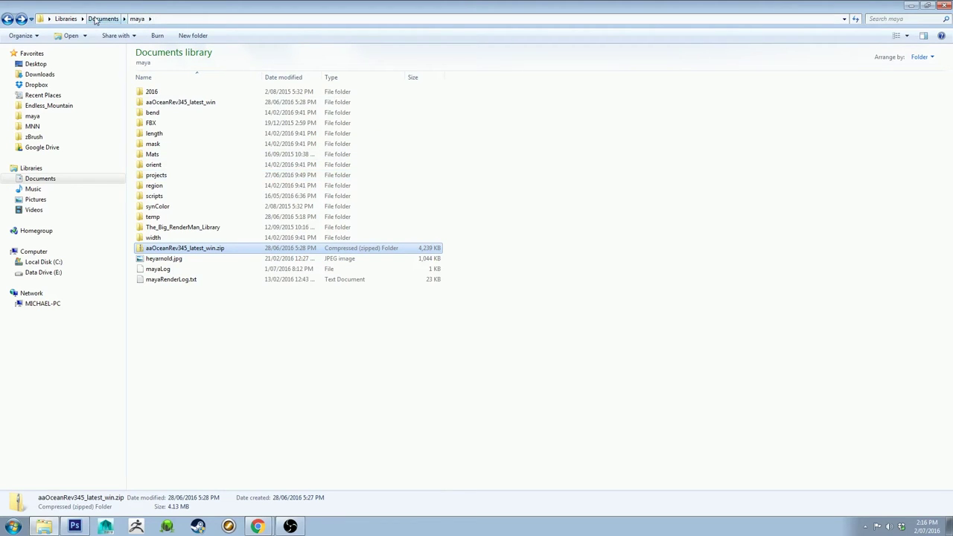
Step: Browse the extracted aaOceanRev345_latest_win folder down to aaOcean\Maya\Maya2015 and review its files
click(153, 105)
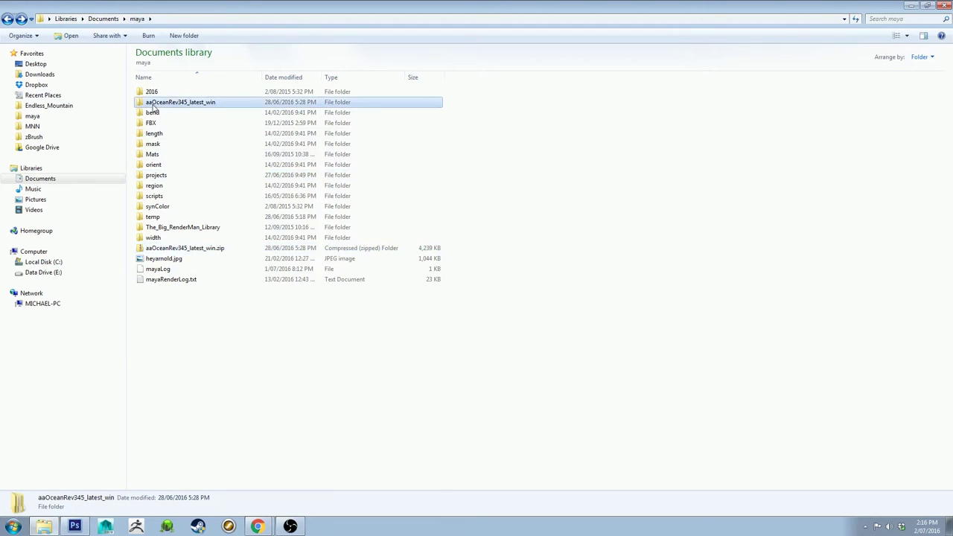
click(197, 249)
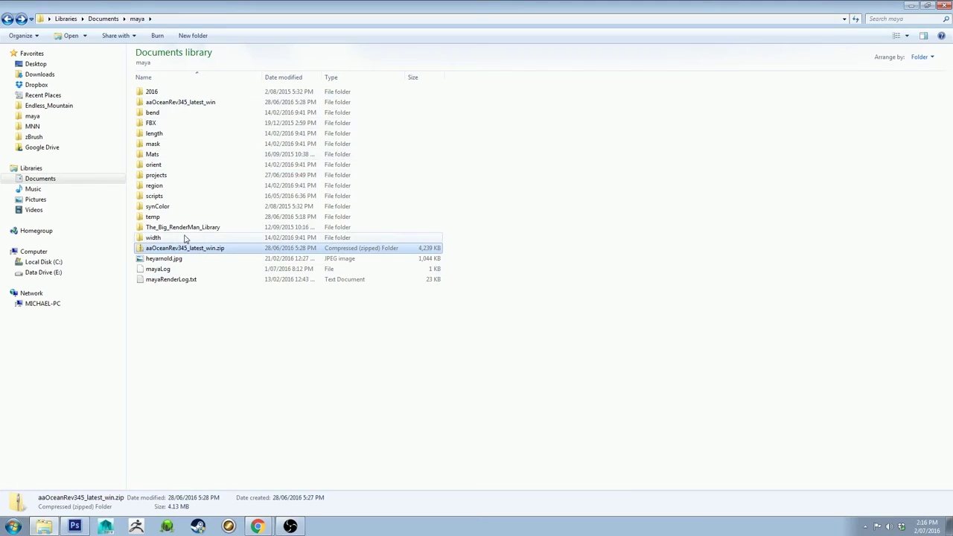
double_click(189, 105)
double_click(186, 93)
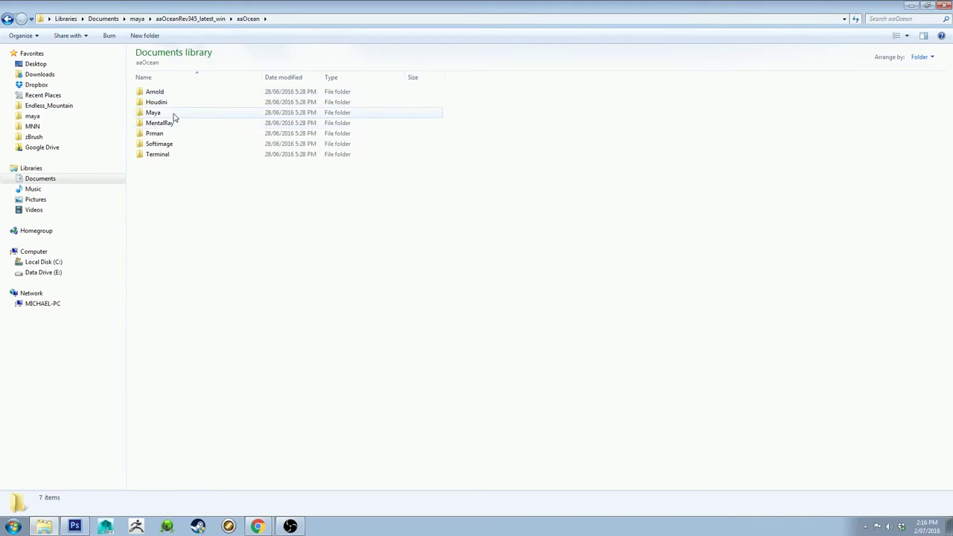
double_click(174, 113)
double_click(177, 104)
key(ctrl+a)
click(221, 238)
Step: Return to the maya folder, open 2016 and select Maya.env
key(BackSpace)
key(BackSpace)
key(BackSpace)
key(BackSpace)
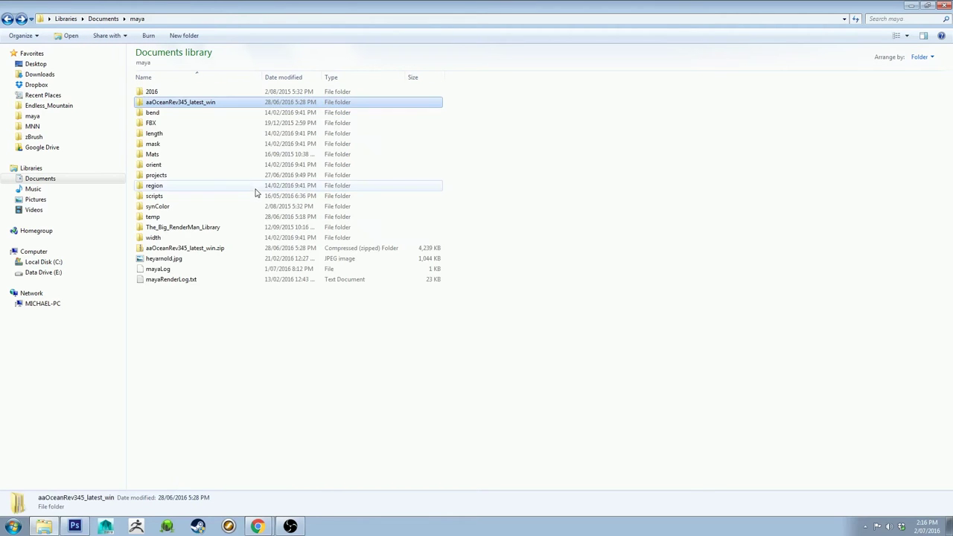
double_click(158, 93)
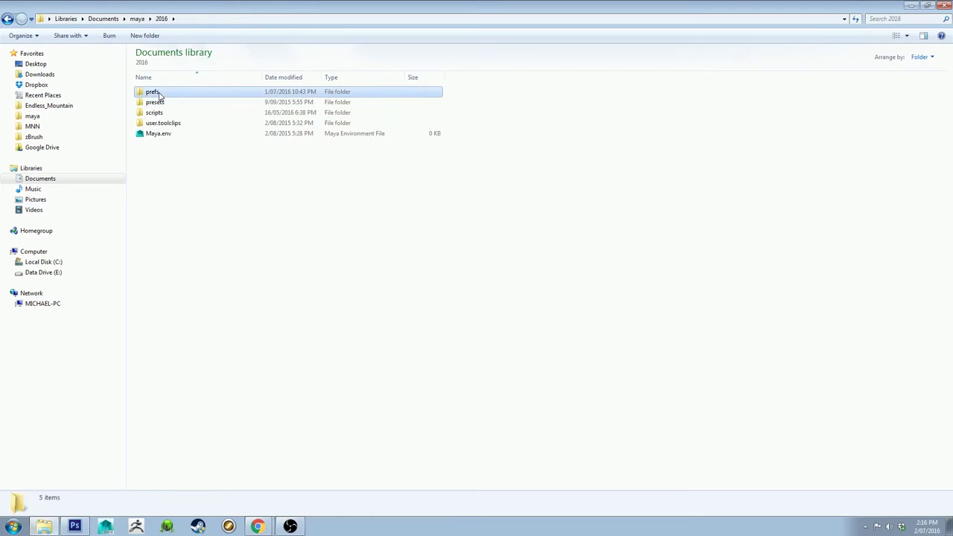
click(168, 134)
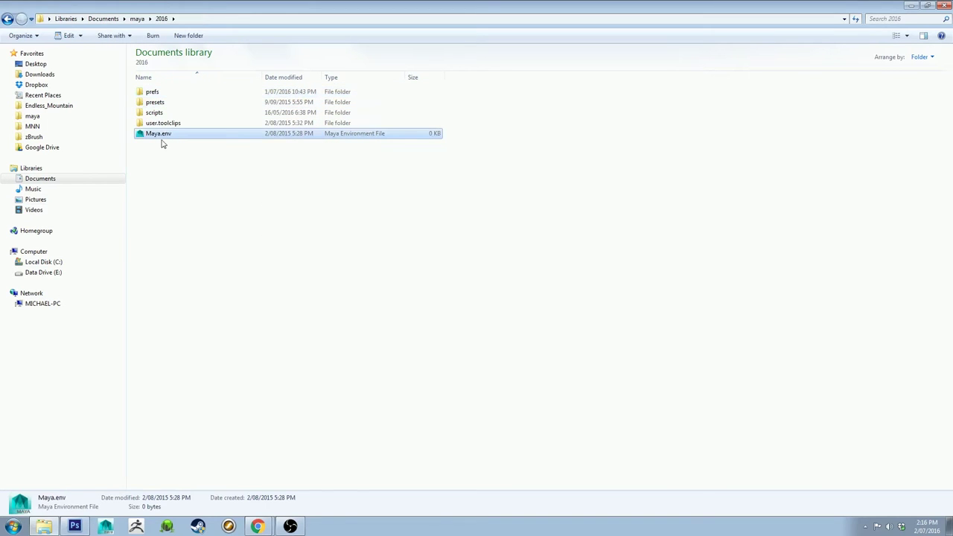
Step: Open Maya.env with Edit with Notepad++ and position the editor window
right_click(167, 135)
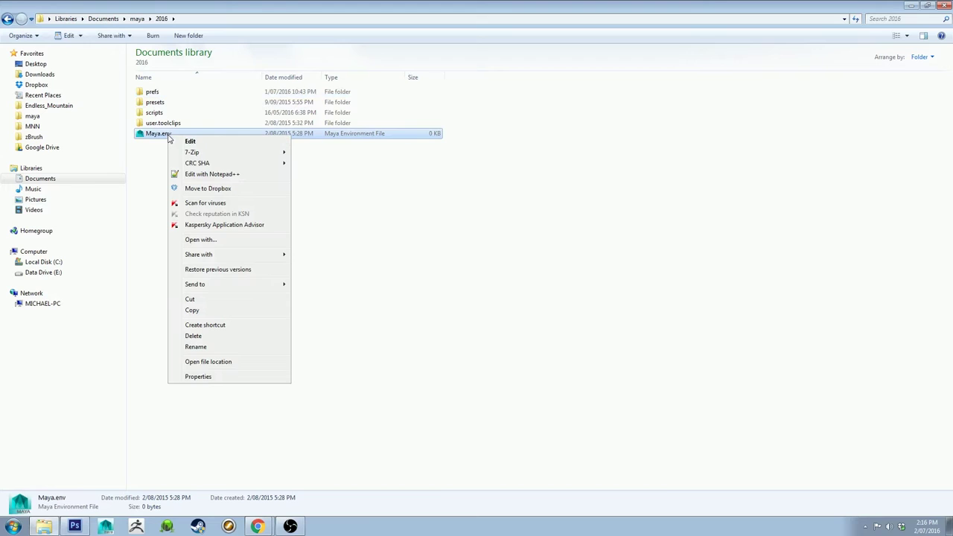
click(207, 176)
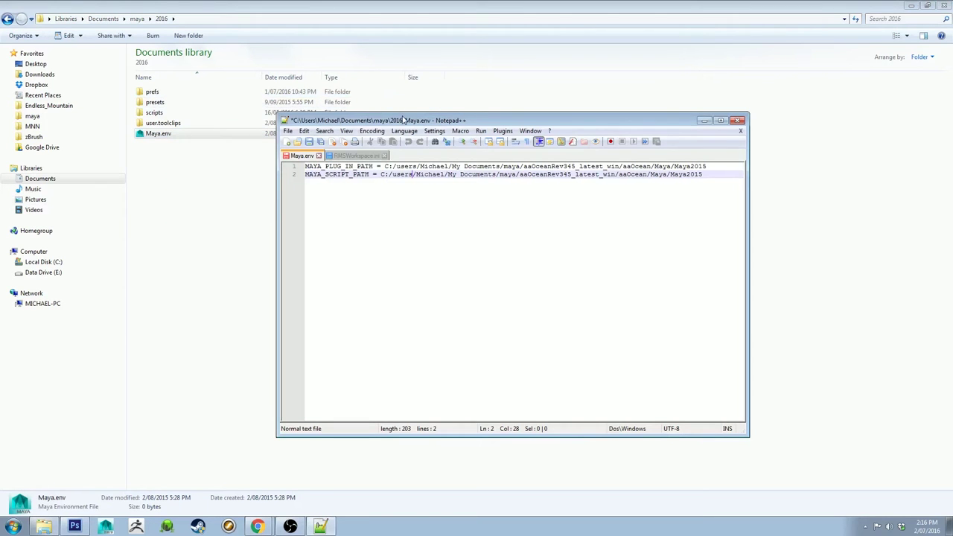
drag(402, 119, 362, 112)
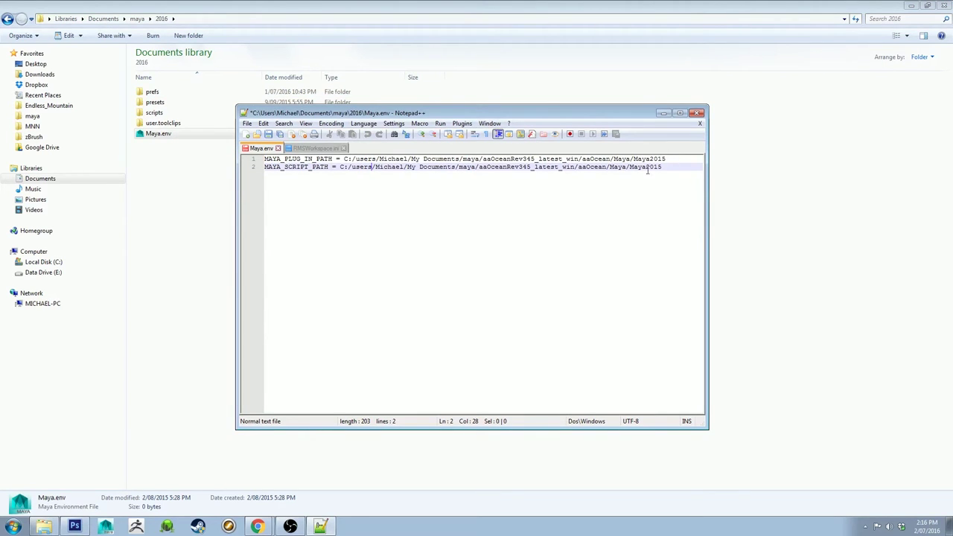
Step: Highlight the MAYA_PLUG_IN_PATH and MAYA_SCRIPT_PATH lines and the Maya2015 plugin path to review them
drag(262, 159, 345, 159)
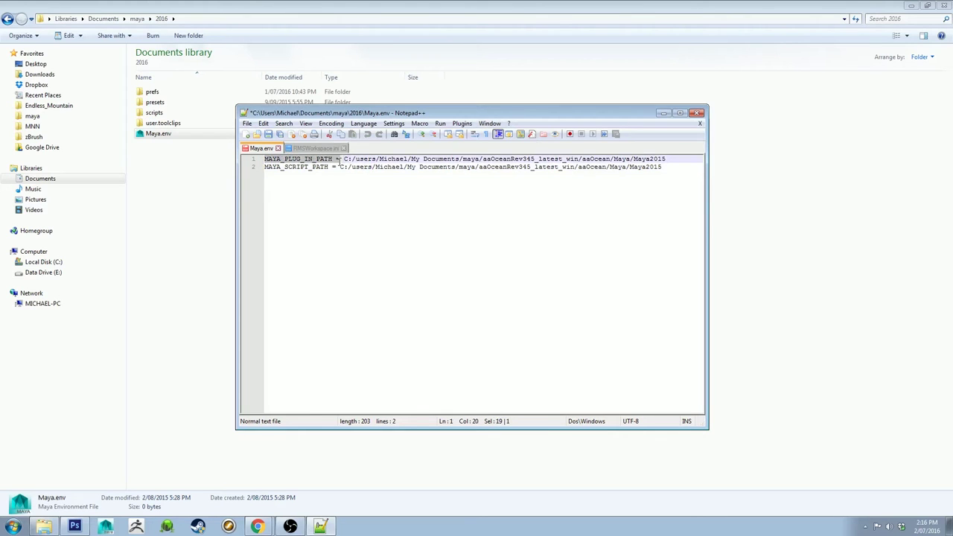
click(331, 167)
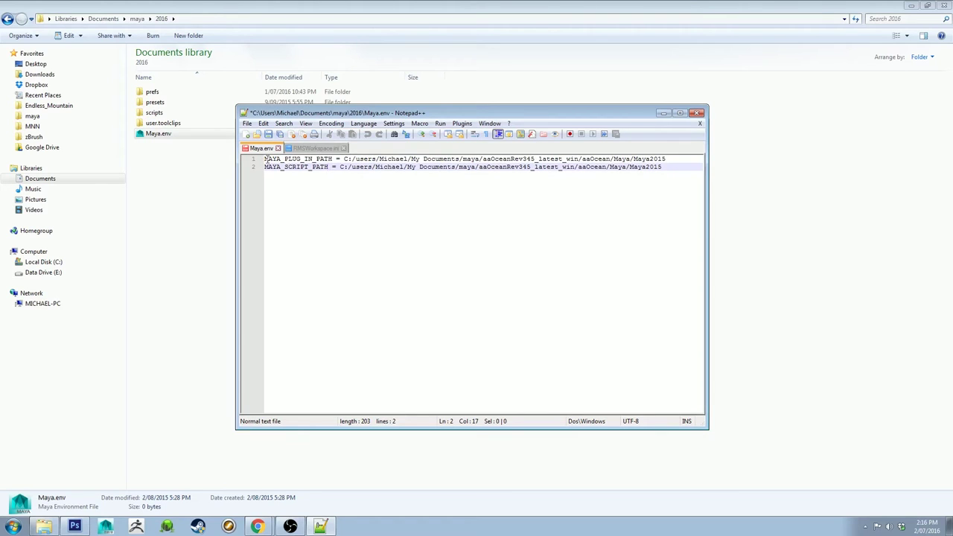
drag(266, 158, 330, 167)
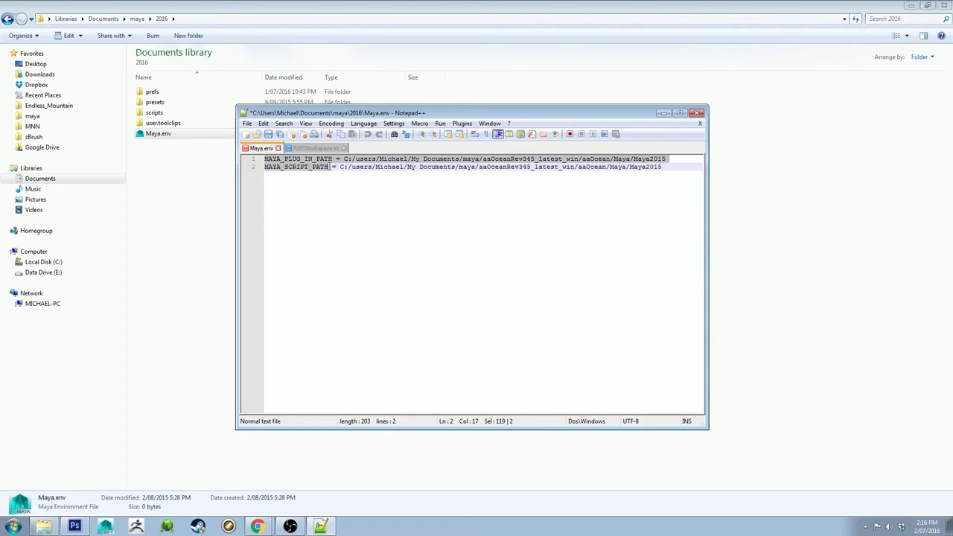
click(277, 159)
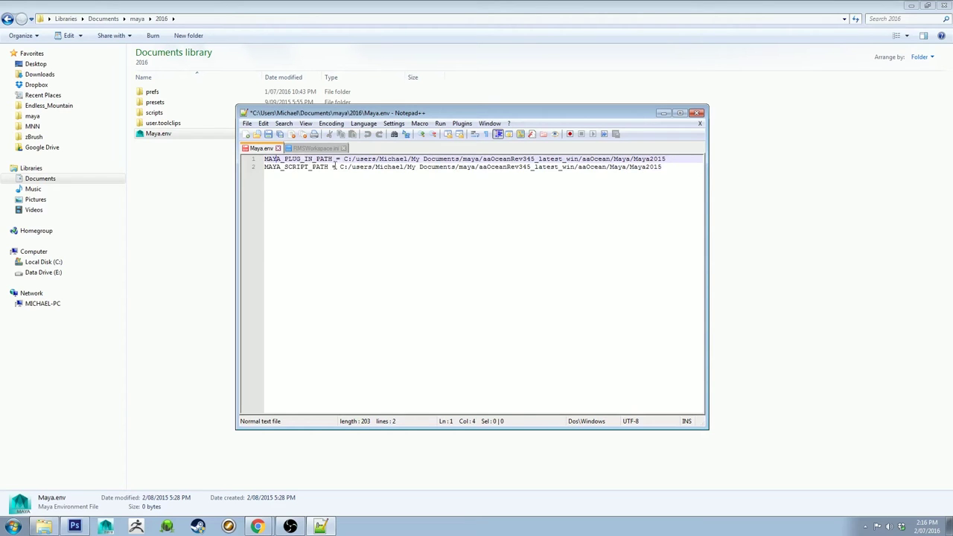
click(335, 167)
click(463, 159)
drag(345, 159, 669, 155)
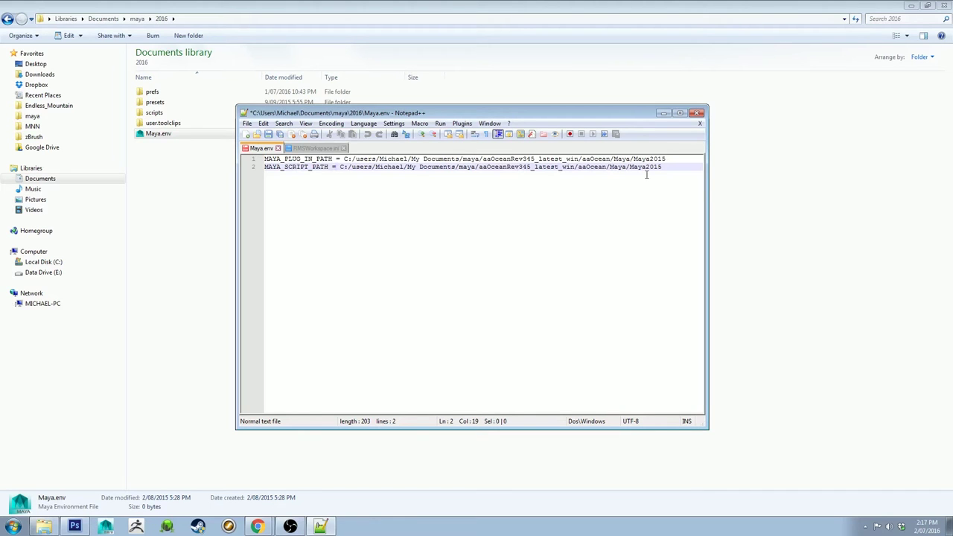
Step: Browse the aaOcean zip to Prman\RendermanStudio-19.0-windows\Shader and inspect aaOceanShader.args and aaOceanShader.dll
click(137, 18)
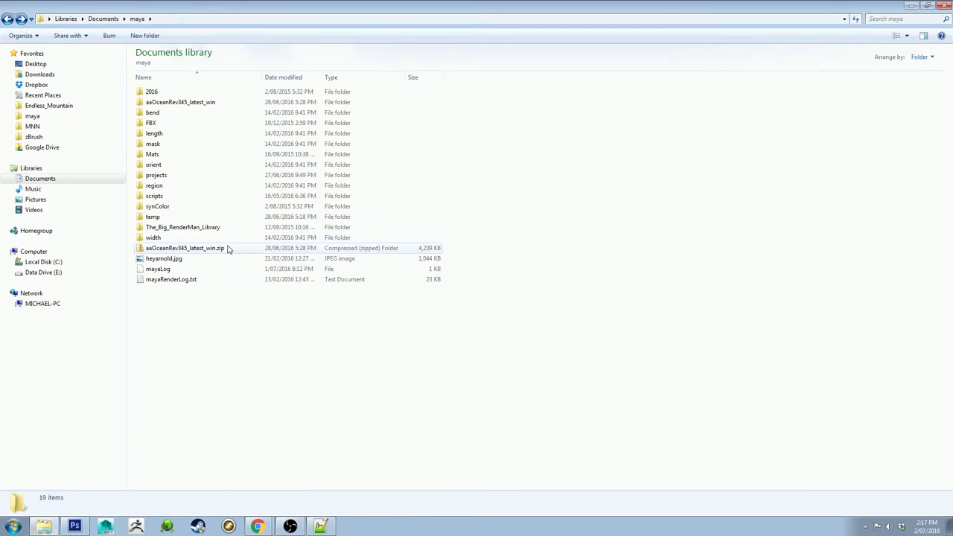
double_click(229, 250)
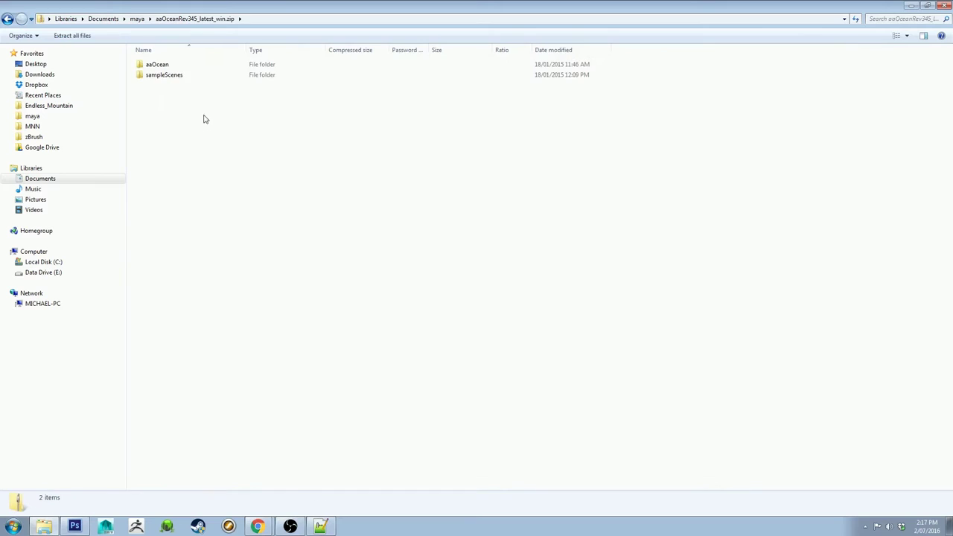
double_click(201, 66)
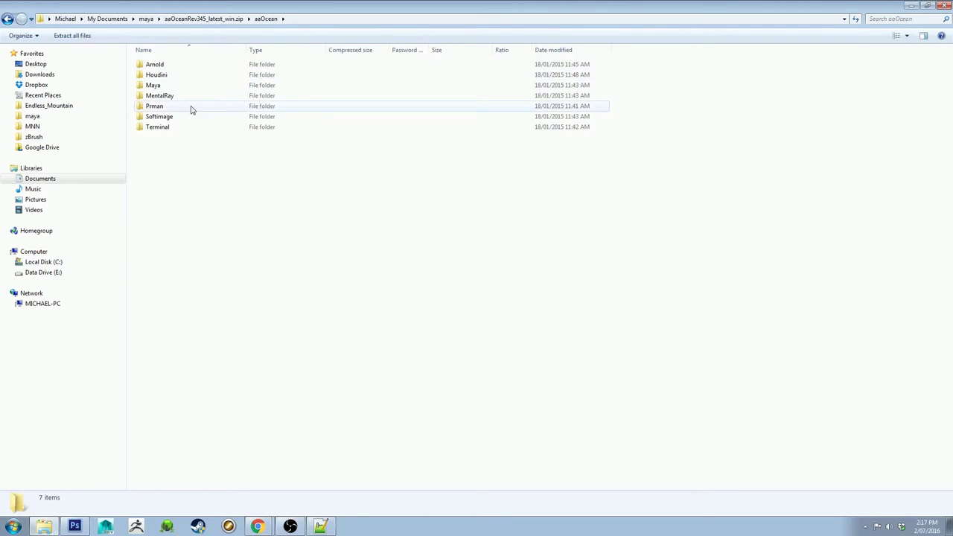
double_click(161, 106)
click(188, 67)
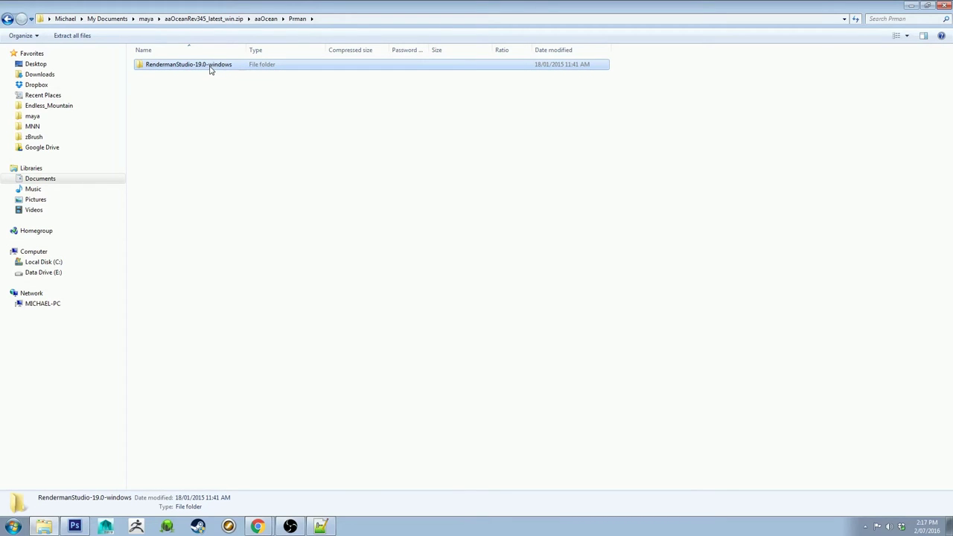
double_click(211, 67)
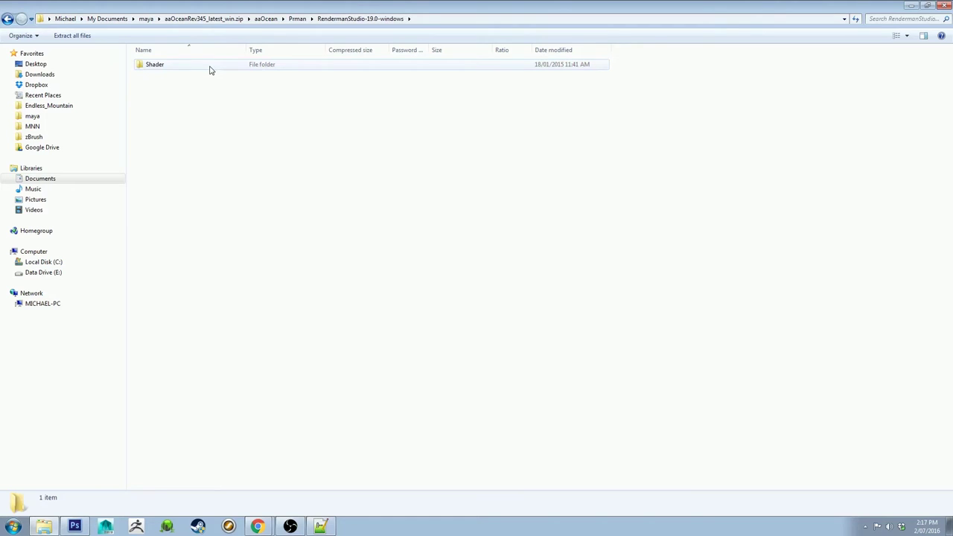
double_click(210, 69)
key(ctrl+a)
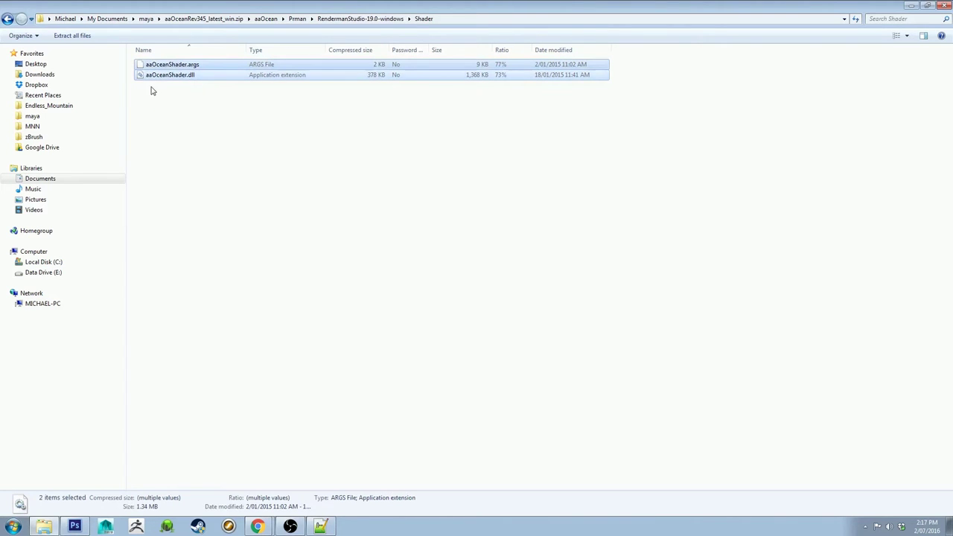
click(164, 94)
click(203, 75)
click(160, 102)
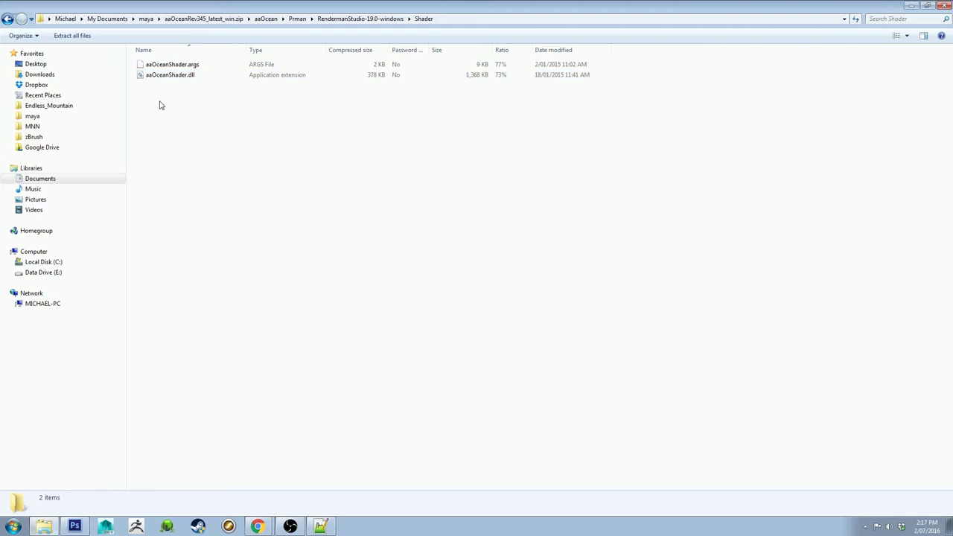
Step: Check the two shader files inside C:\aaOceanShader
click(49, 262)
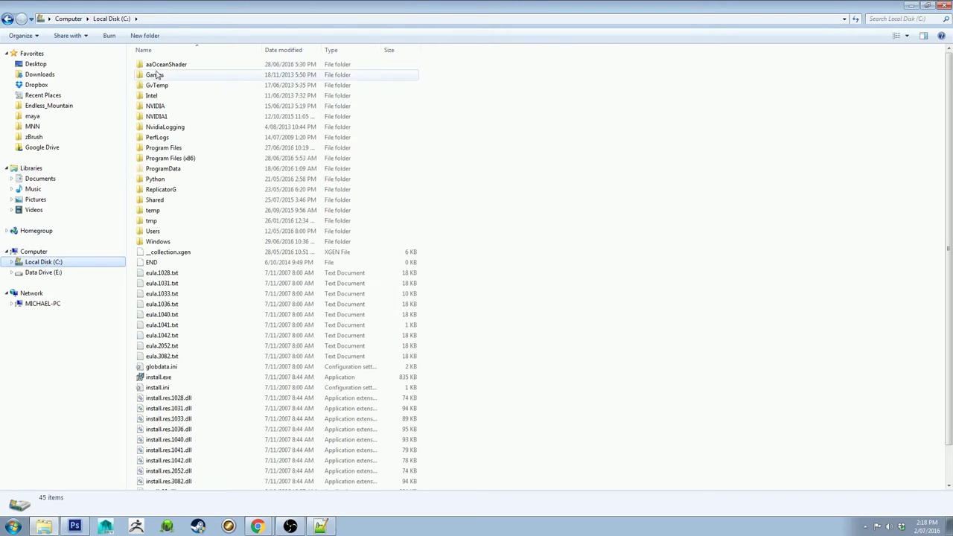
double_click(182, 66)
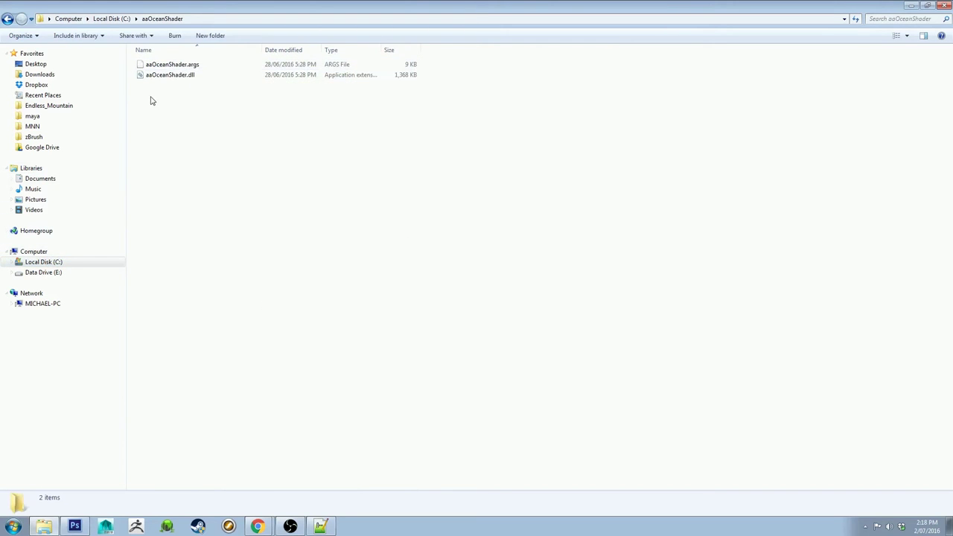
key(ctrl+a)
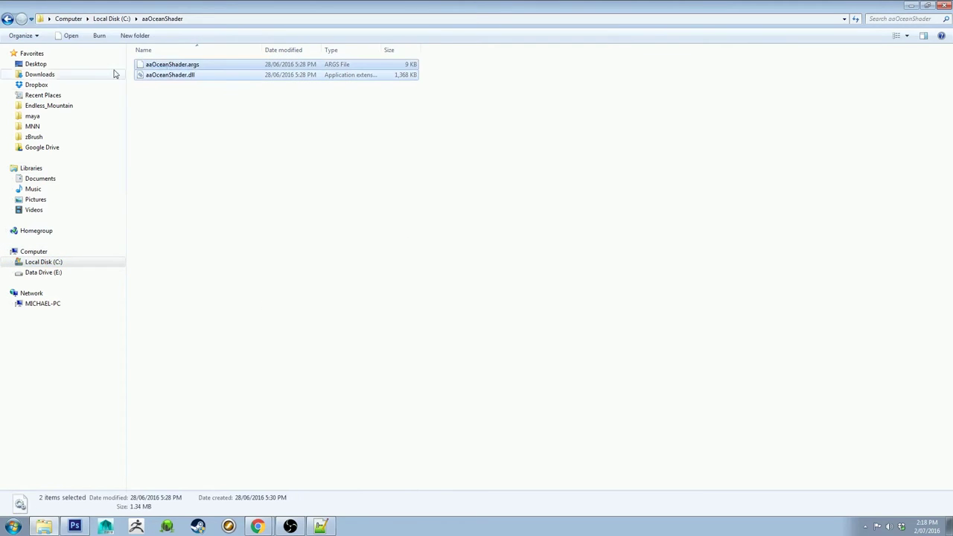
click(251, 168)
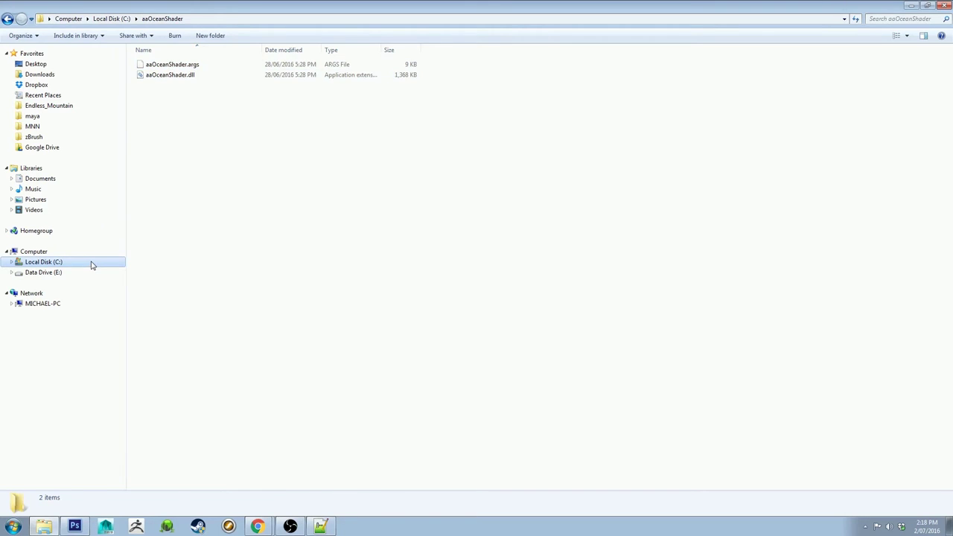
Step: Open Program Files\Pixar\RenderManStudio-20.9-maya2016.5\etc and select RenderMan_for_Maya.ini
click(43, 262)
double_click(188, 147)
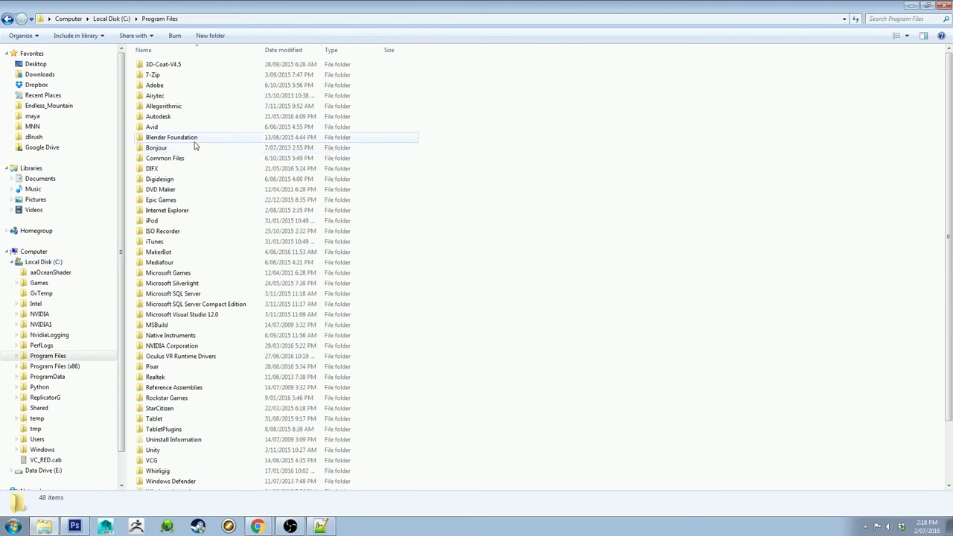
scroll(202, 149, down, 3)
double_click(160, 292)
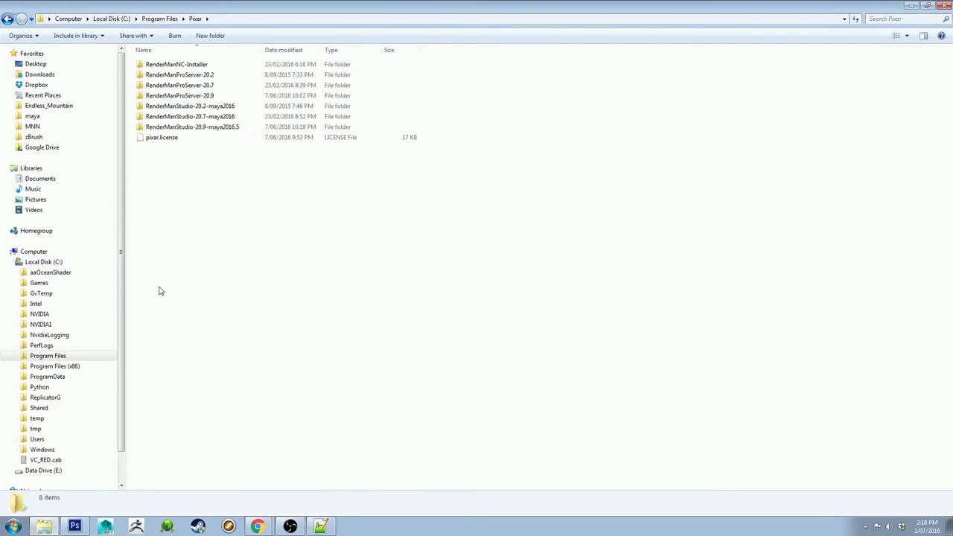
double_click(184, 132)
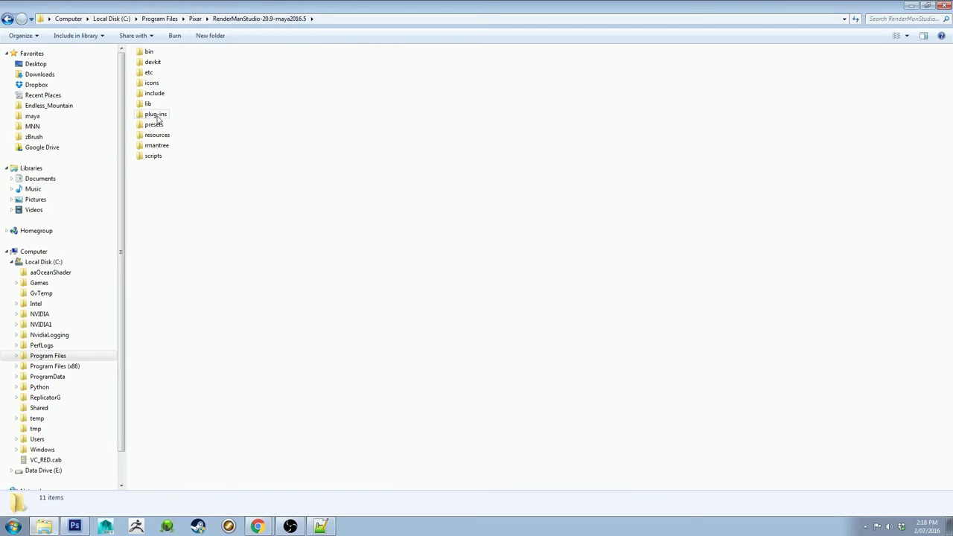
double_click(149, 72)
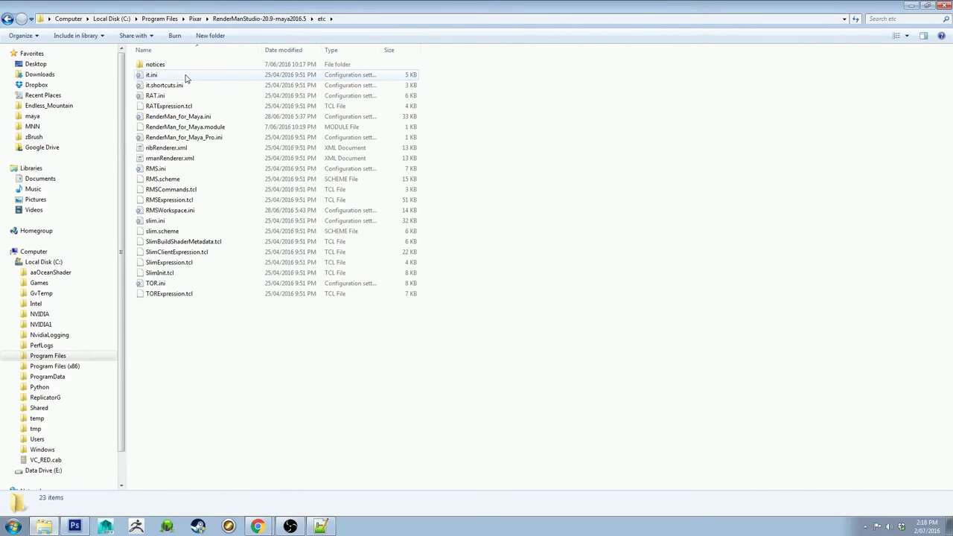
click(166, 117)
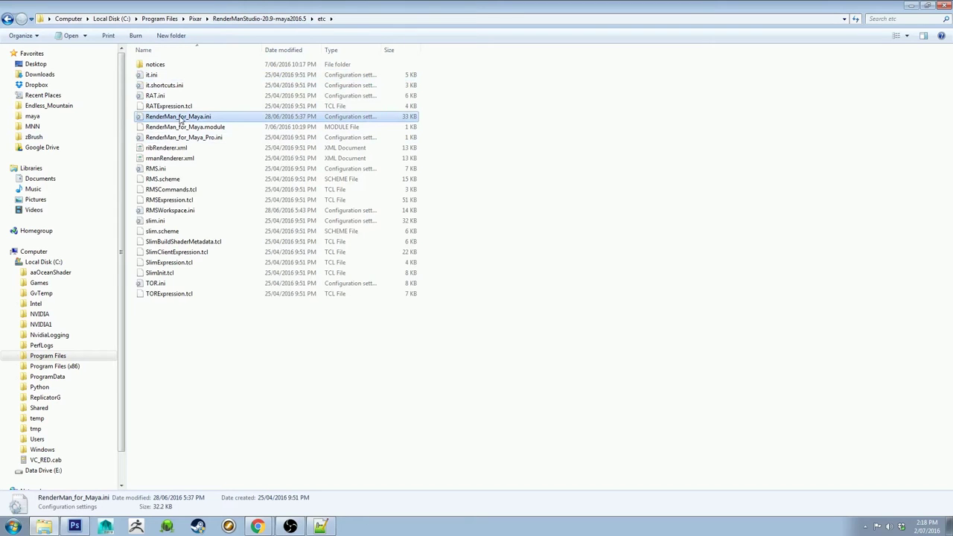
double_click(179, 117)
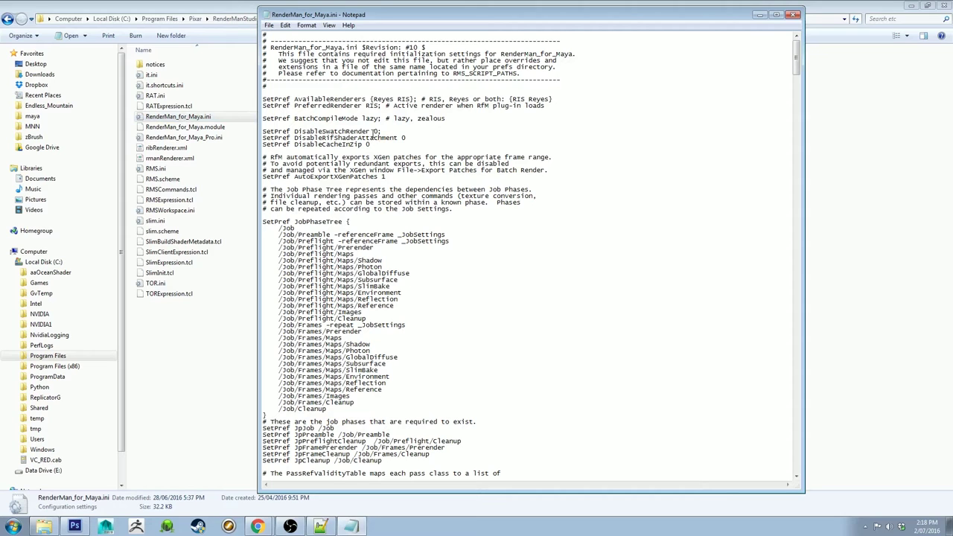
key(ctrl+f)
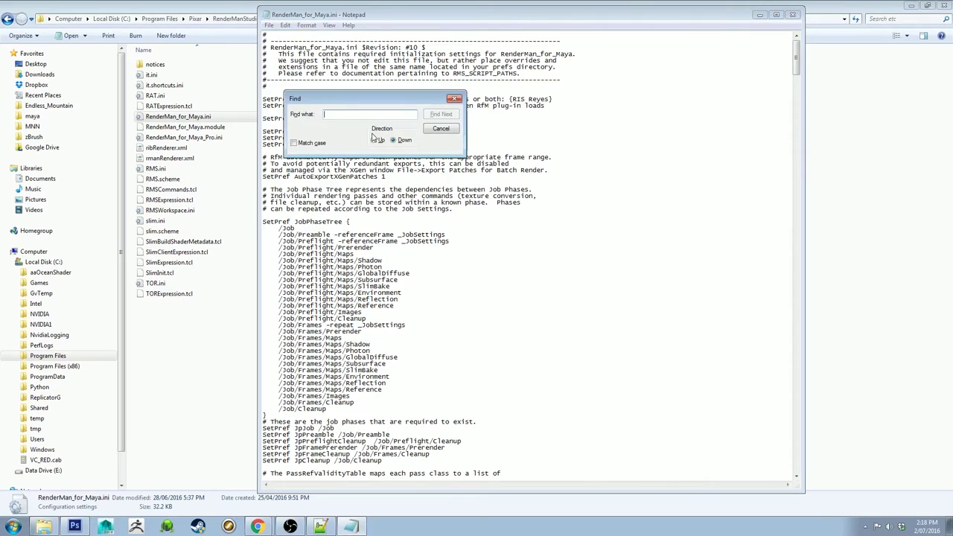
text(set RISArgs)
key(Return)
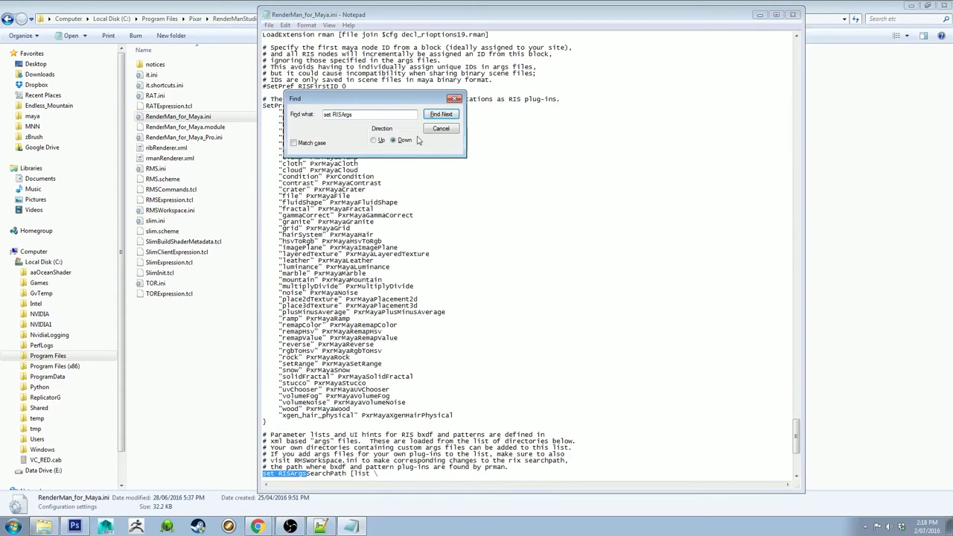
click(440, 128)
scroll(516, 336, down, 7)
scroll(409, 327, down, 1)
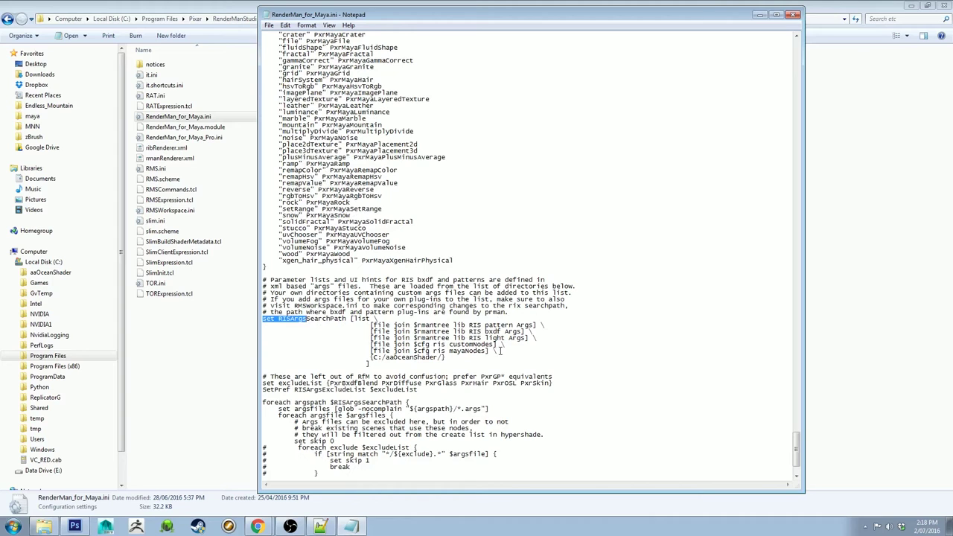
drag(500, 350, 253, 319)
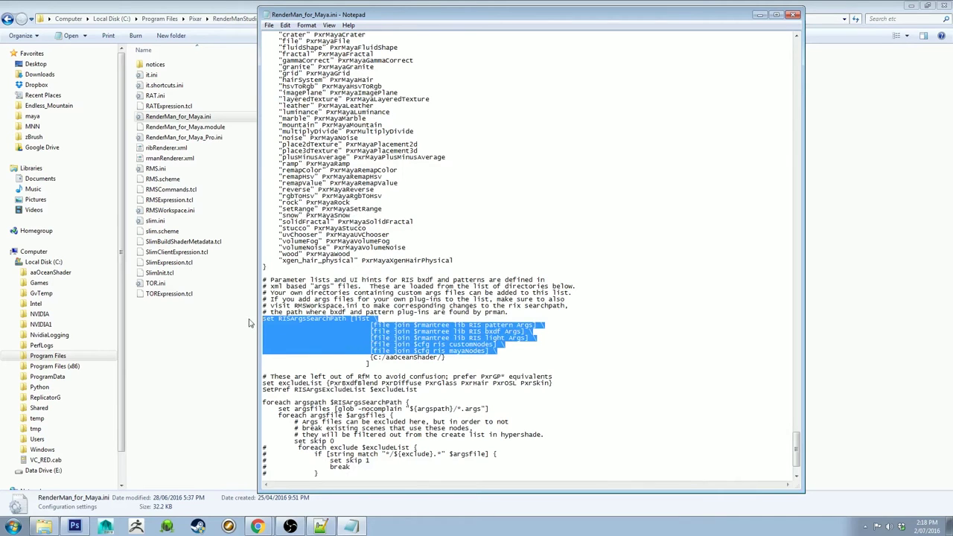
drag(445, 357, 368, 361)
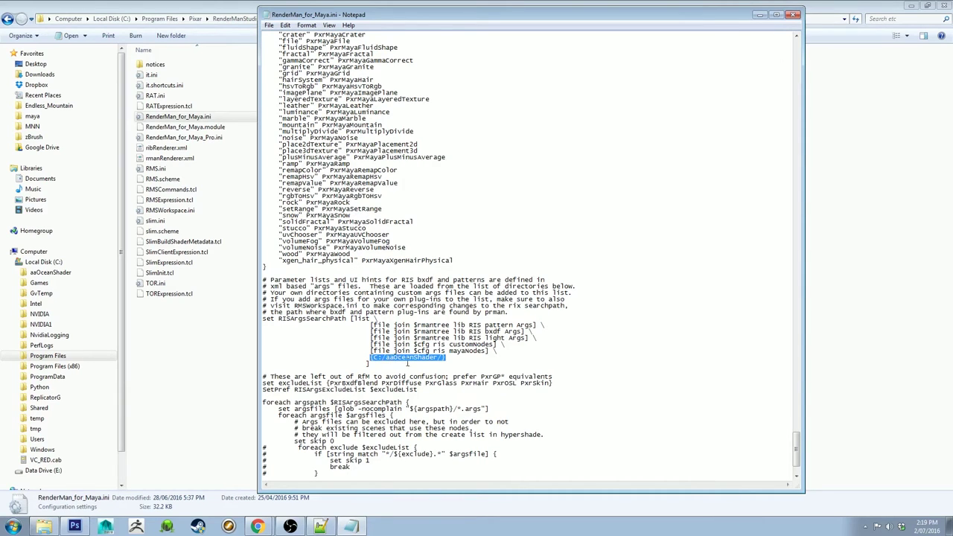
click(452, 360)
click(365, 364)
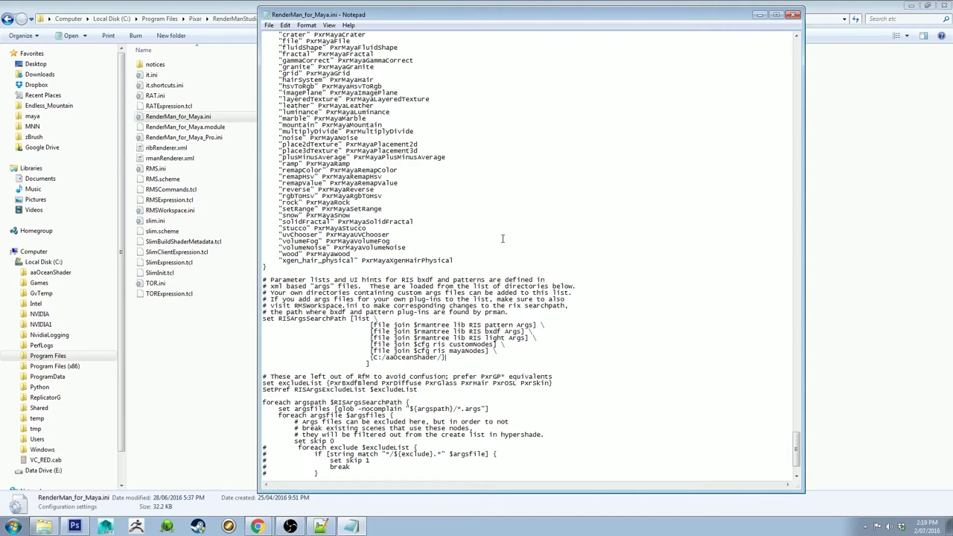
click(269, 25)
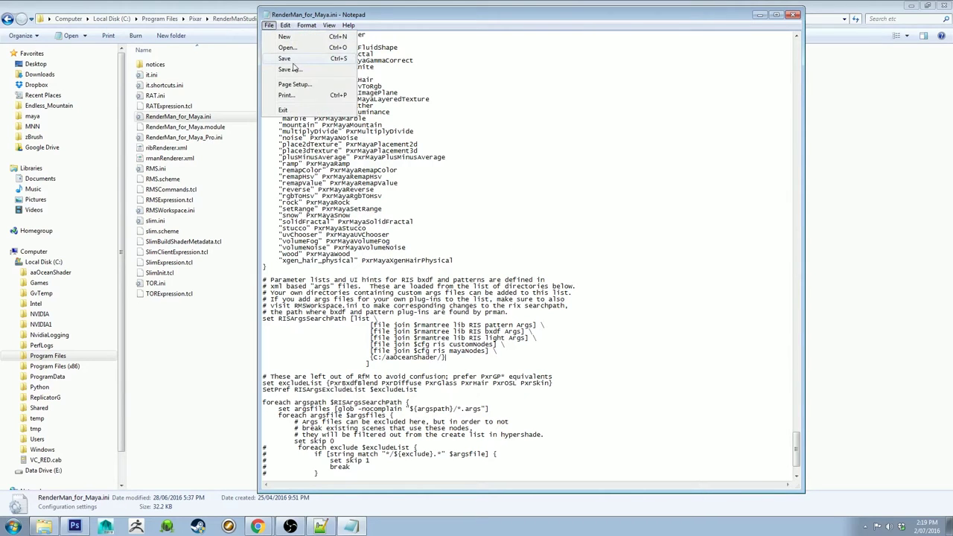
click(557, 9)
click(792, 17)
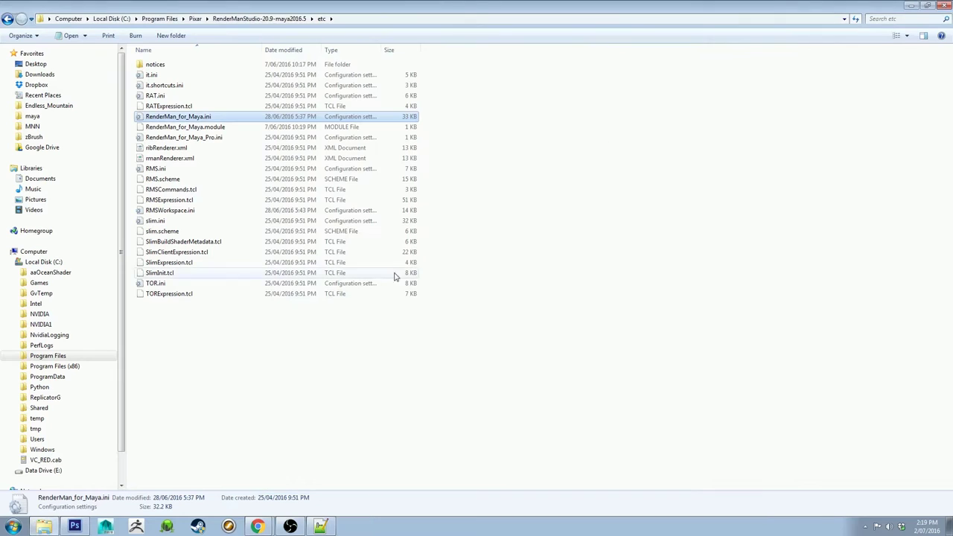
click(181, 211)
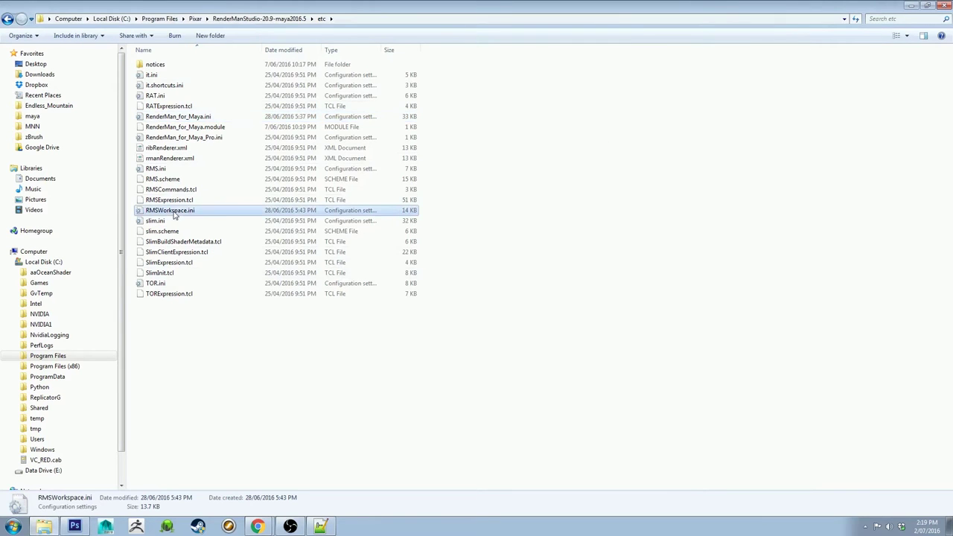
double_click(192, 211)
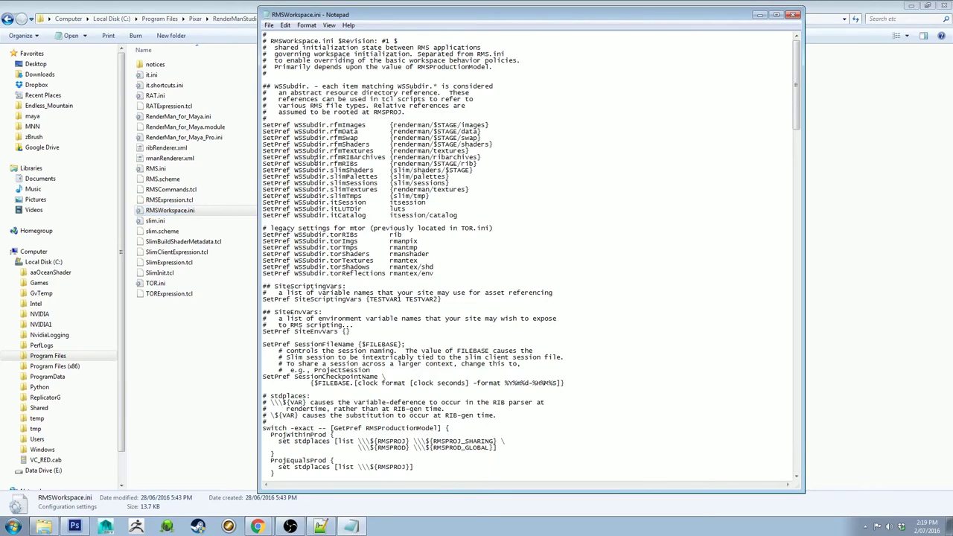
key(ctrl+f)
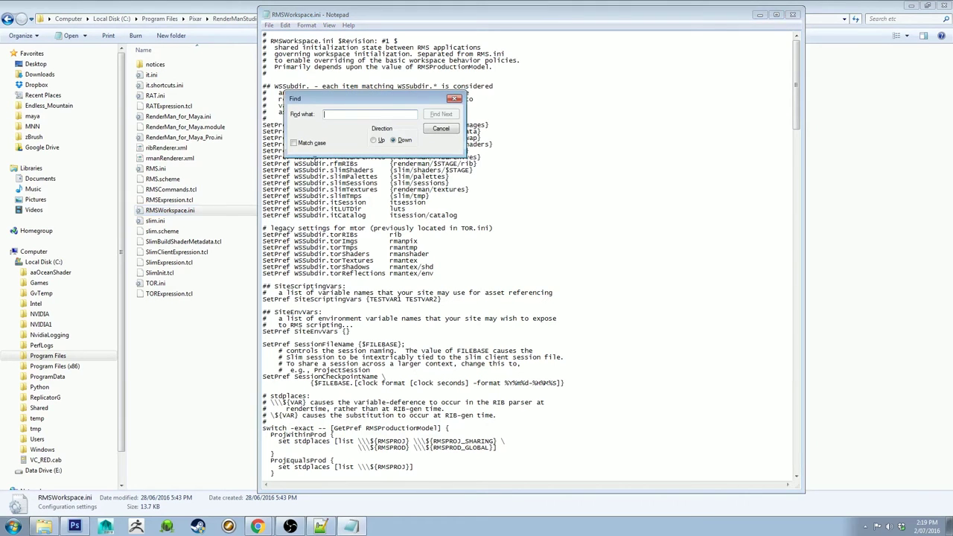
text(WSSearchpaths)
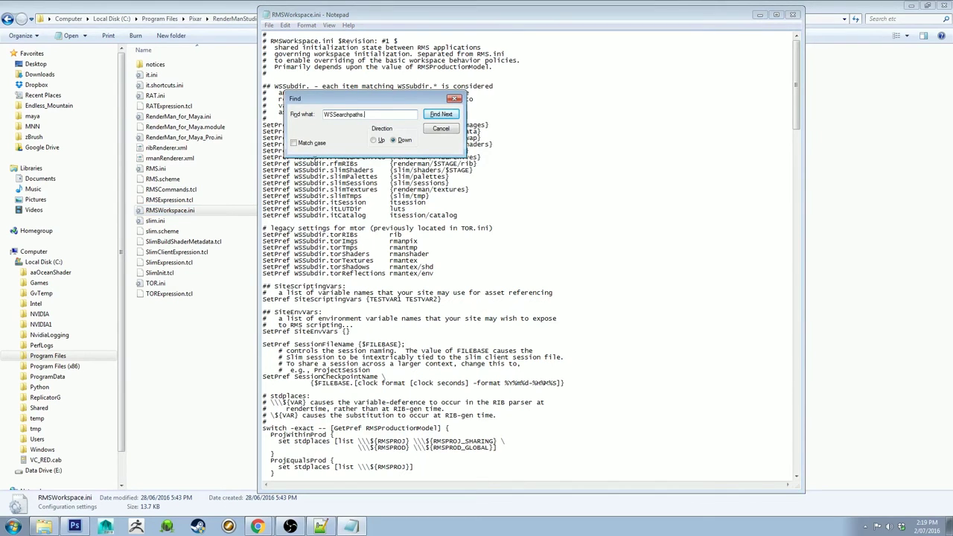
text(.rix)
key(Return)
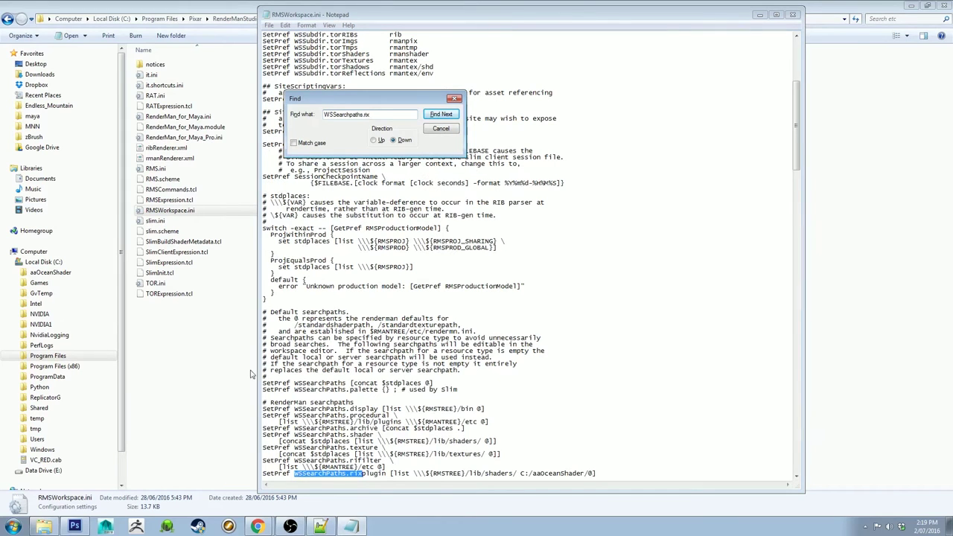
click(443, 131)
scroll(459, 340, down, 4)
scroll(459, 340, down, 4)
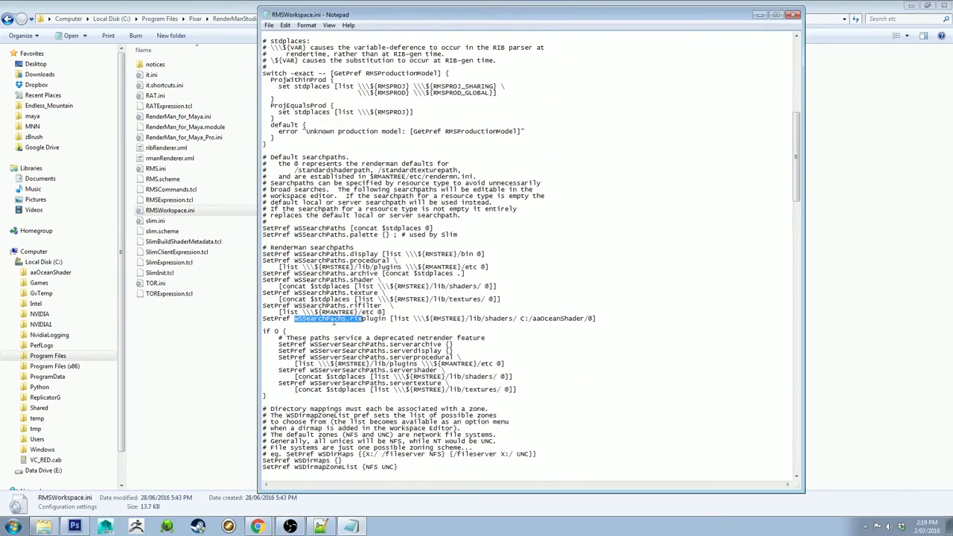
mouse_move(262, 319)
mouse_down()
mouse_move(596, 320)
mouse_move(257, 319)
mouse_up()
click(346, 318)
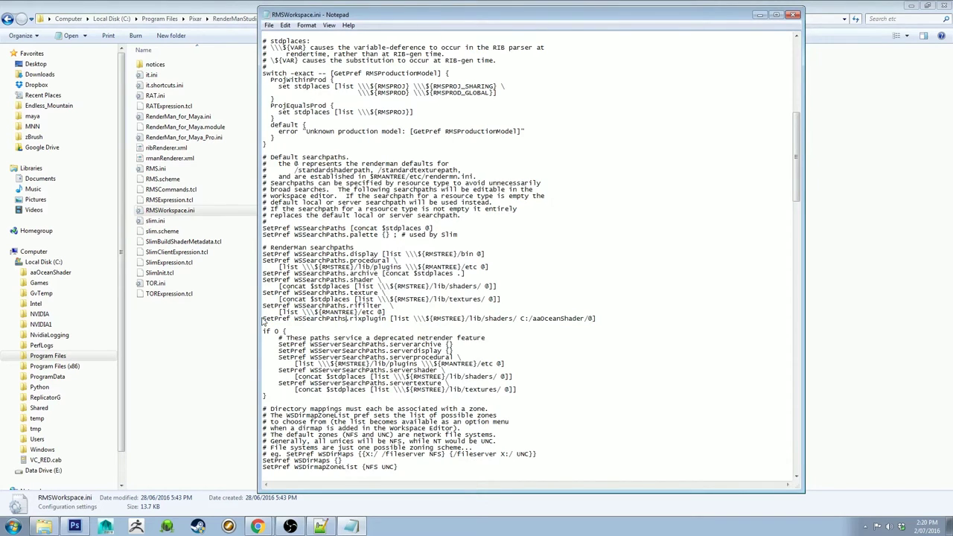
mouse_move(263, 319)
mouse_down()
mouse_move(602, 316)
mouse_move(262, 320)
mouse_up()
click(608, 319)
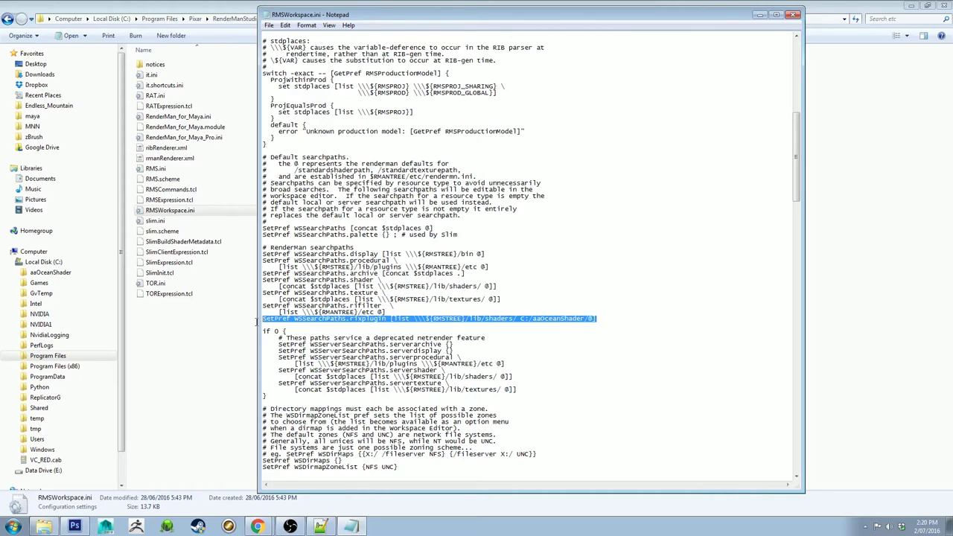
click(402, 318)
drag(389, 319, 517, 318)
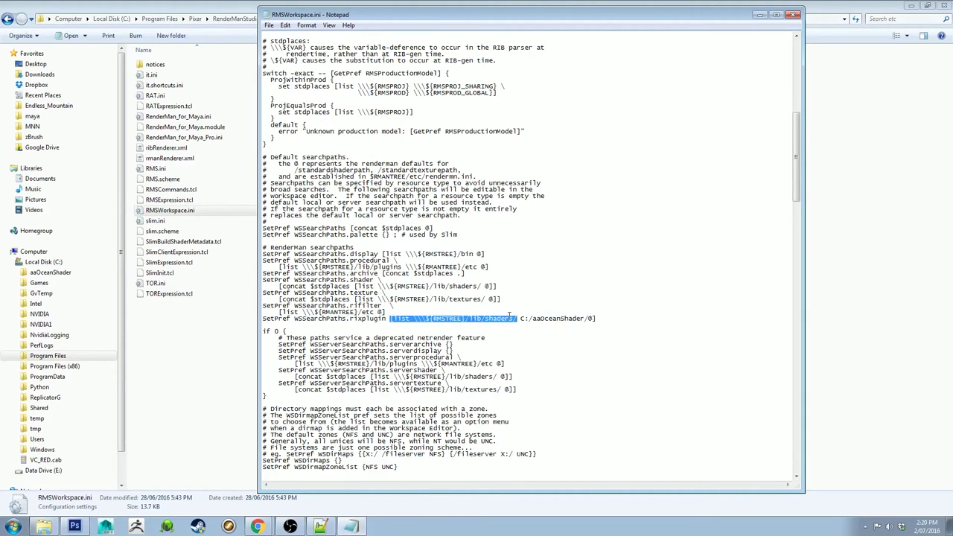
double_click(424, 318)
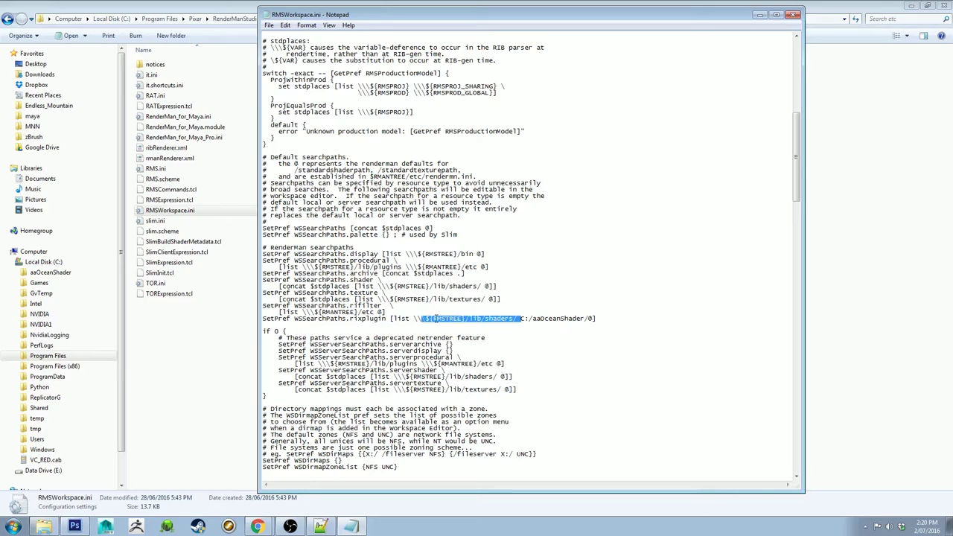
click(519, 319)
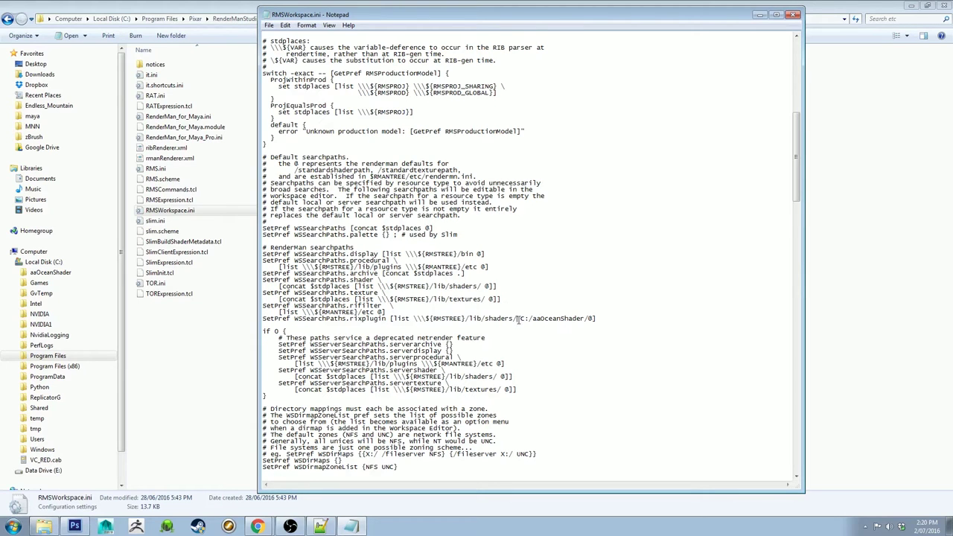
drag(519, 319, 589, 319)
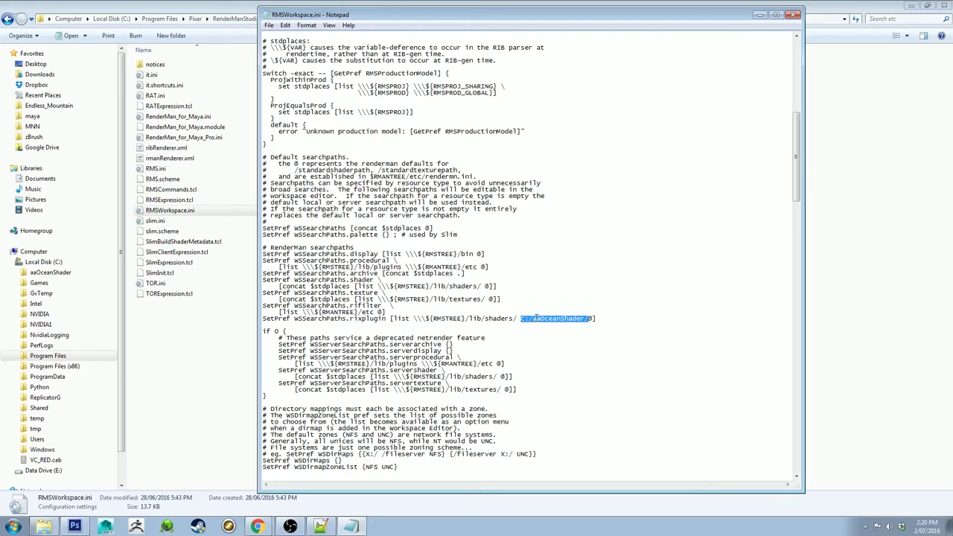
drag(586, 318, 596, 319)
click(596, 318)
click(269, 25)
mouse_move(329, 25)
click(469, 16)
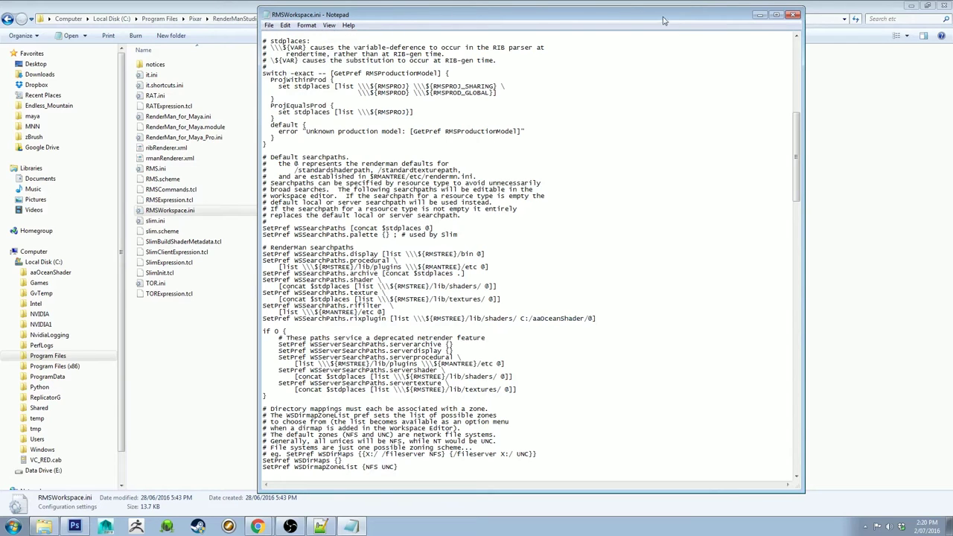
Step: Close RMSWorkspace.ini and clear the file selection in the etc folder
click(794, 15)
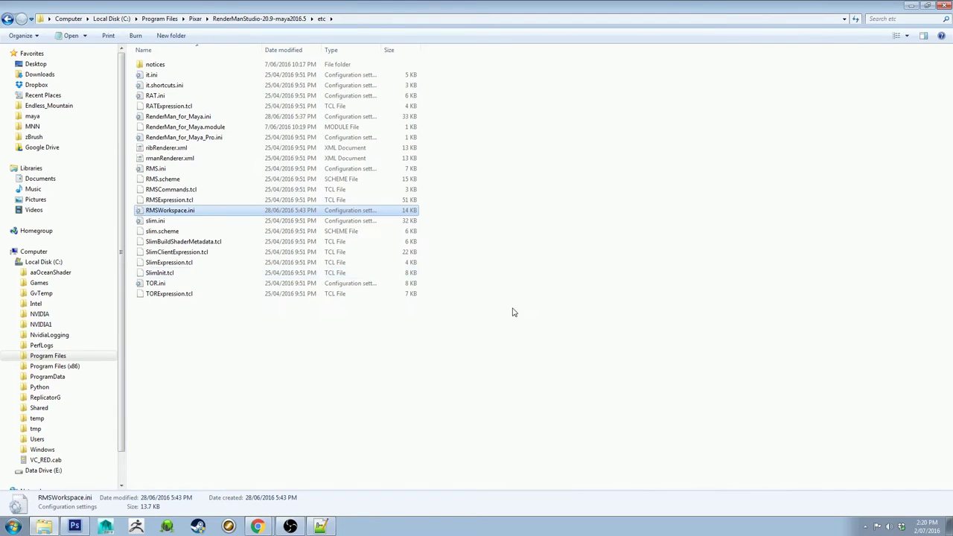
click(519, 331)
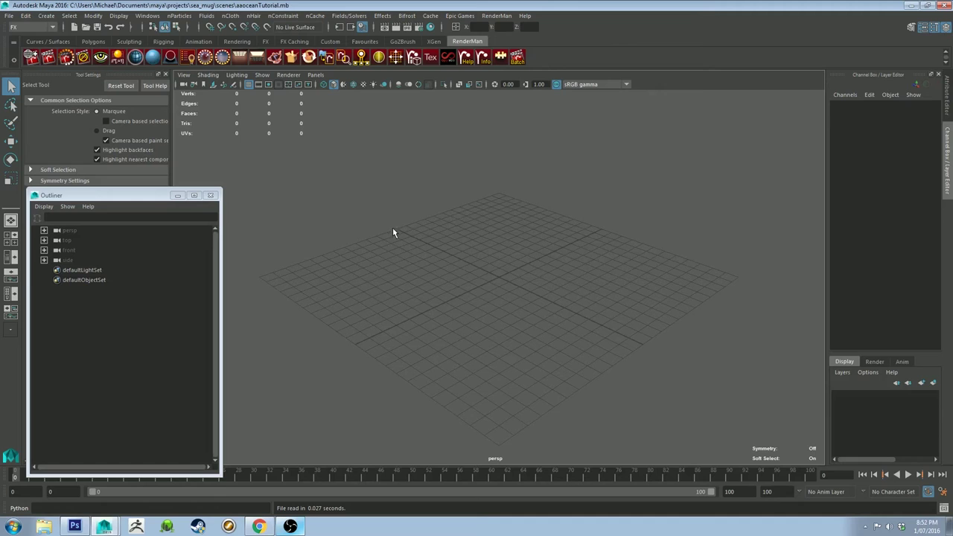
Step: Create a polygon plane with 1×1 subdivisions and frame it in the view
click(49, 15)
mouse_move(66, 54)
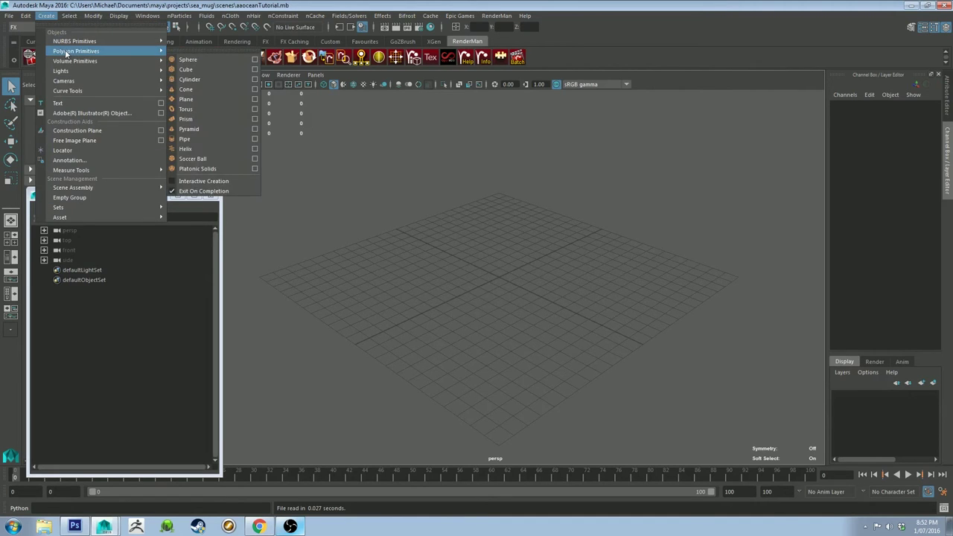
click(226, 98)
scroll(530, 241, up, 5)
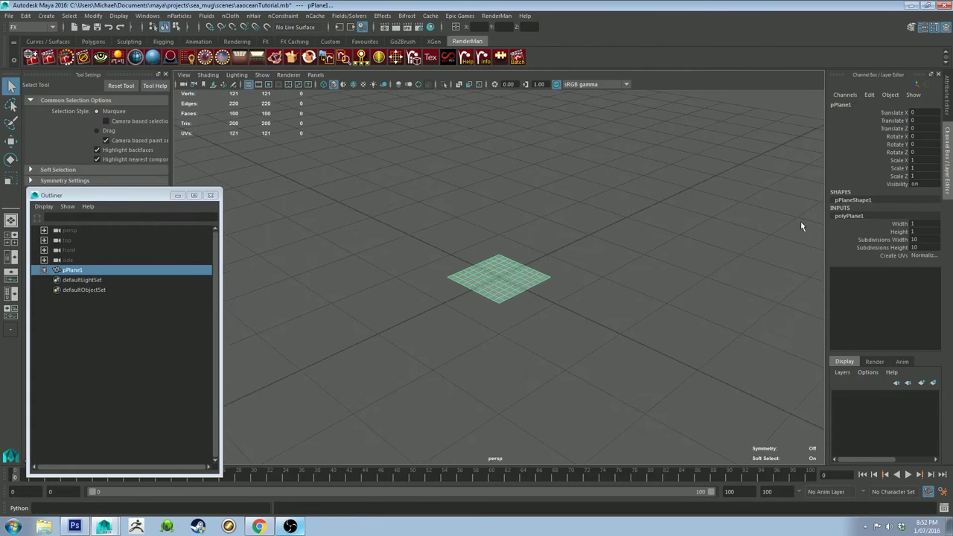
drag(901, 238, 889, 248)
middle_drag(670, 232, 587, 234)
key(q)
click(664, 220)
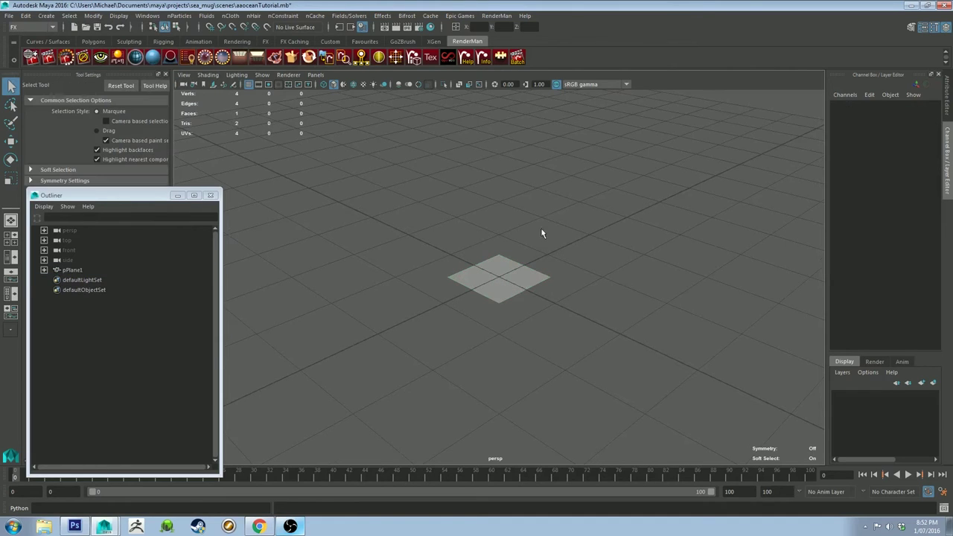
click(501, 284)
key(f)
Step: Add a 9-subdivision polygon sphere, smooth-preview it, and scale it down to about 0.071
click(46, 16)
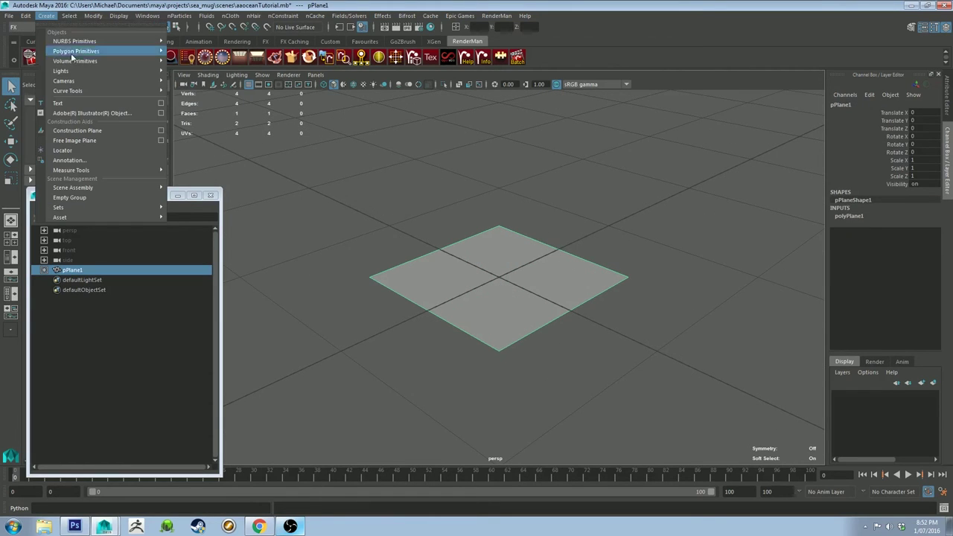
mouse_move(85, 50)
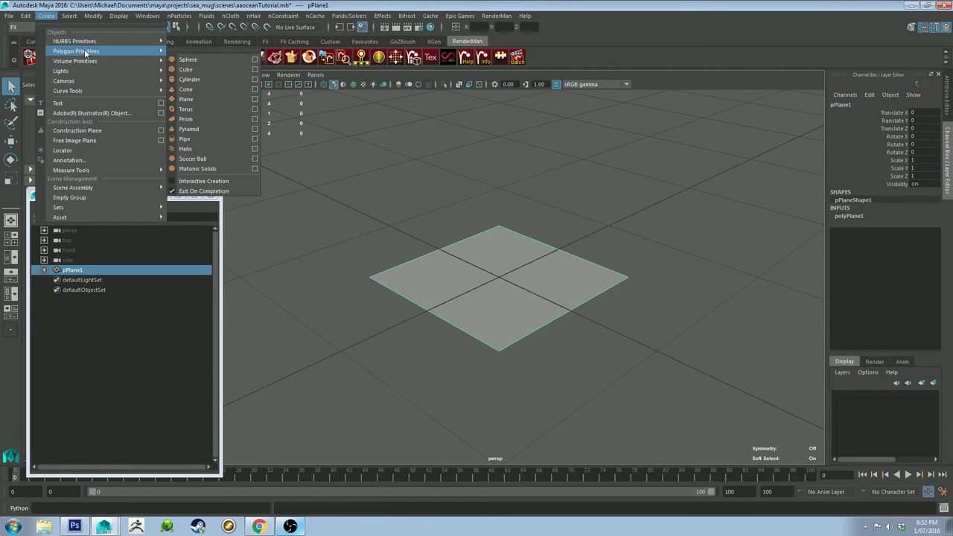
click(204, 62)
drag(897, 231, 905, 240)
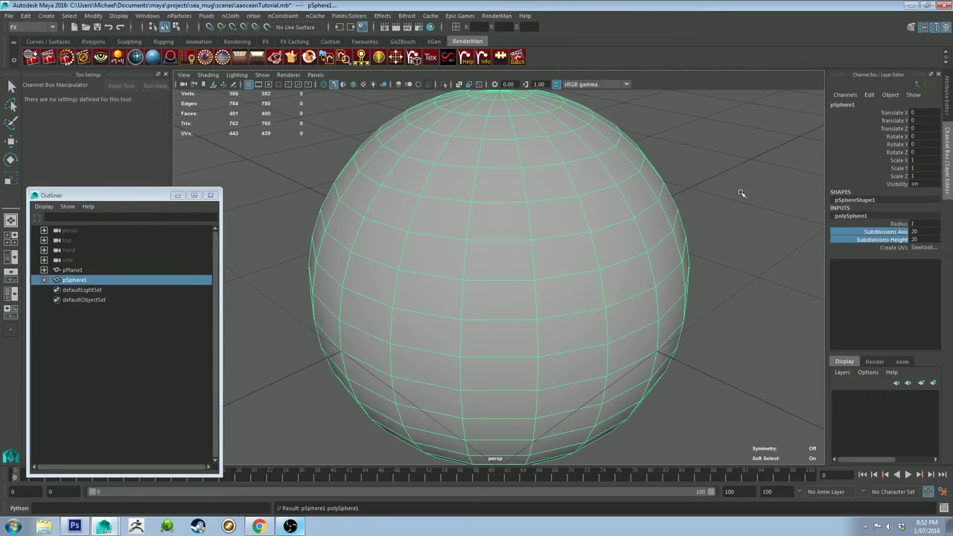
middle_drag(741, 192, 686, 192)
key(3)
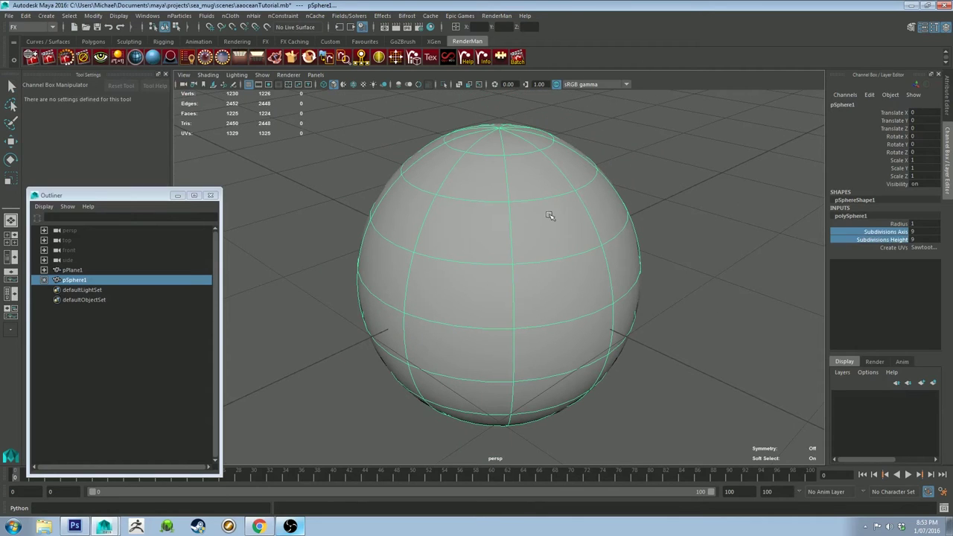
key(r)
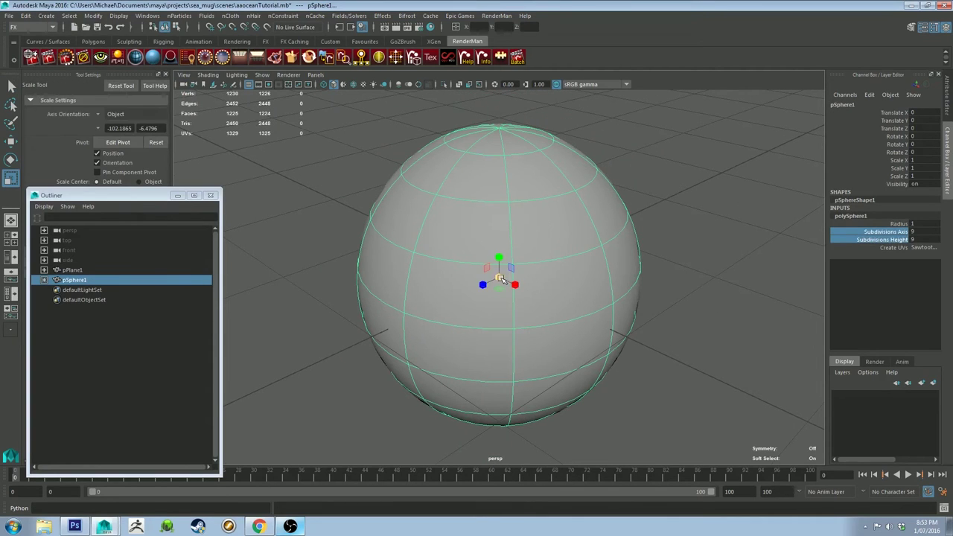
drag(500, 277, 261, 201)
alt+right_drag(529, 201, 646, 397)
click(674, 193)
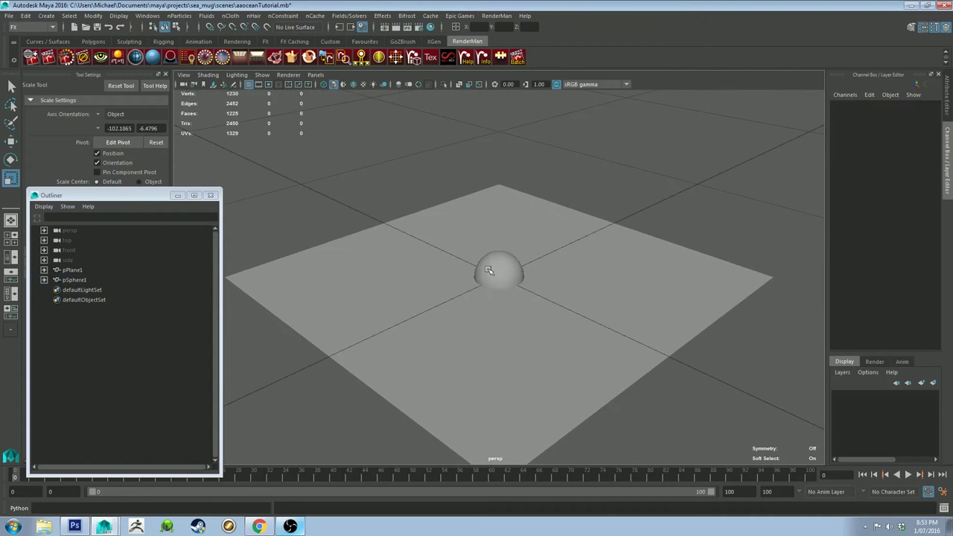
key(ctrl+z)
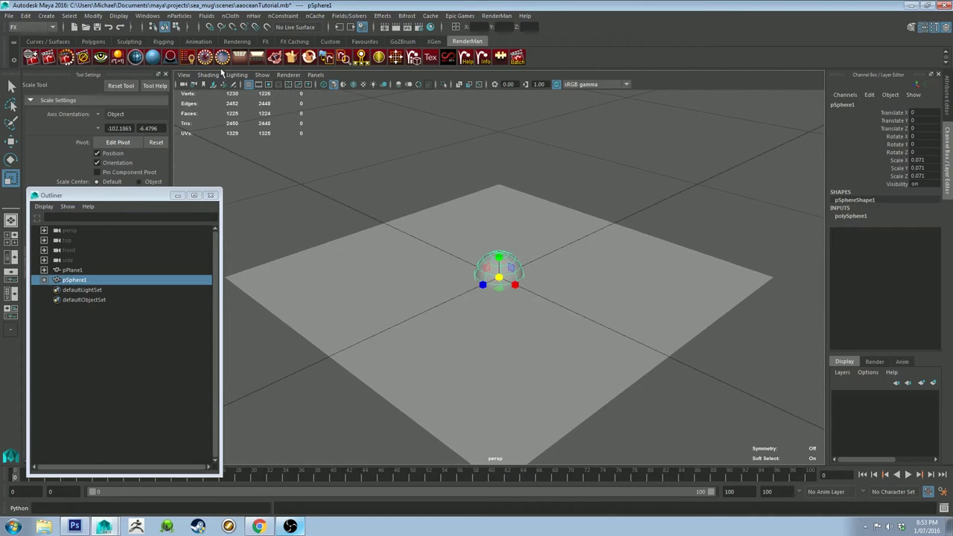
Step: Give the sphere a blue PxrDisney material, add a PxrStdEnvMapLight, and open Hypershade
click(153, 57)
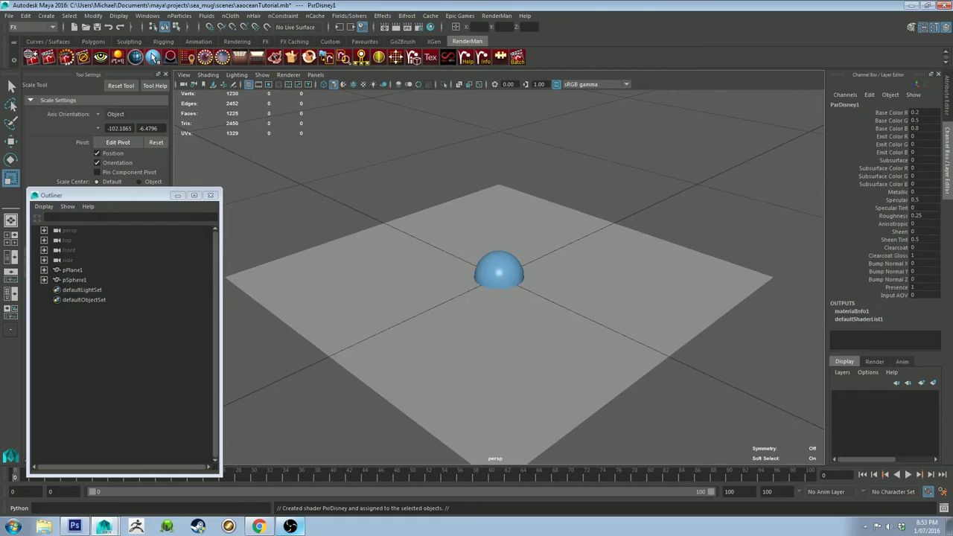
click(206, 57)
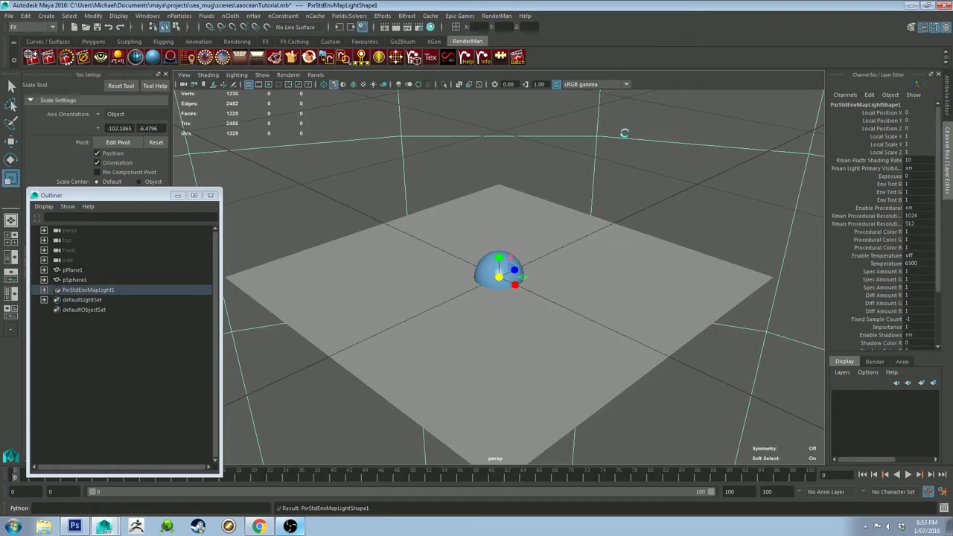
key(shift+t)
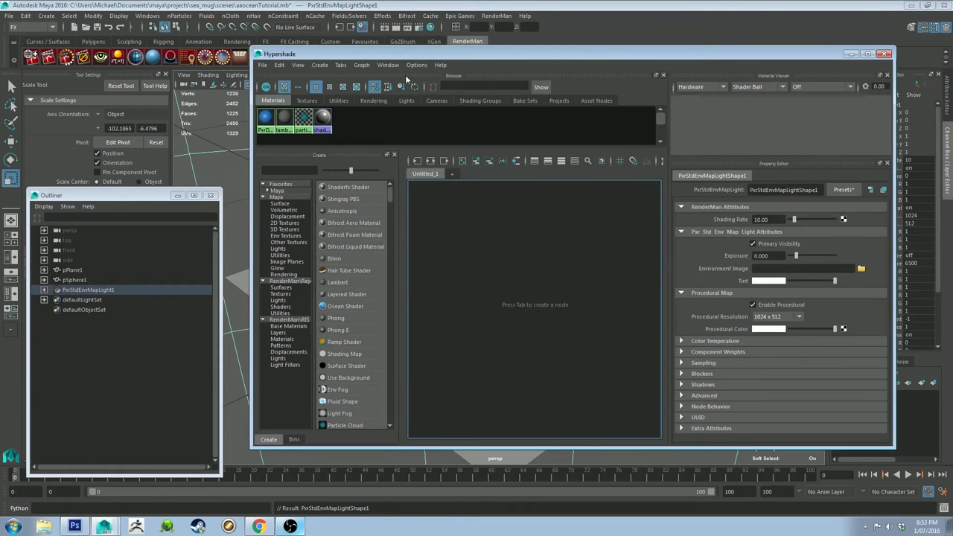
Step: Create a PxrLMGlass material from RenderMan Base Materials and assign it to the plane
click(283, 327)
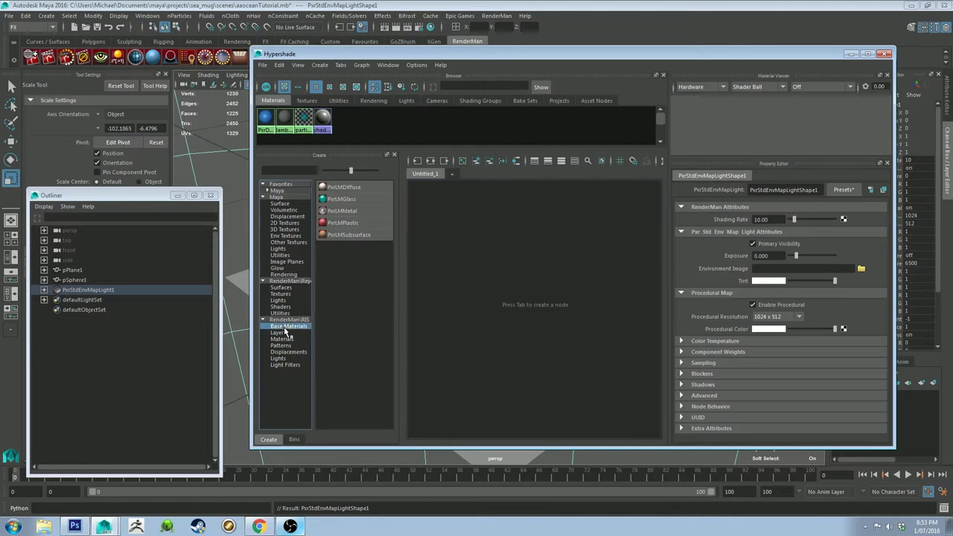
click(342, 199)
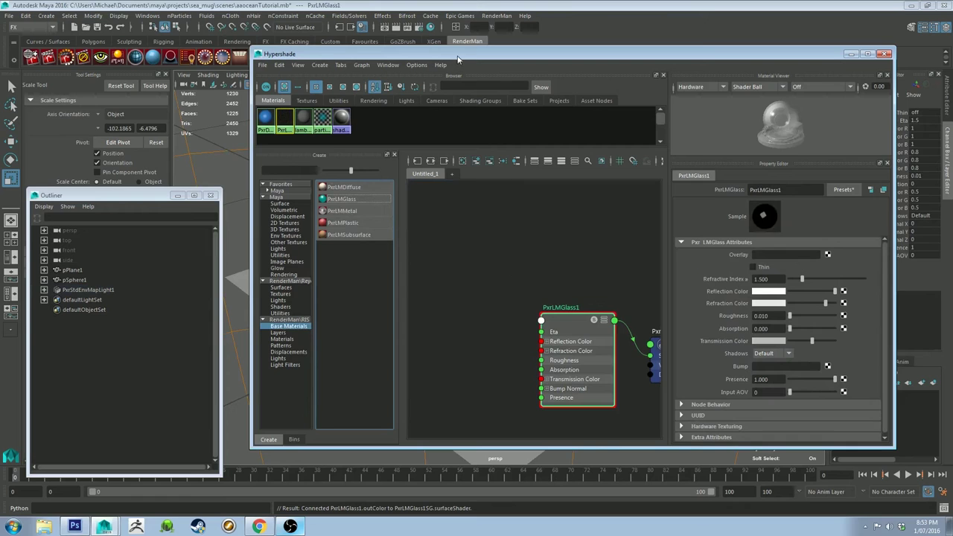
drag(372, 54, 557, 72)
click(320, 270)
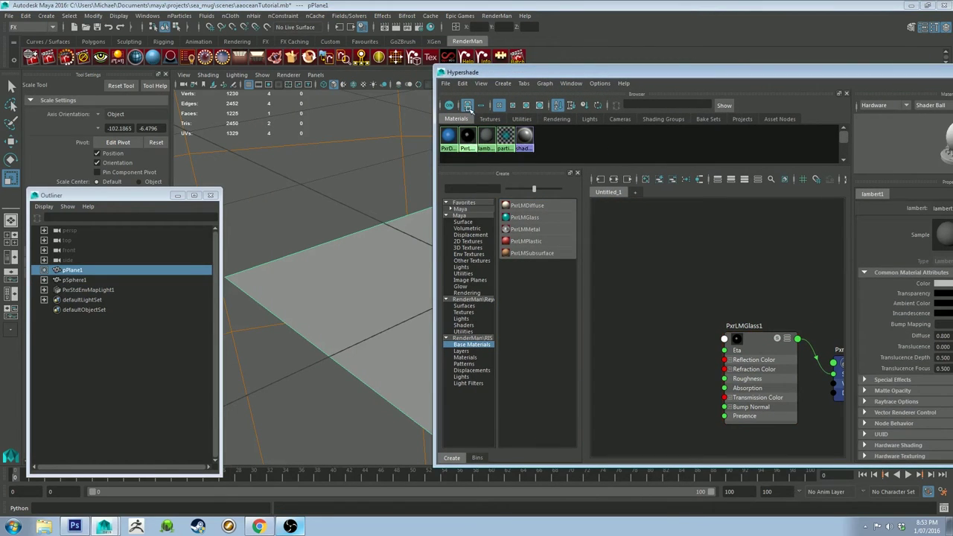
right_drag(468, 139, 470, 111)
drag(535, 73, 249, 61)
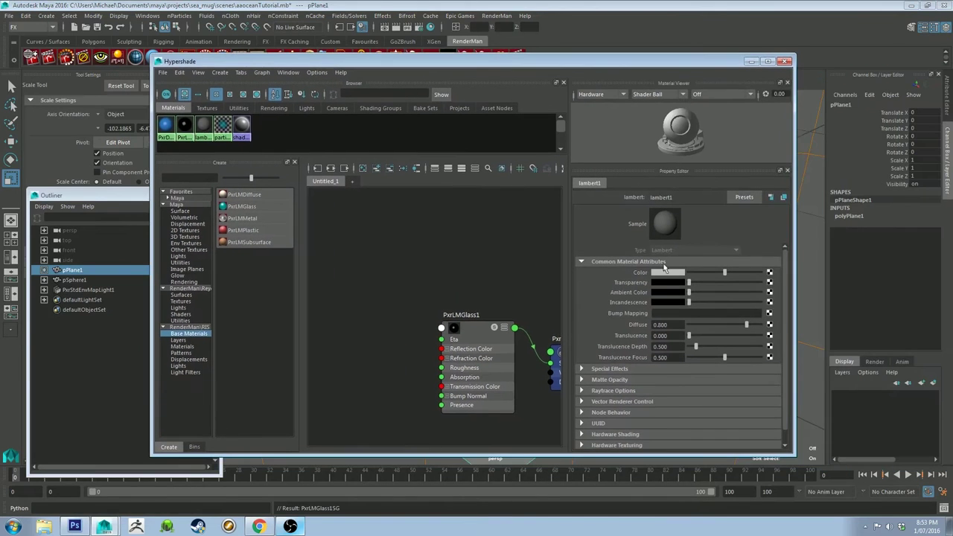
Step: Rename the glass material to 'Water' and the PxrDisney material to 'Ball'
click(185, 125)
double_click(683, 197)
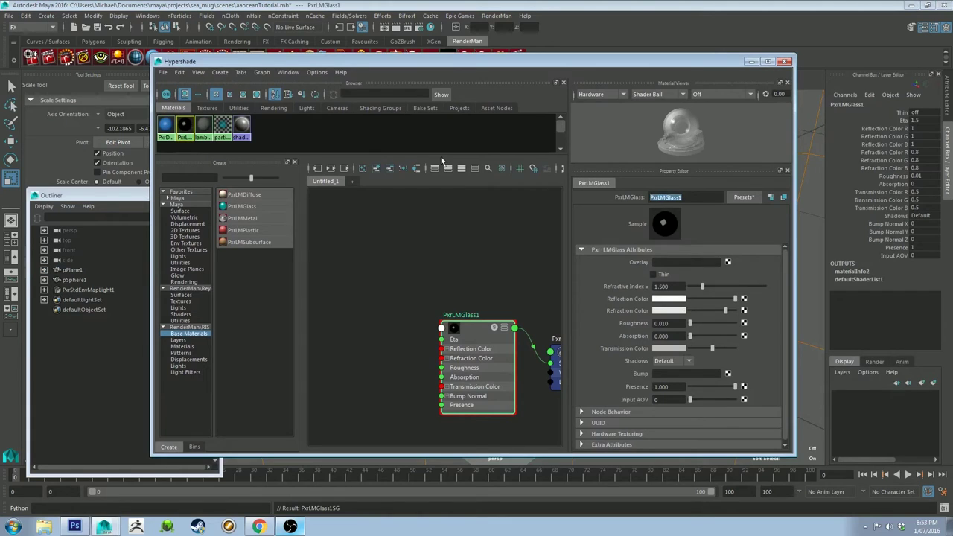
text(Water)
key(Return)
click(166, 124)
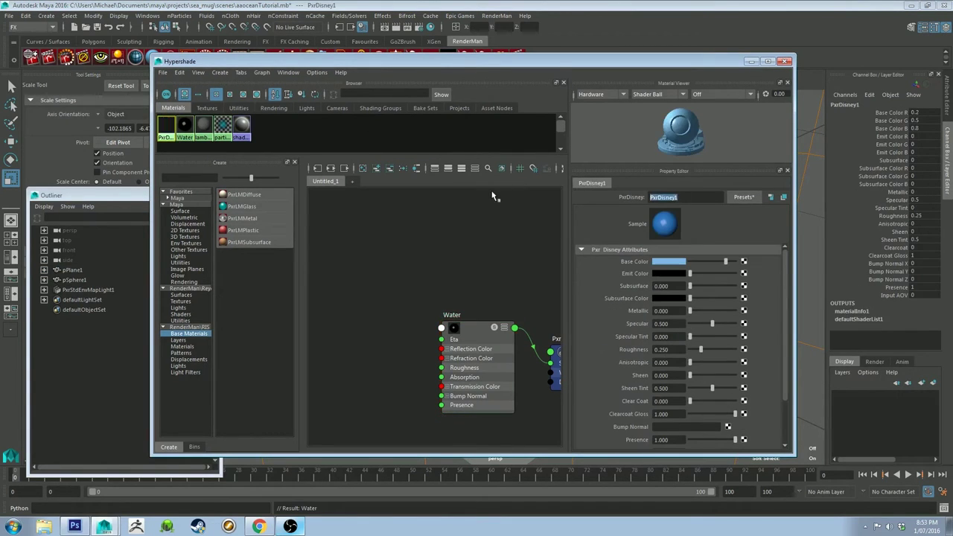
text(Ball)
key(Return)
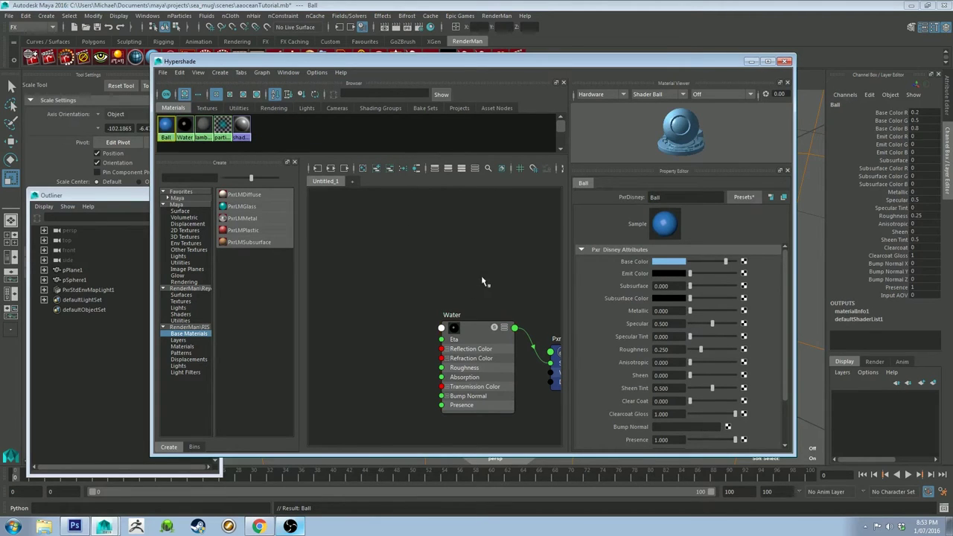
key(a)
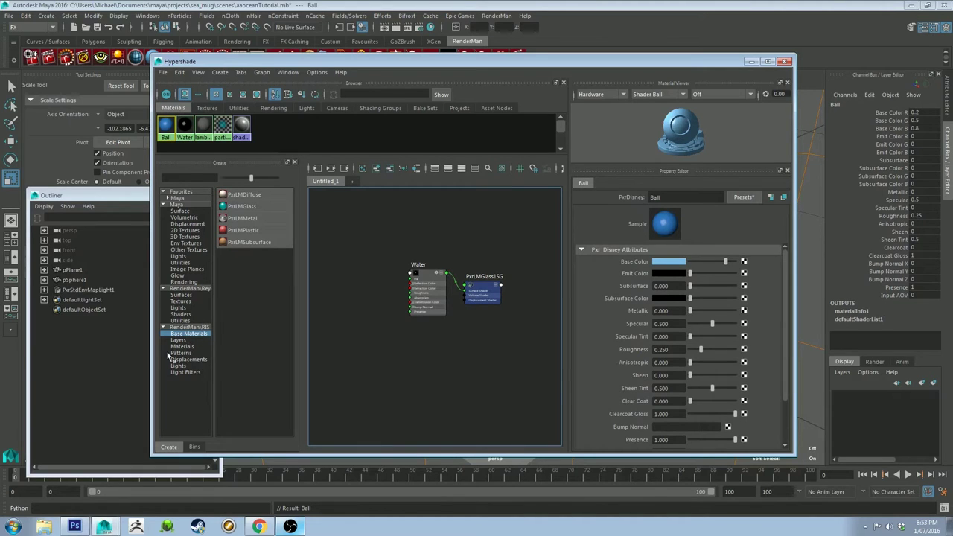
Step: Create an RMSDisplacement node and delete its extra RMSDisplacement1SG shading group
click(190, 360)
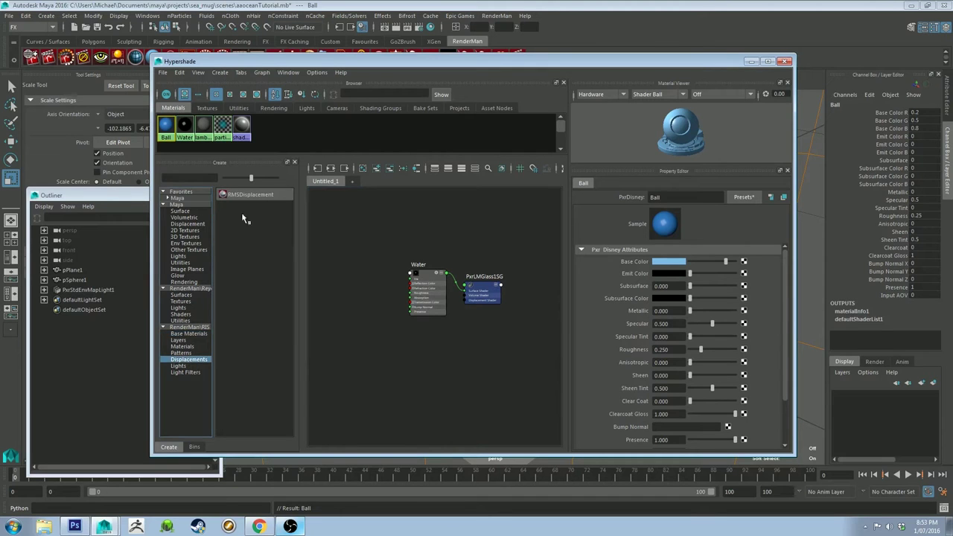
click(246, 196)
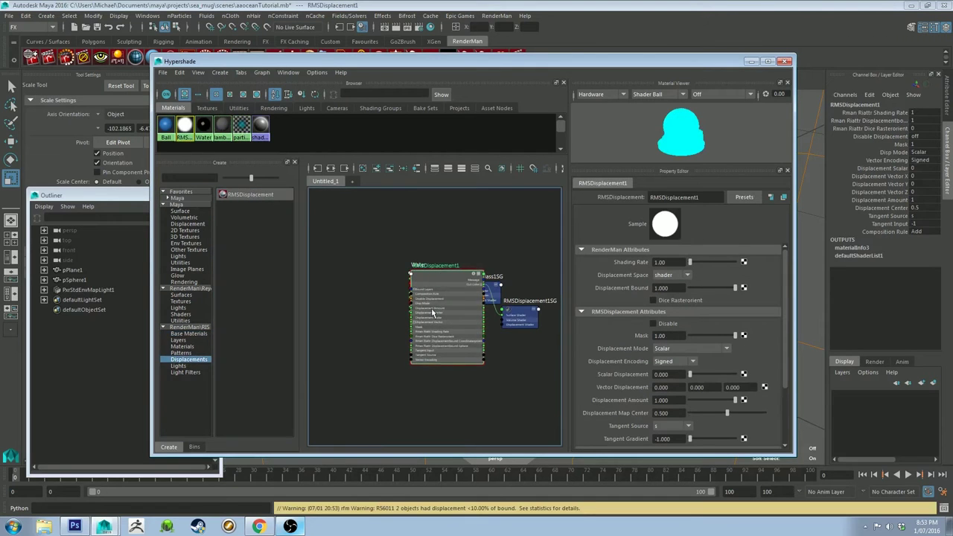
drag(449, 316, 432, 389)
click(523, 316)
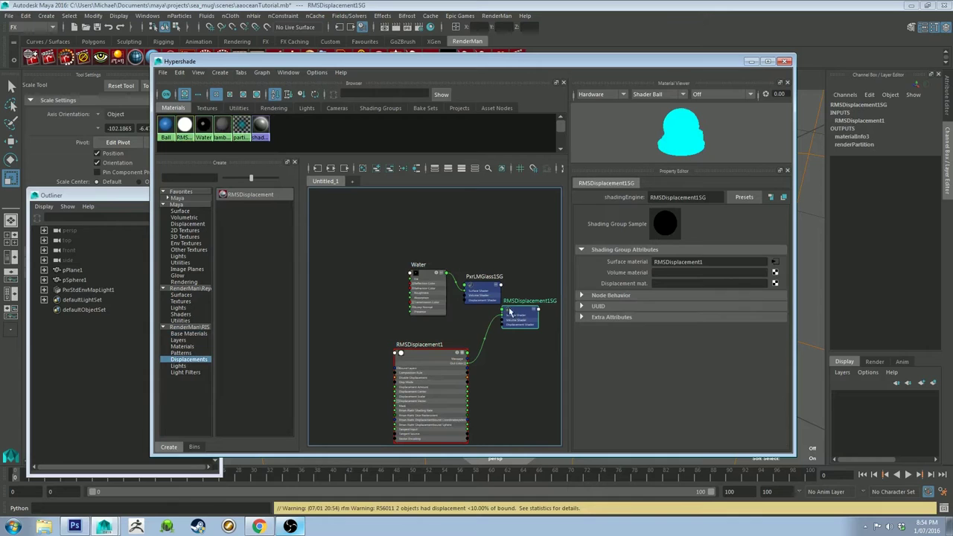
key(Delete)
Step: Connect RMSDisplacement1's Out Color to PxrLMGlass1SG's Displacement Shader input
alt+middle_drag(489, 383, 489, 332)
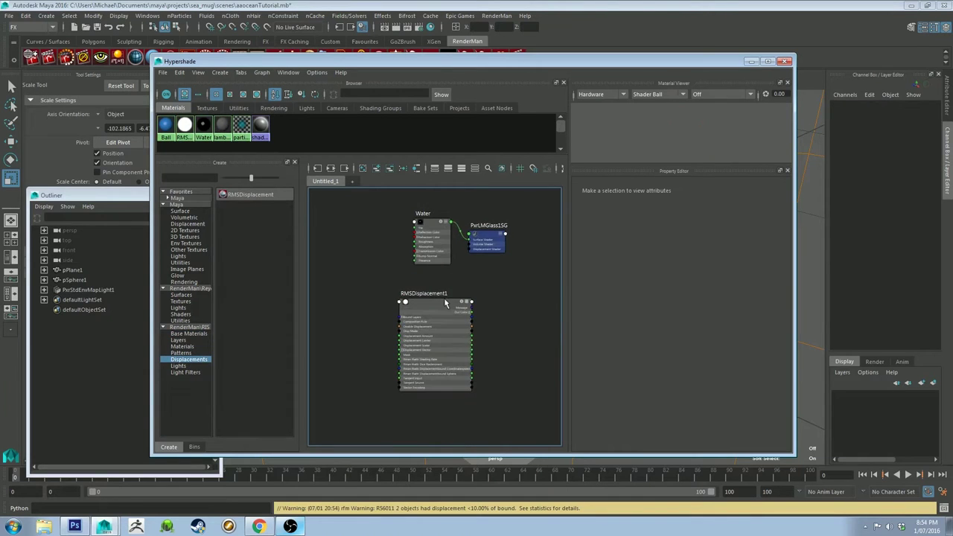
drag(481, 338, 457, 336)
scroll(454, 337, up, 3)
scroll(452, 333, down, 2)
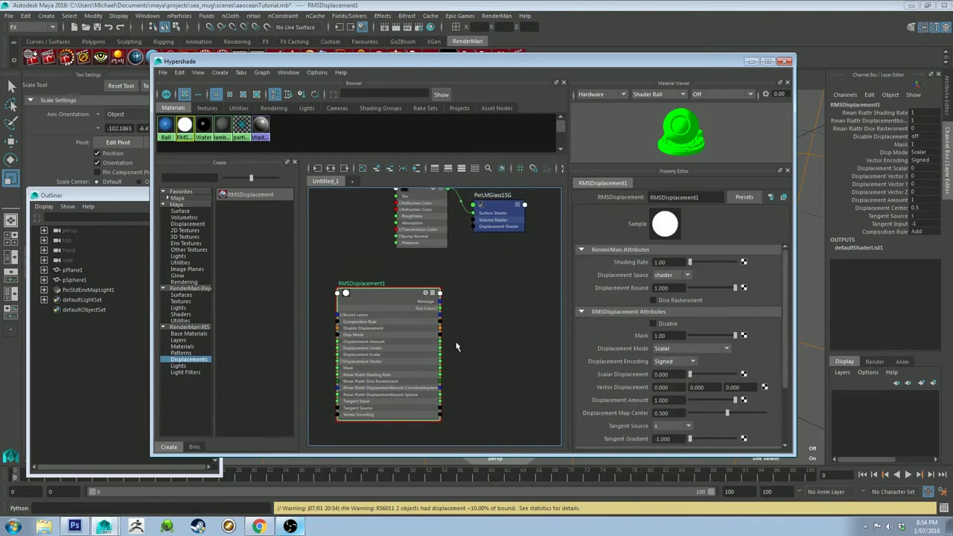
scroll(438, 364, up, 1)
scroll(349, 357, up, 1)
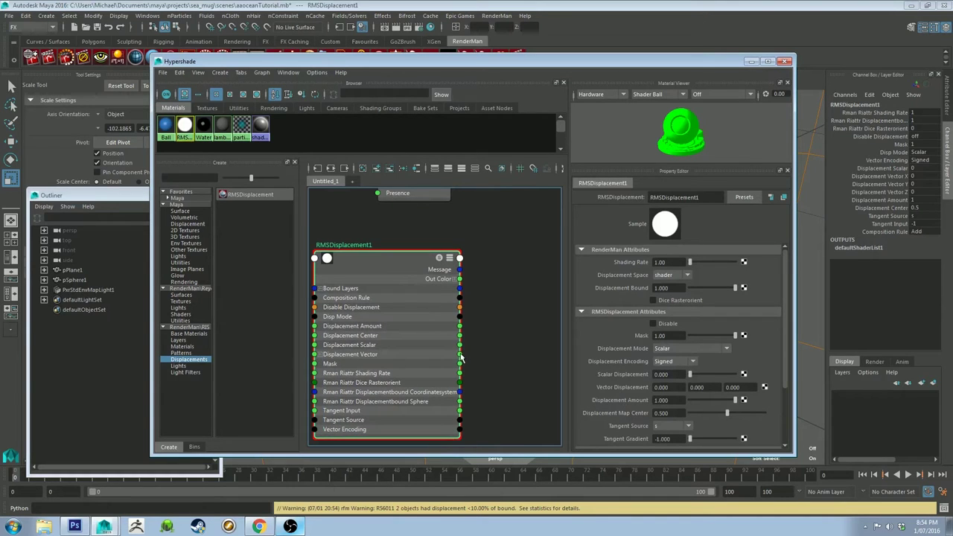
alt+middle_drag(461, 358, 404, 398)
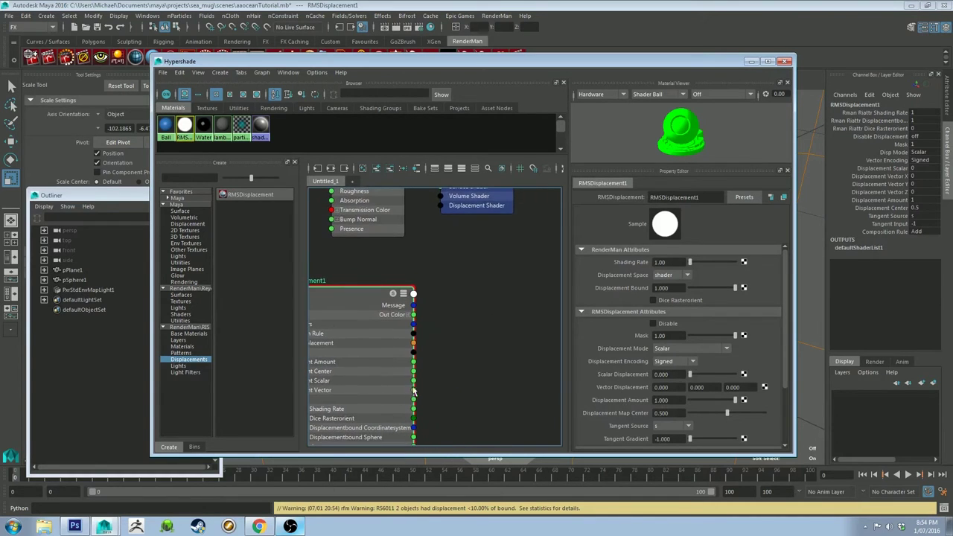
drag(413, 392, 440, 205)
Step: Switch the graph to compact nodes and select RMSDisplacement1 for editing
key(a)
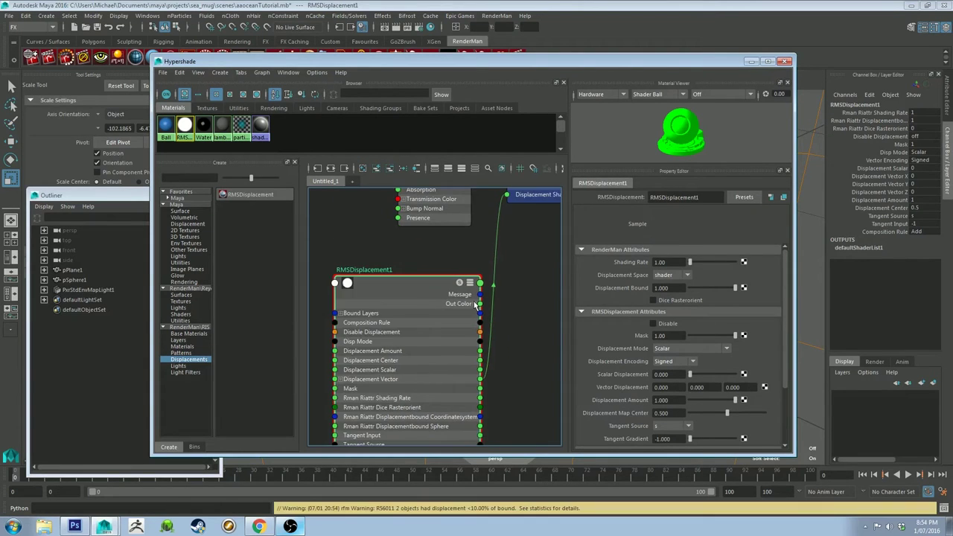
key(1)
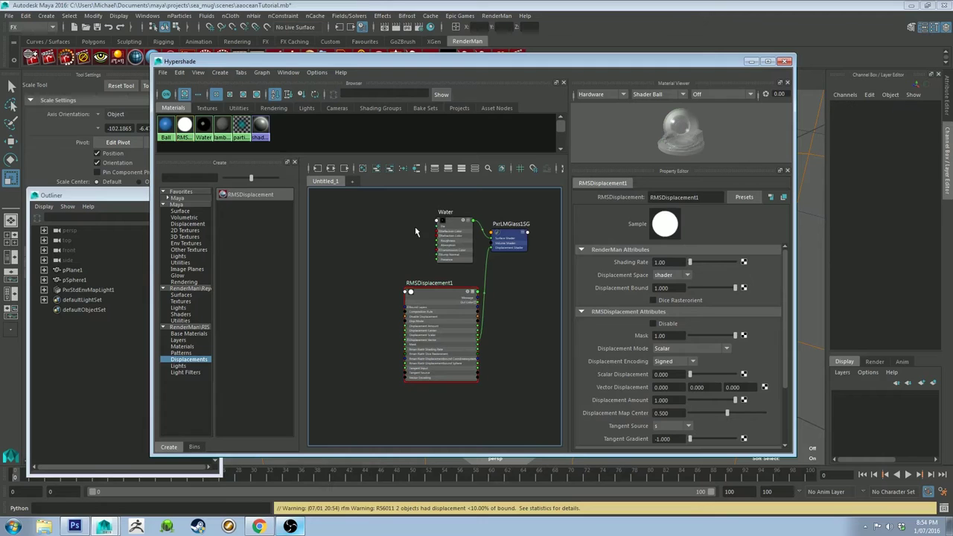
click(455, 228)
click(448, 301)
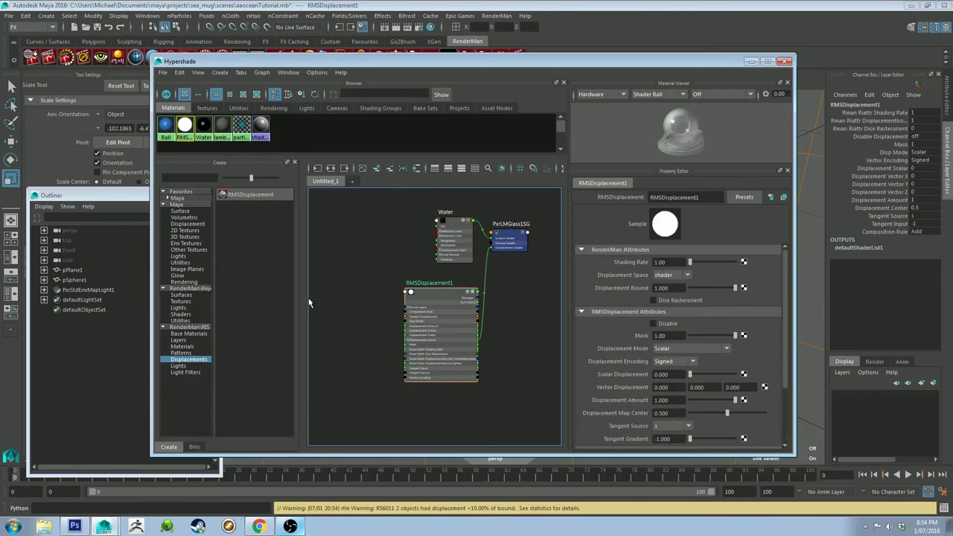
alt+middle_drag(348, 291, 362, 294)
scroll(413, 311, up, 2)
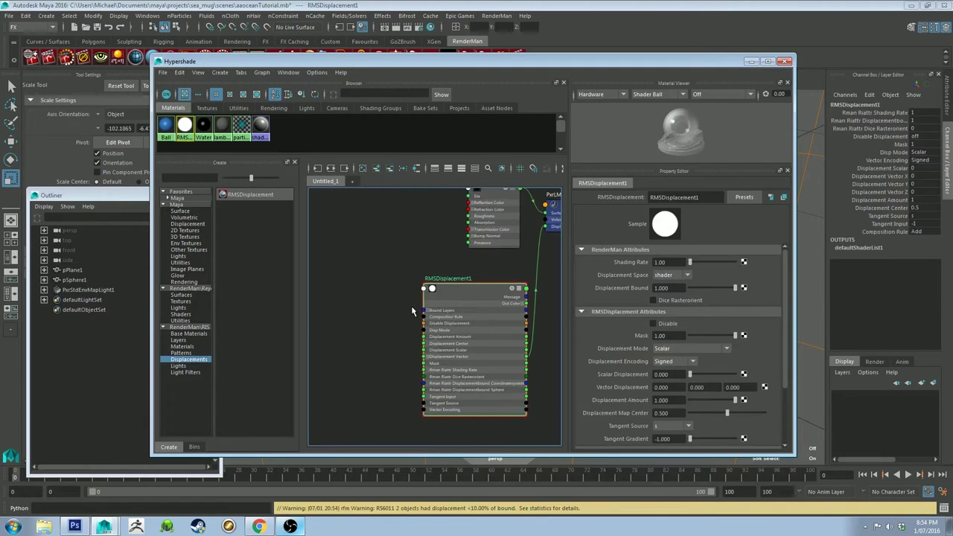
alt+middle_drag(436, 269, 408, 255)
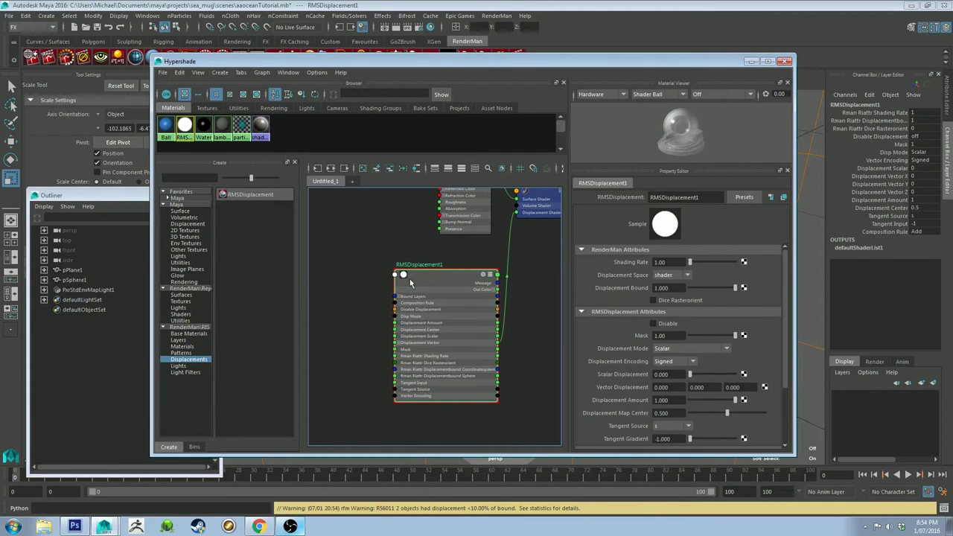
Step: Set displacement space to world, mode to Generic Vector(World), and Displacement Amount to 0.1
click(674, 276)
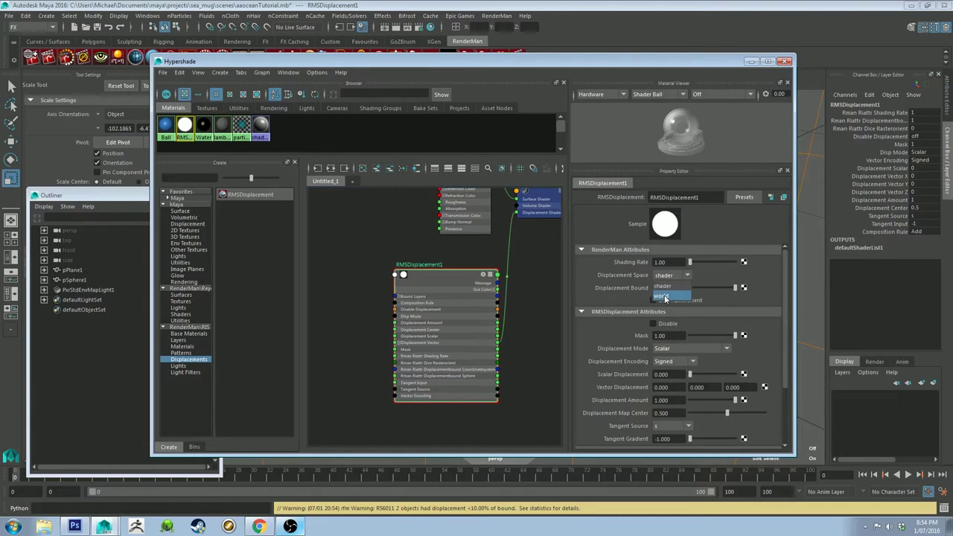
click(664, 297)
scroll(659, 313, down, 1)
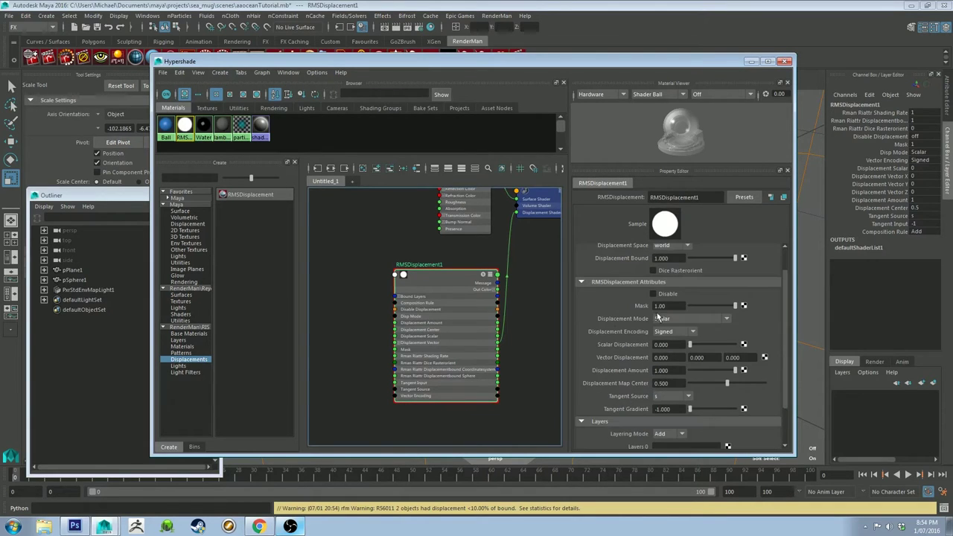
click(675, 320)
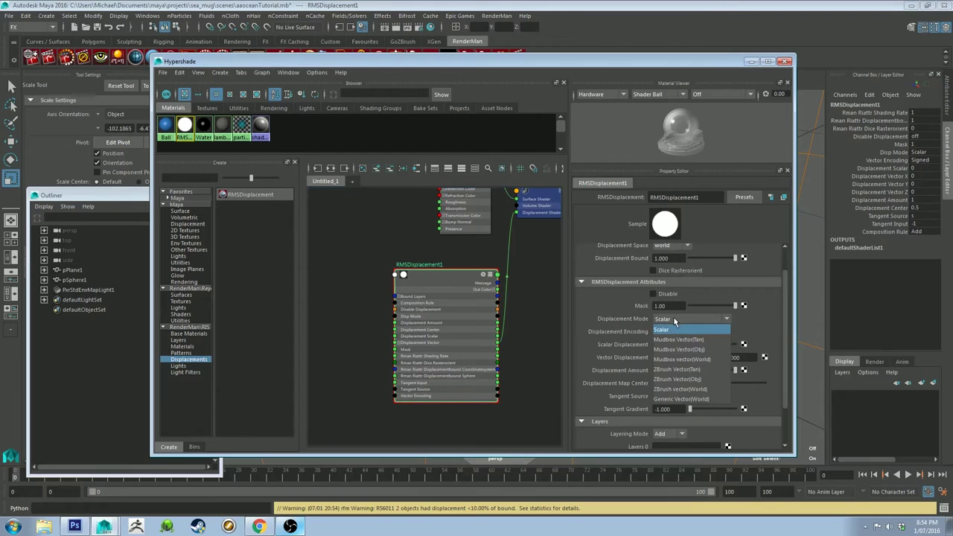
click(670, 402)
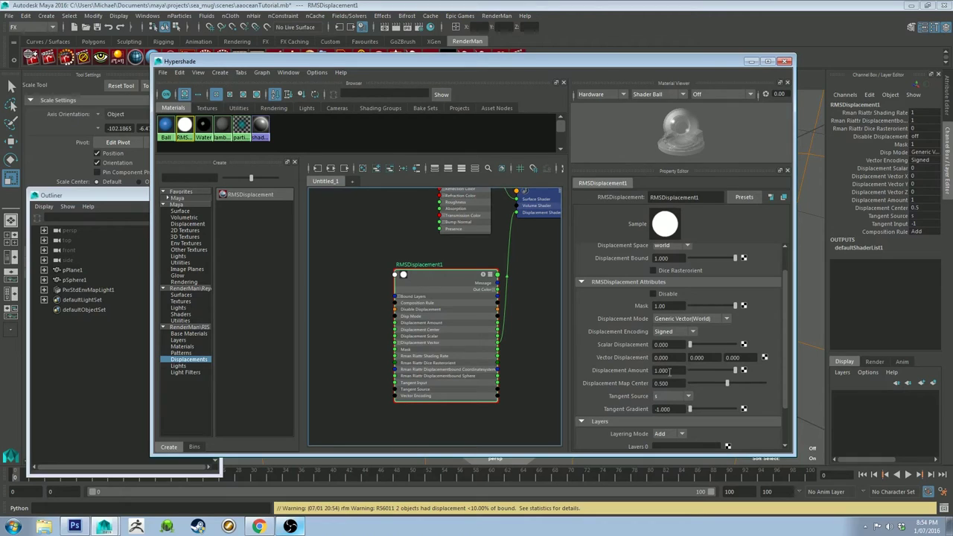
click(670, 370)
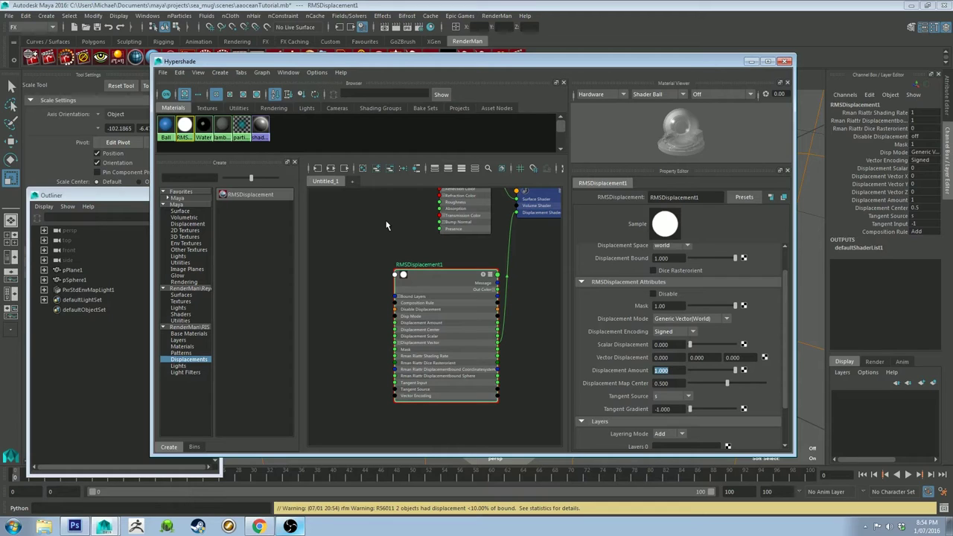
key(BackSpace)
text(0.1)
key(Return)
Step: Create an aaOceanPrmanShader node from RenderMan Patterns and move it clear of the Water node
click(191, 352)
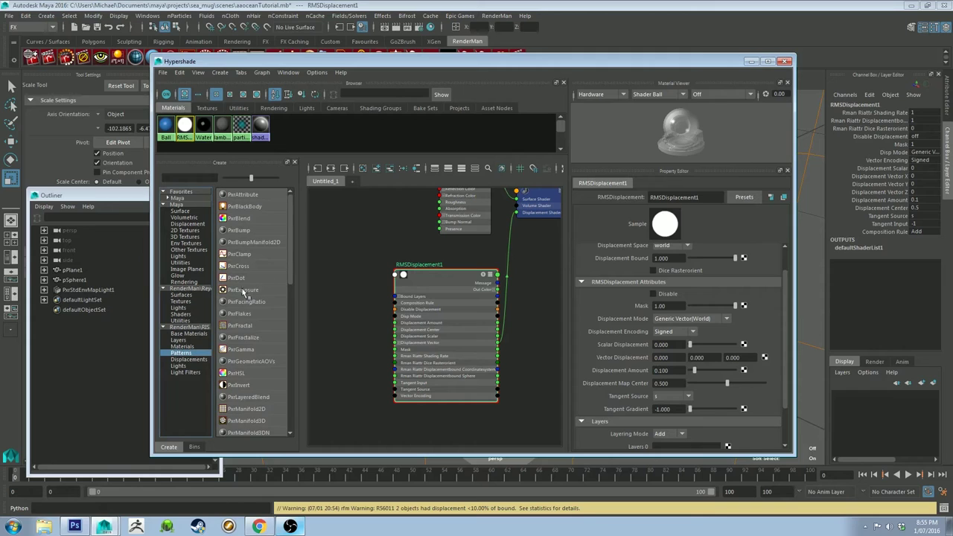
scroll(268, 265, down, 8)
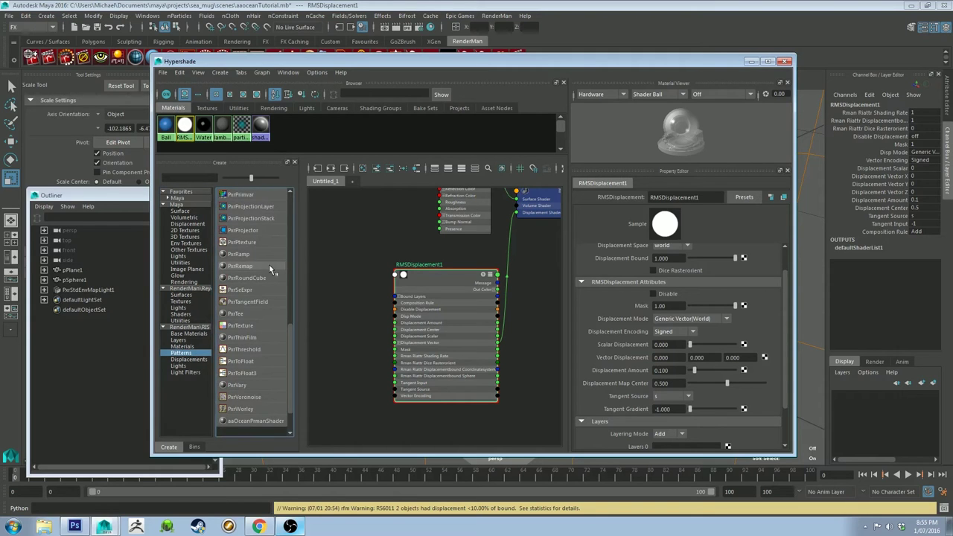
click(235, 422)
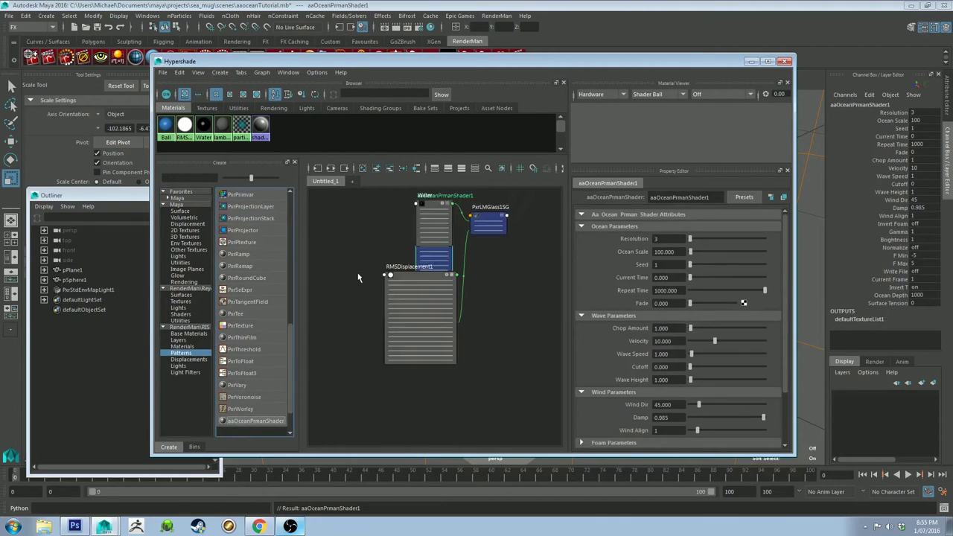
drag(432, 257, 341, 261)
alt+middle_drag(384, 231, 411, 237)
Step: Connect the ocean node's Out Displacement RGB to RMSDisplacement1's Displacement Vector
scroll(419, 257, up, 2)
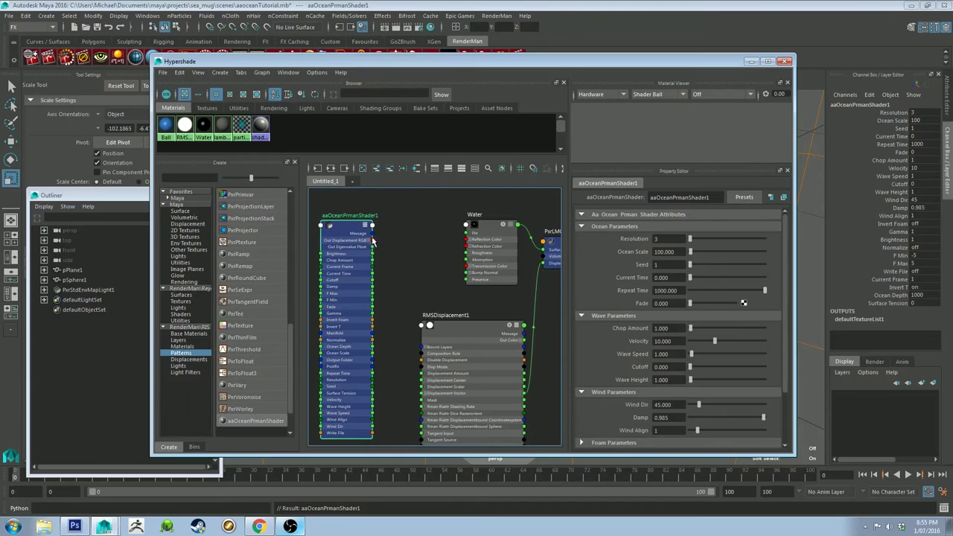
mouse_move(375, 239)
mouse_down()
mouse_move(415, 339)
mouse_move(408, 342)
mouse_move(369, 246)
mouse_up()
scroll(377, 242, up, 3)
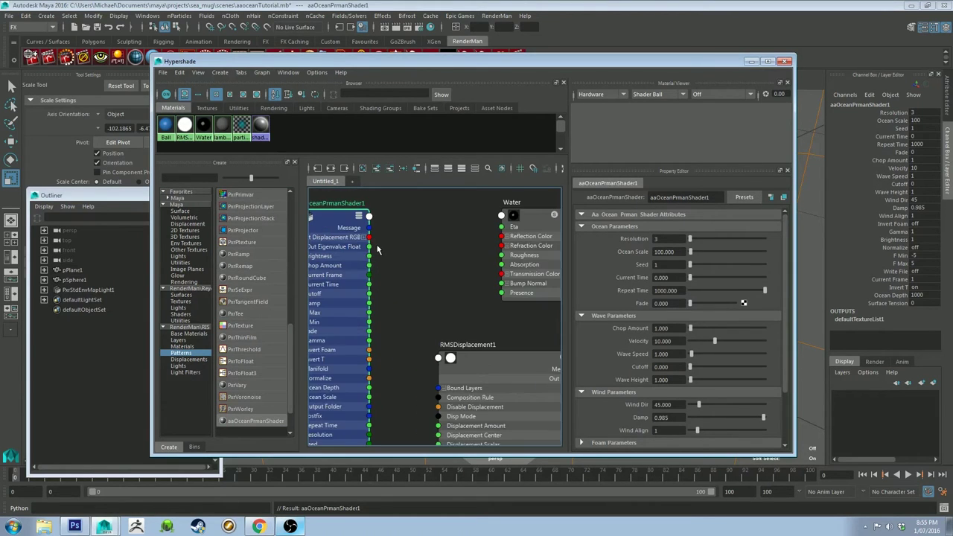
scroll(448, 245, down, 3)
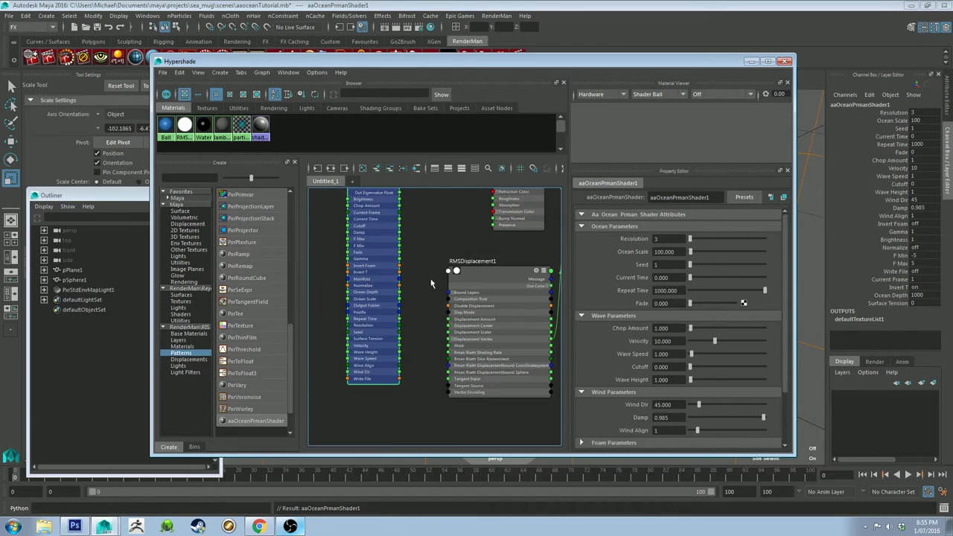
alt+middle_drag(406, 247, 398, 210)
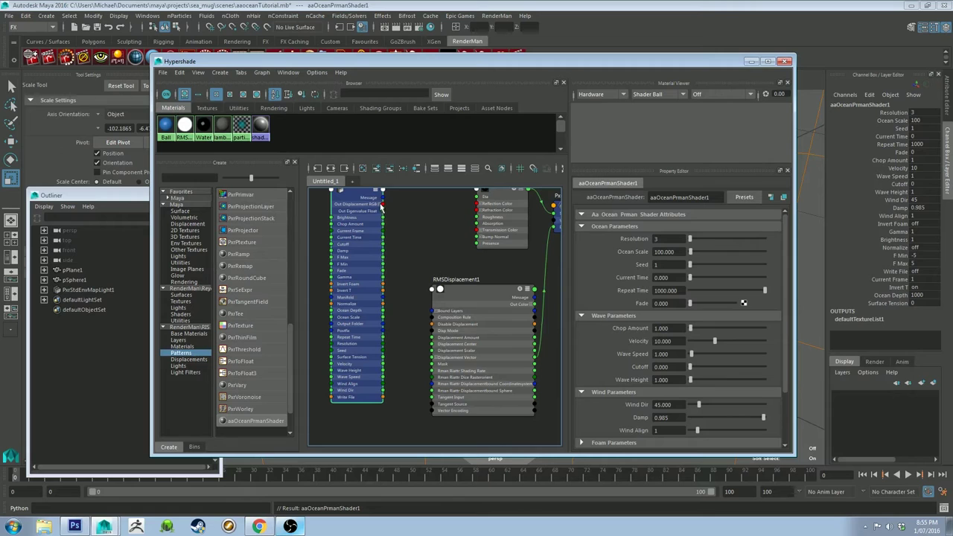
drag(383, 203, 431, 357)
alt+middle_drag(444, 262, 445, 283)
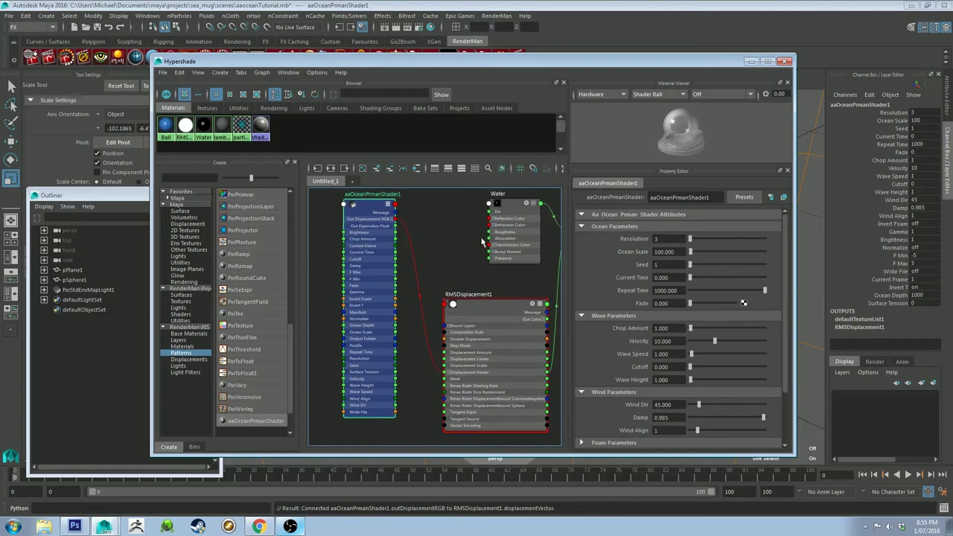
Step: Set the ocean shader's Ocean Scale to 50 and Chop Amount to 3
click(683, 251)
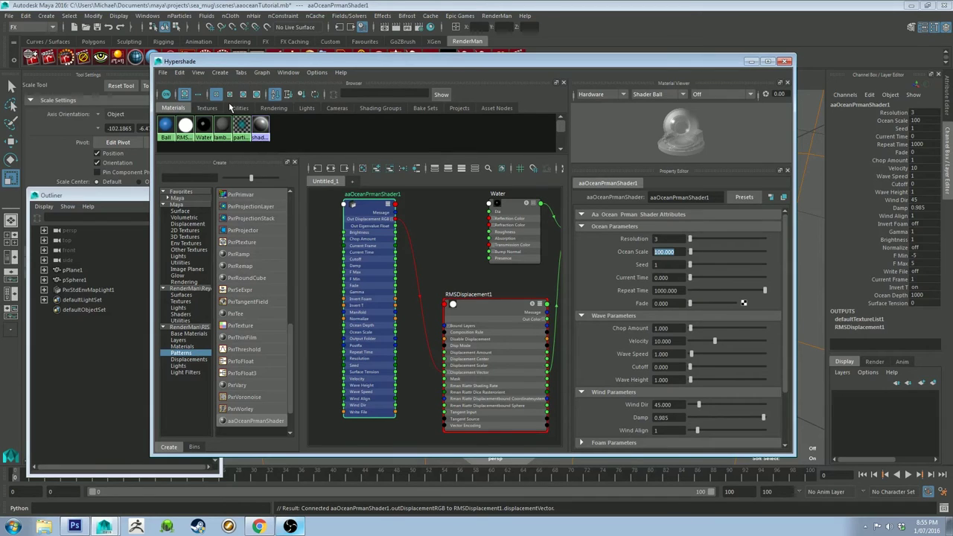
text(50)
key(Return)
drag(498, 61, 211, 44)
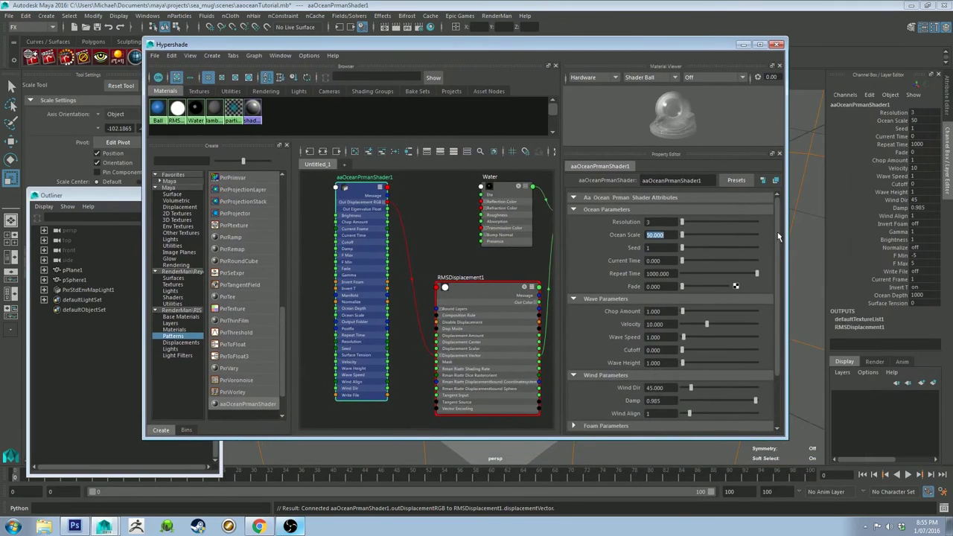
click(658, 312)
text(3)
key(Return)
Step: Set Velocity to 5 and render the scene with RenderMan
click(670, 325)
text(5)
key(Return)
click(662, 363)
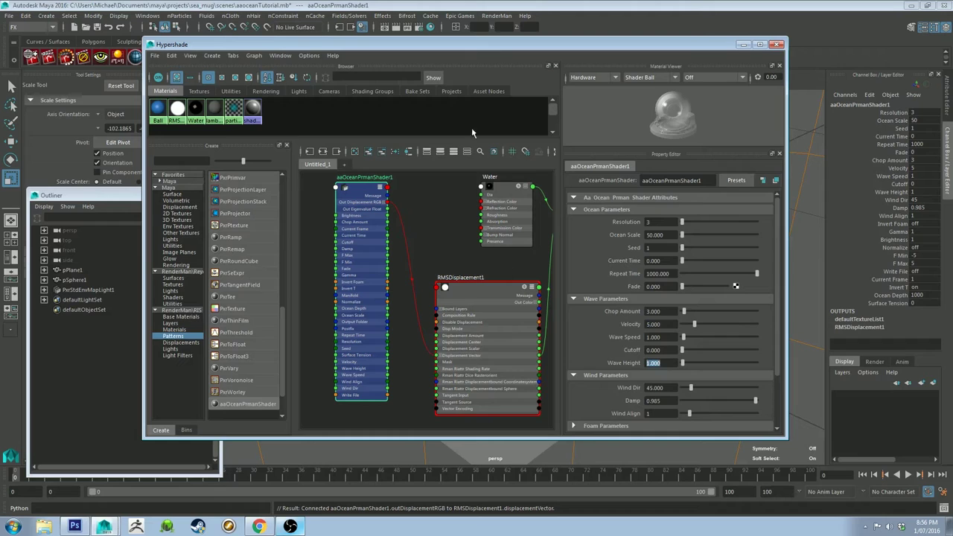
click(67, 58)
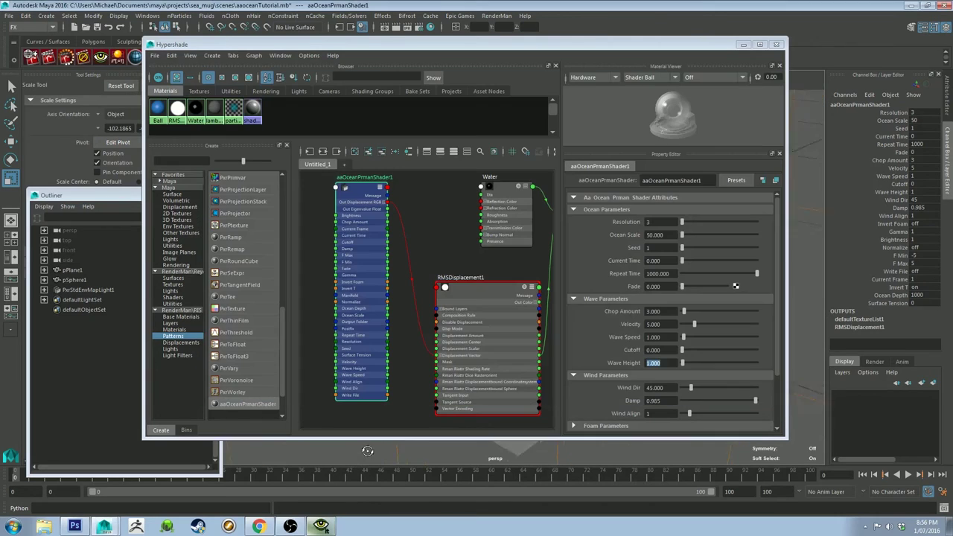
Step: Orbit and dolly the perspective camera closer to the ball, then stop IPR updates
click(363, 440)
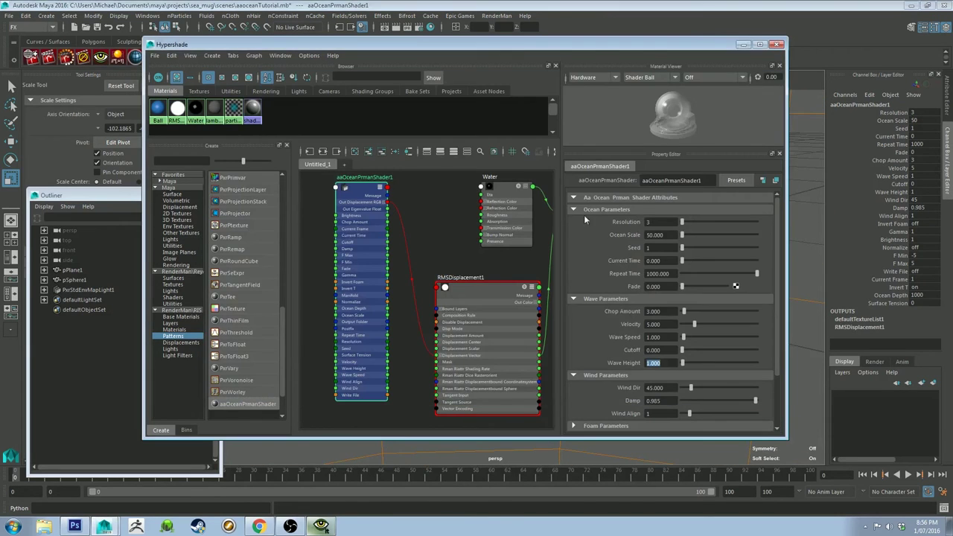
click(743, 44)
alt+drag(630, 196, 611, 175)
alt+right_drag(611, 175, 598, 234)
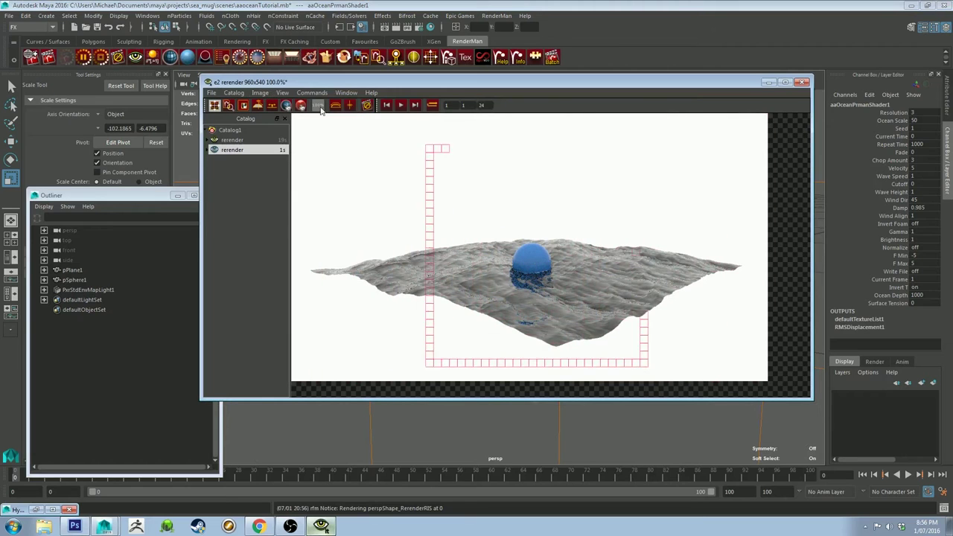
click(367, 105)
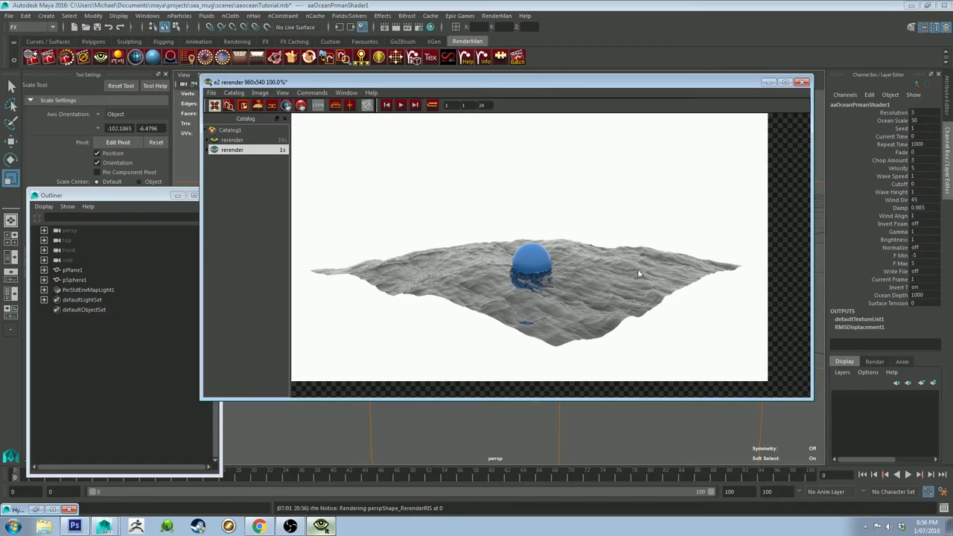
Step: Display the render in the sRGB image colour space
click(268, 93)
mouse_move(283, 93)
mouse_move(306, 235)
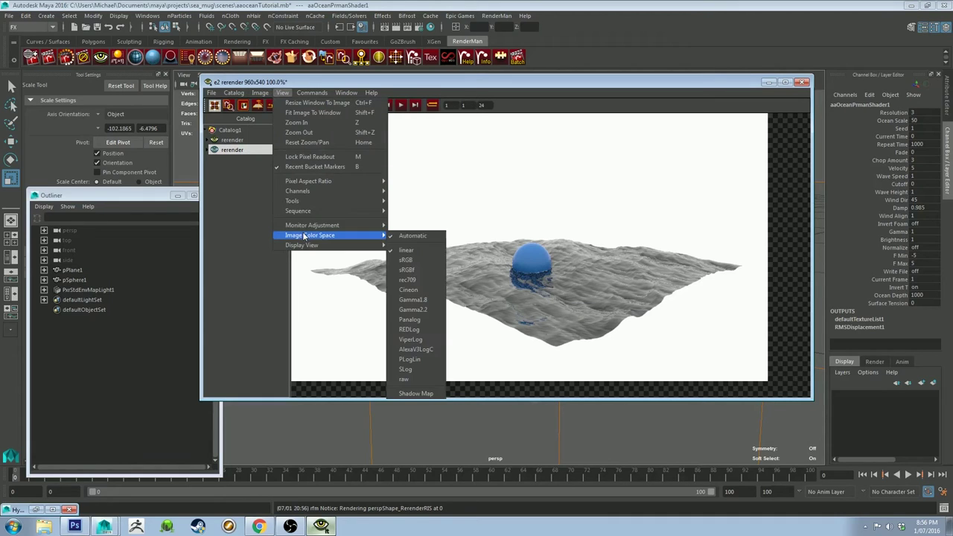
click(422, 260)
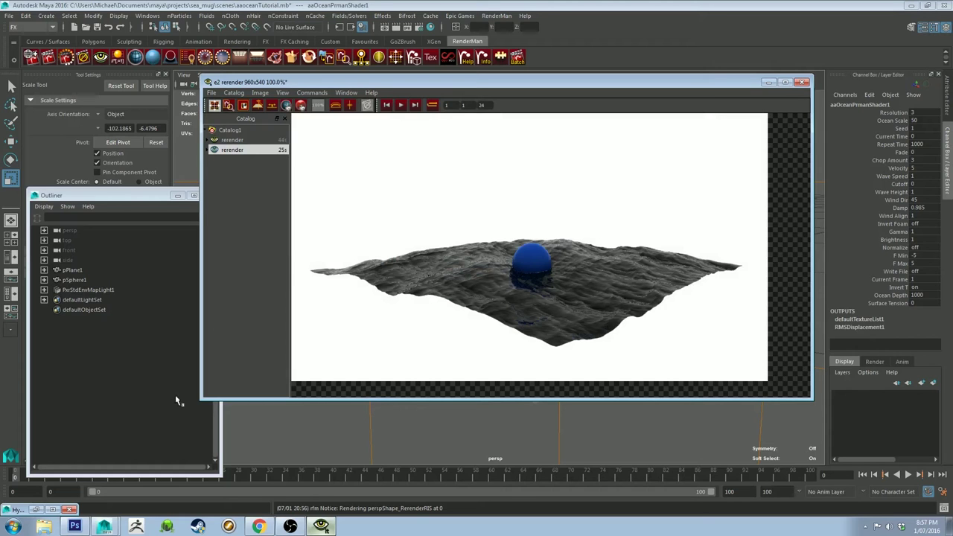
Step: Restore and reposition the Hypershade window, then minimize the render window
click(47, 506)
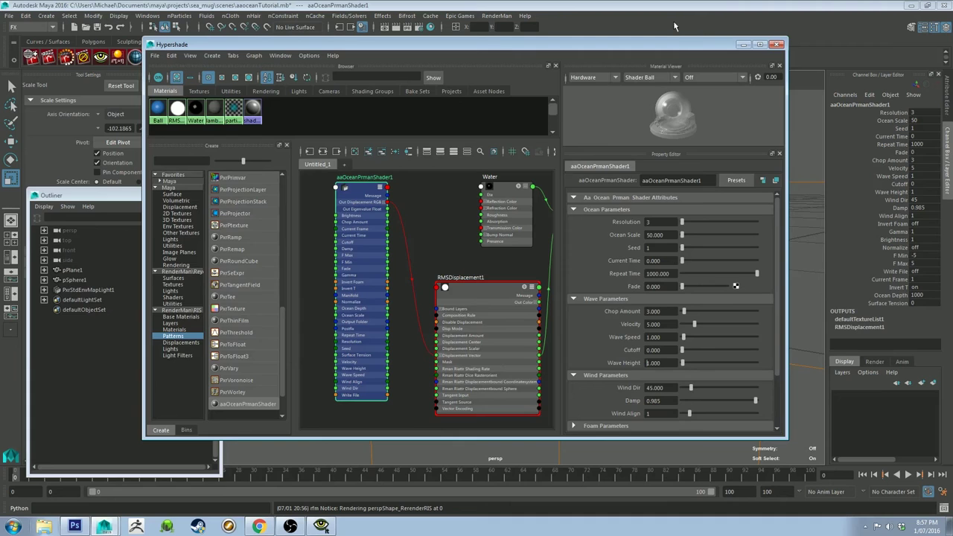
drag(702, 47, 685, 55)
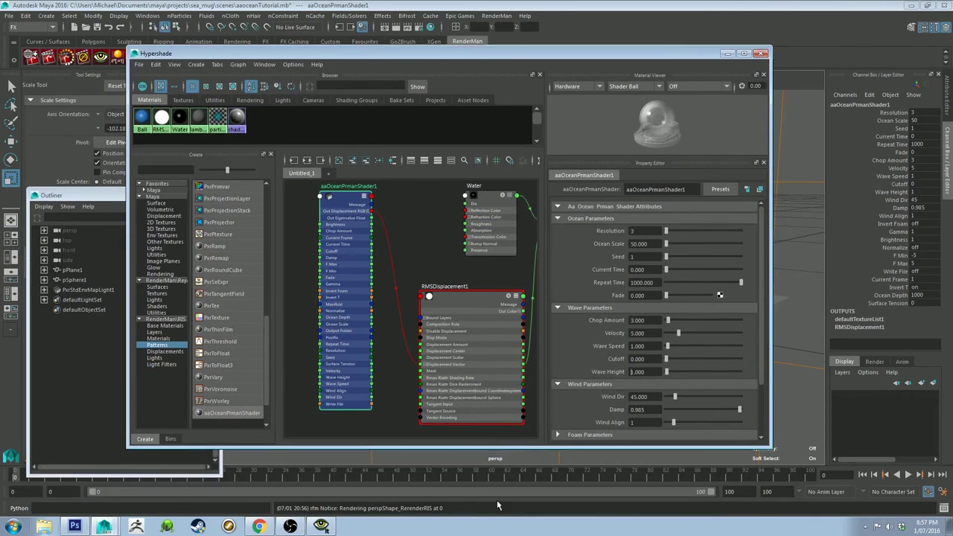
click(321, 526)
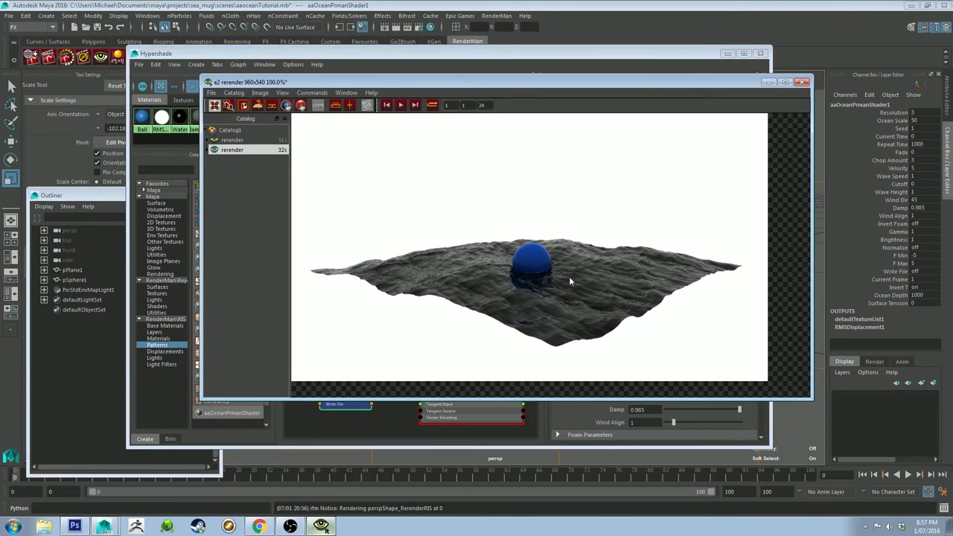
click(768, 83)
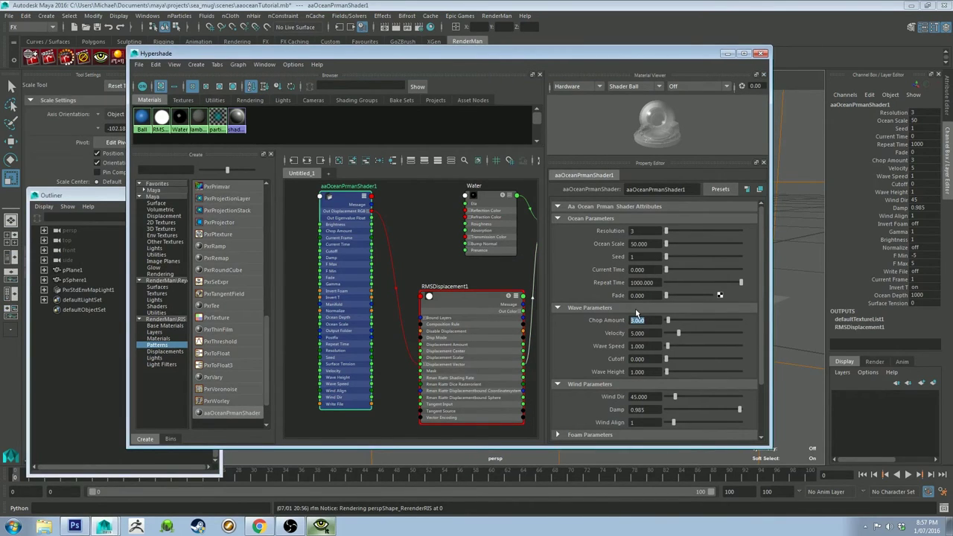
Step: Set the ocean Velocity to 10 and render the scene again
click(648, 333)
text(10)
key(Return)
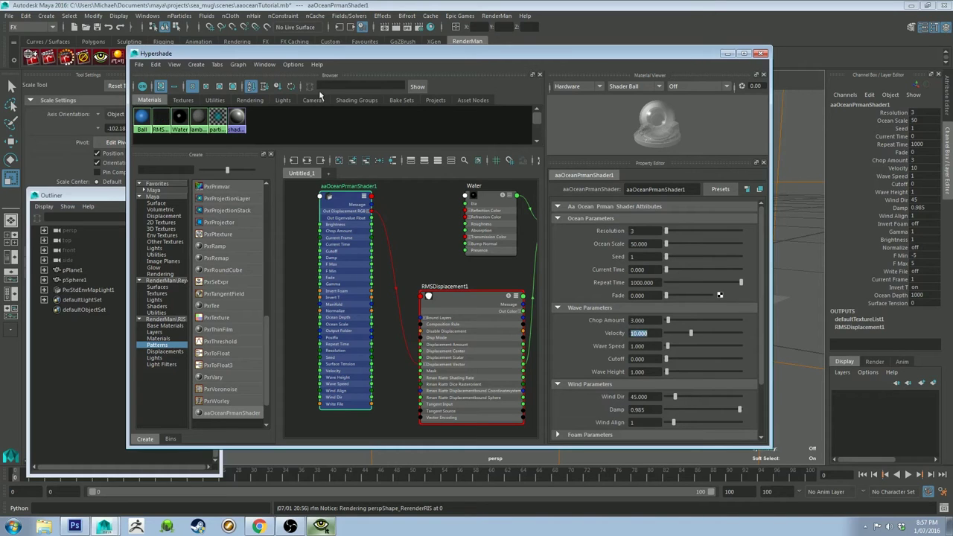
click(84, 59)
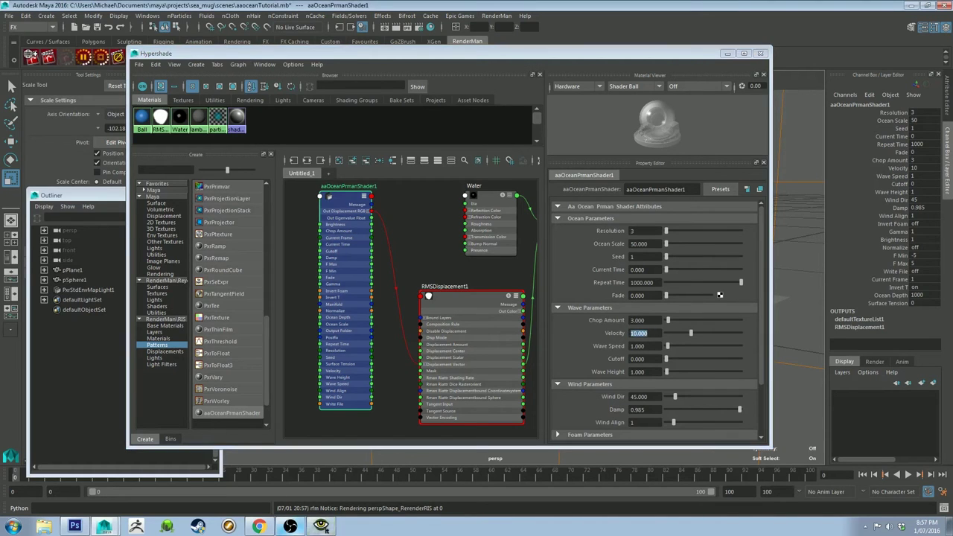
click(321, 526)
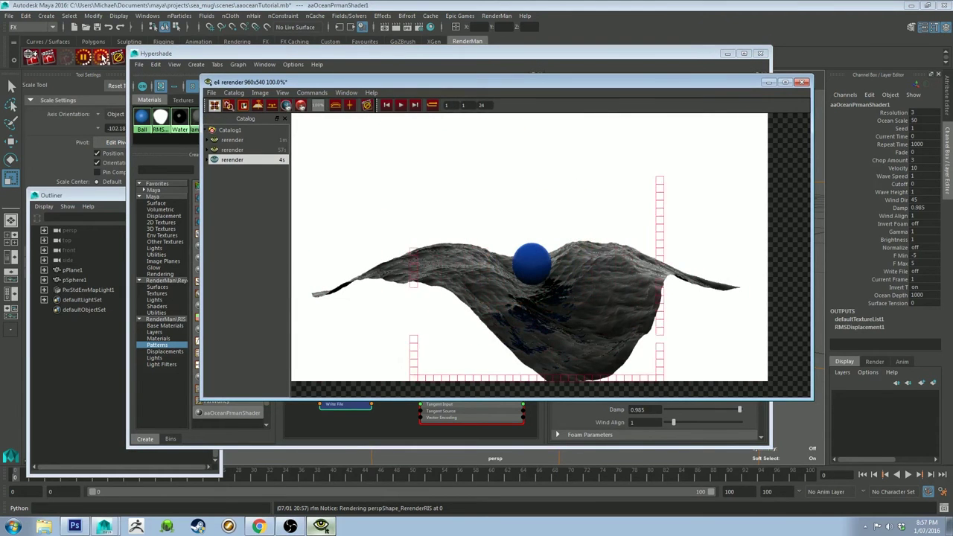
Step: Set the ocean Wave Height to 0.5 and start a new render
click(733, 52)
click(651, 370)
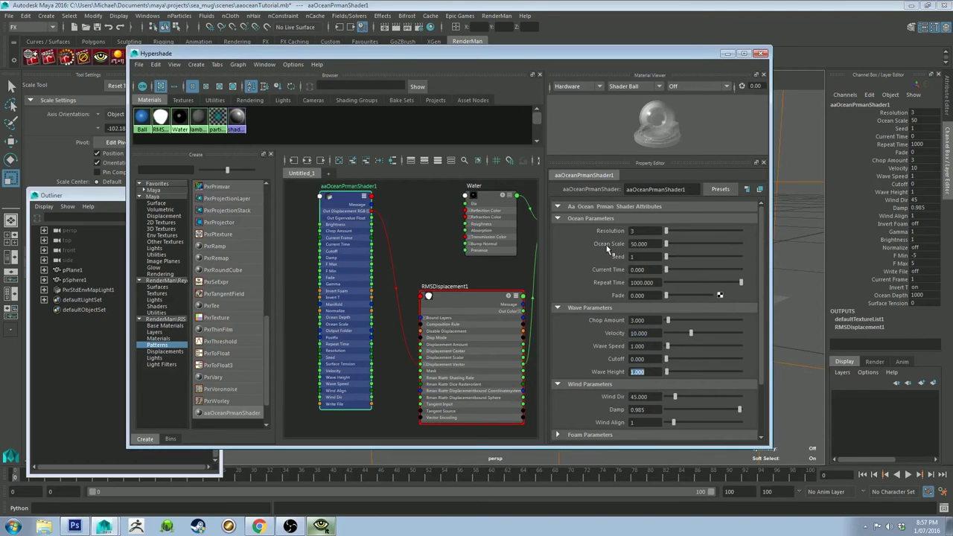
text(0.5)
key(Return)
click(65, 57)
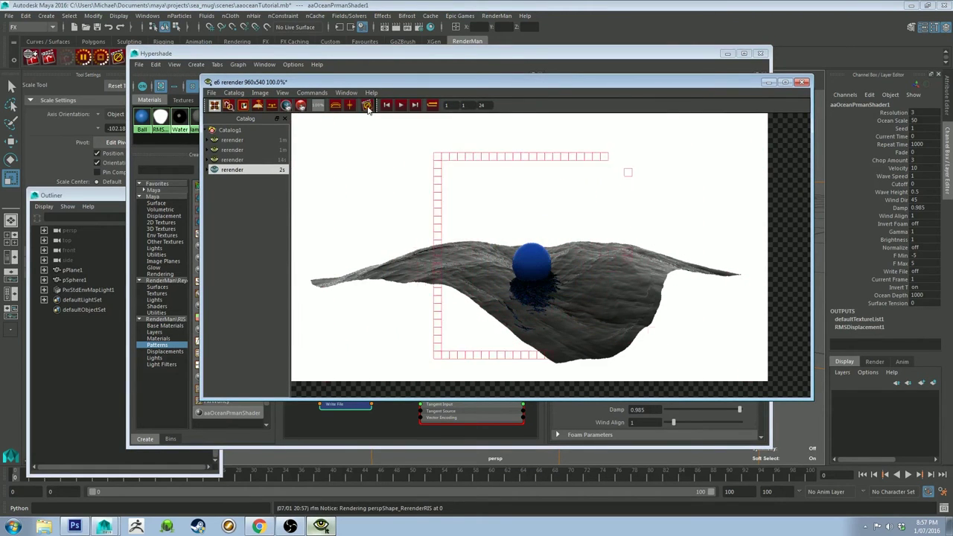
Step: Compare the new render with the previous one in the catalog, then hide the render window
click(251, 160)
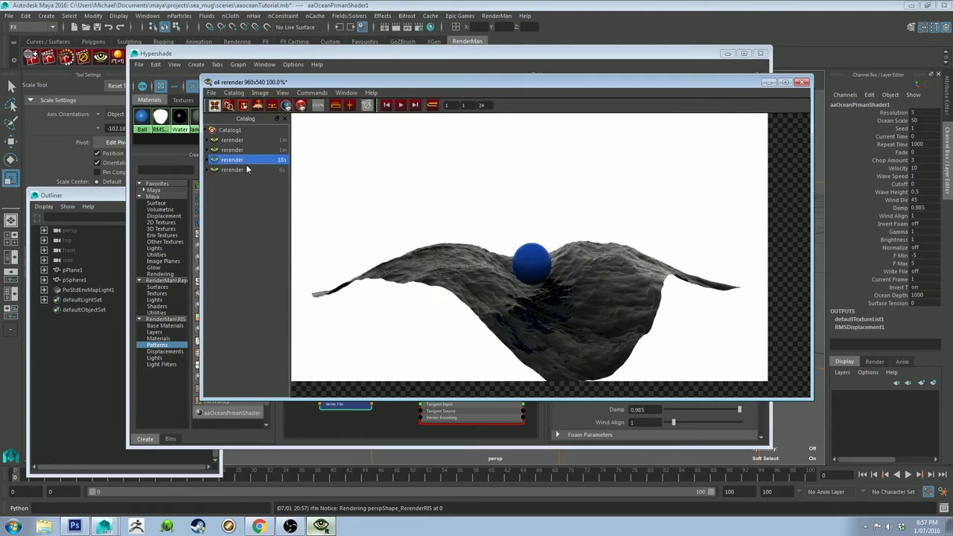
click(248, 170)
click(248, 160)
click(246, 170)
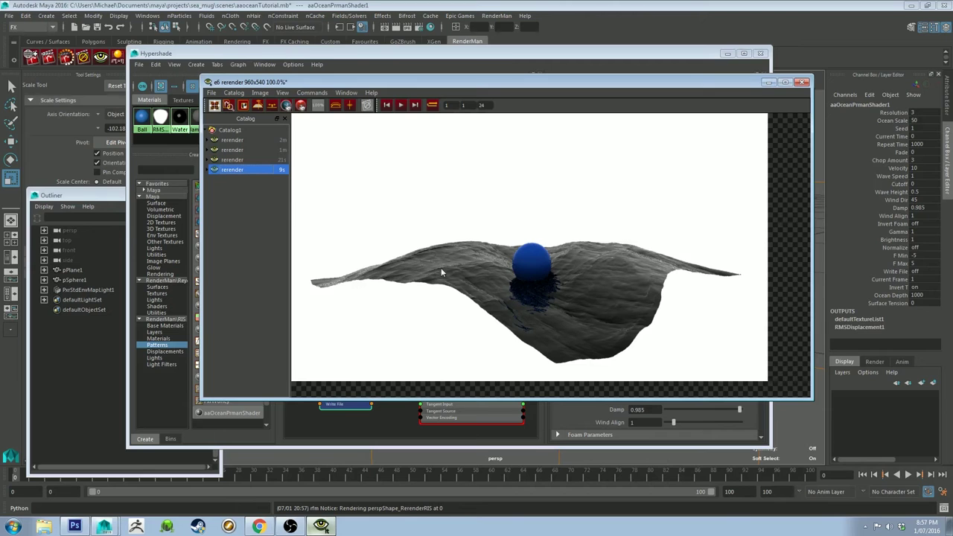
click(768, 81)
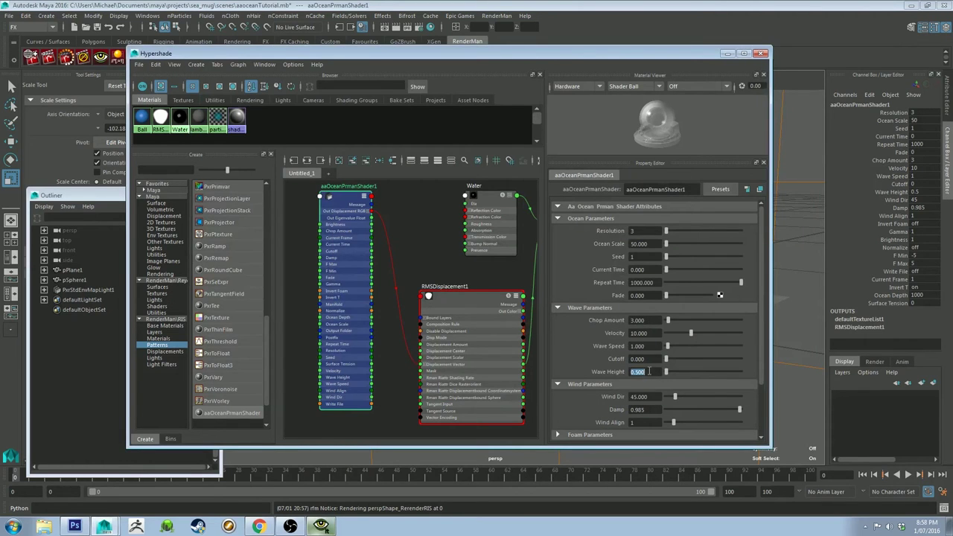
Step: Set Wave Height back to 1 and Velocity to 2, render, then close the render window
text(1)
key(Return)
key(shift+Tab)
key(shift+Tab)
key(shift+Tab)
text(2)
key(Return)
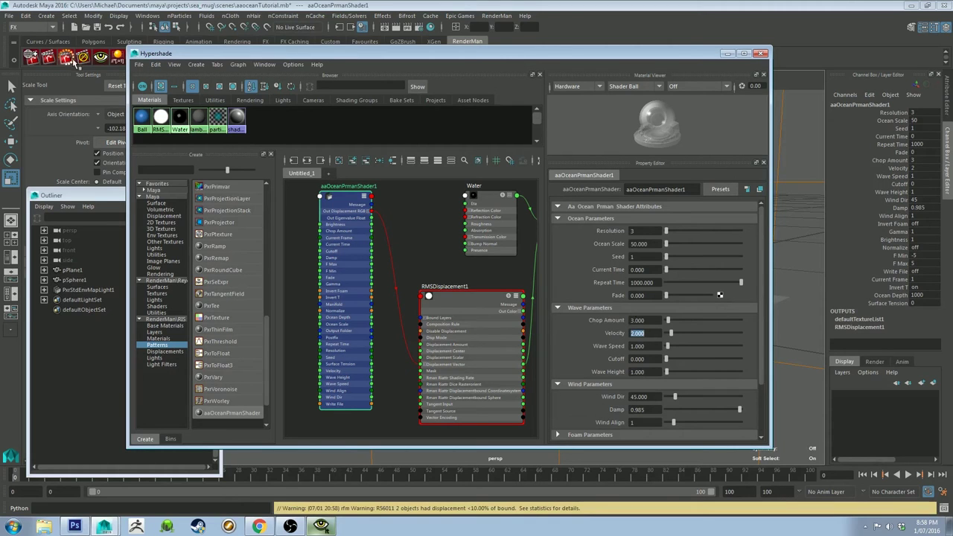
click(68, 57)
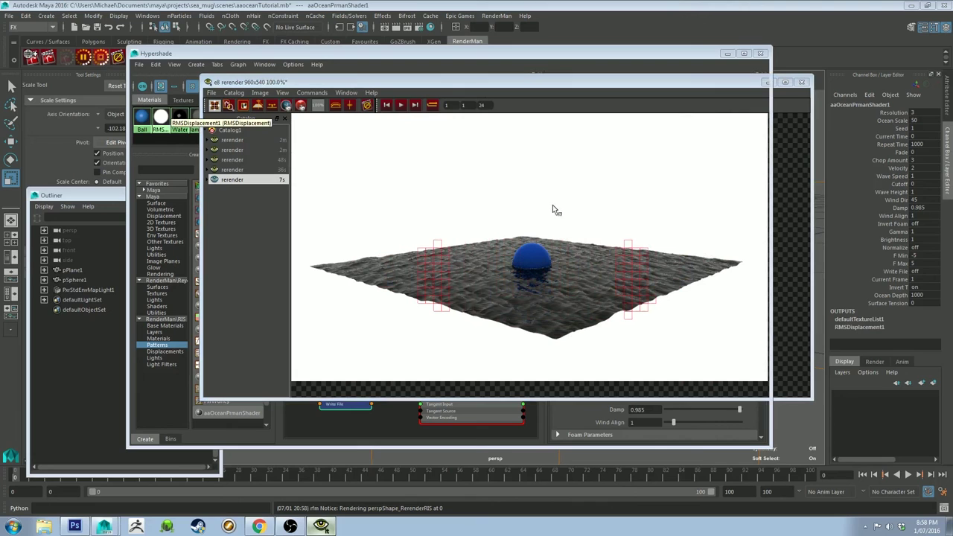
click(802, 82)
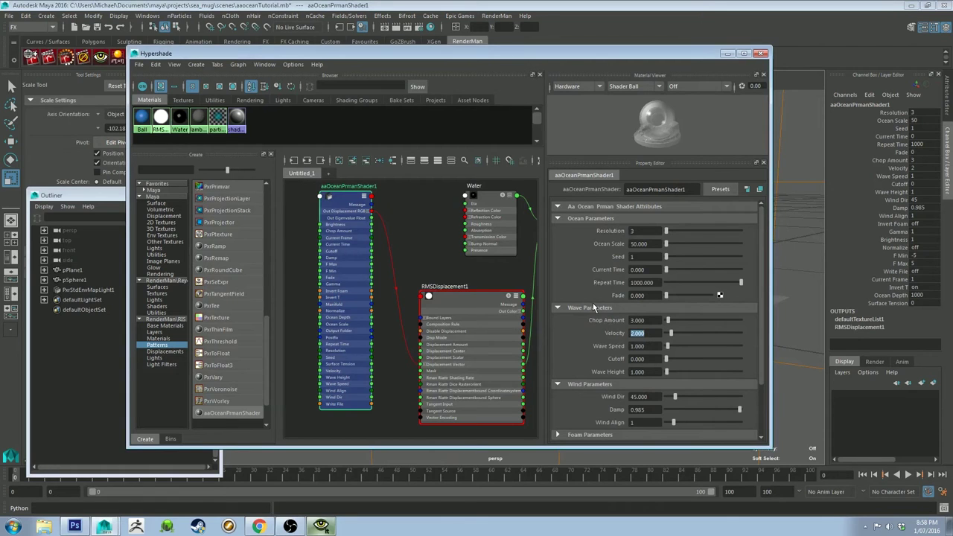
Step: Set Wave Height 0.5 and Velocity 100 (clamped to 10), then render the ocean
text(5)
key(Return)
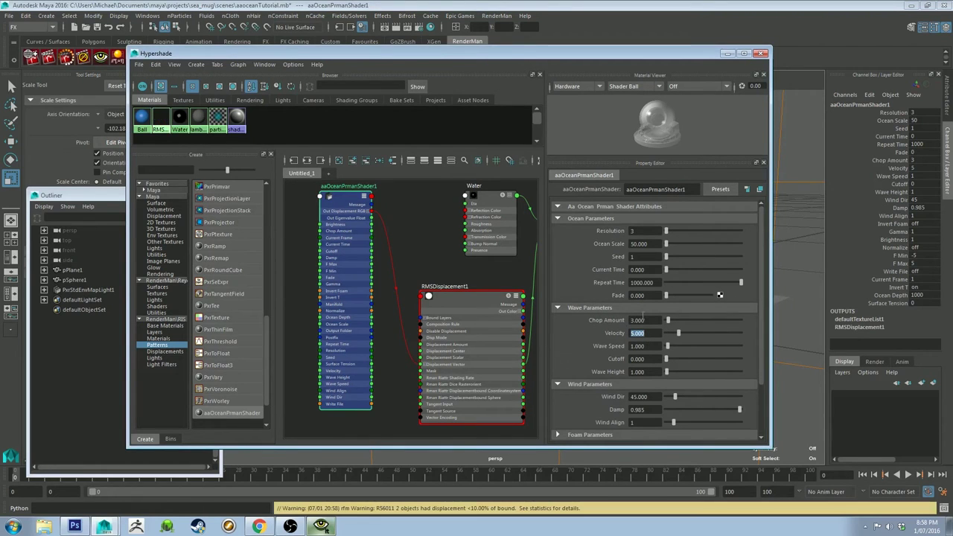
click(644, 372)
text(0.5)
key(Return)
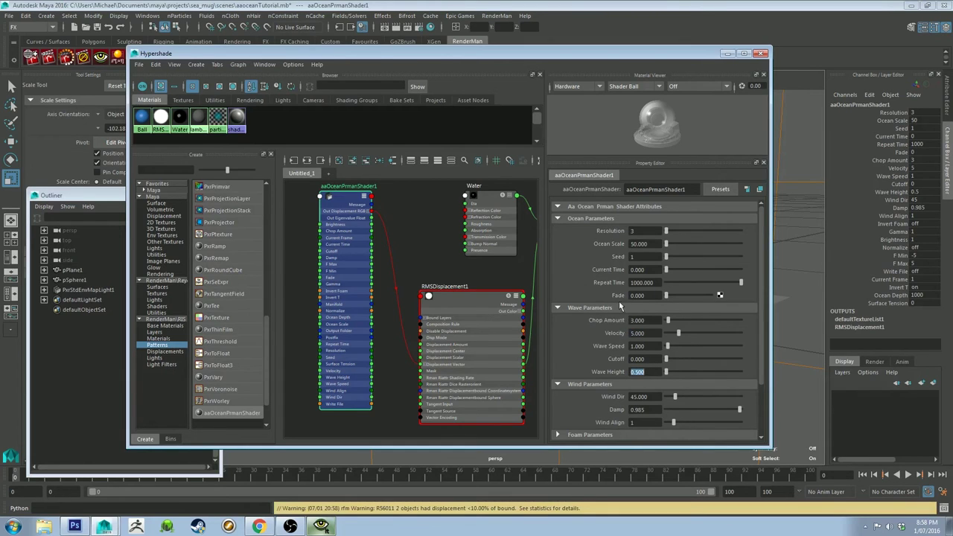
key(shift+Tab)
text(100)
key(Return)
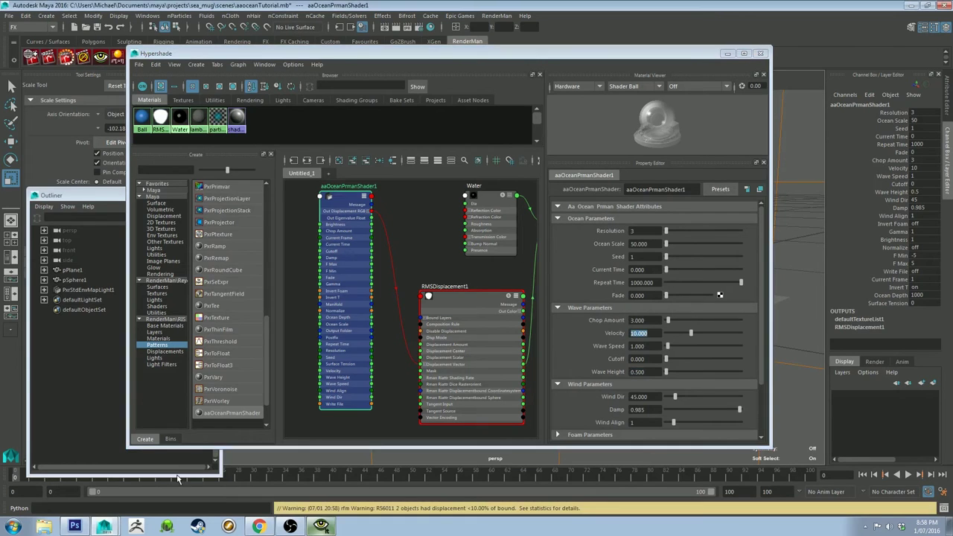
click(65, 56)
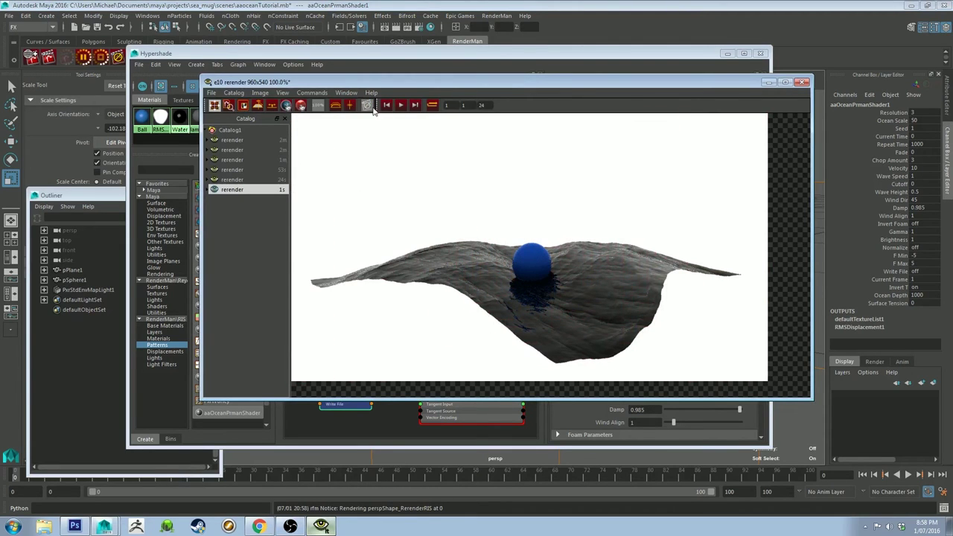
click(588, 409)
Step: Set the ocean Cutoff to 1 and view its render
double_click(635, 360)
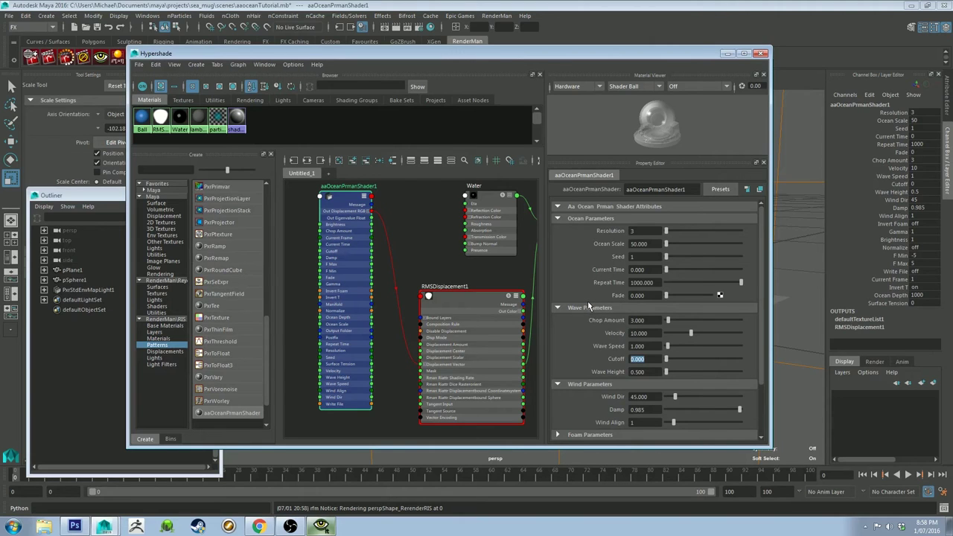
text(1)
key(Return)
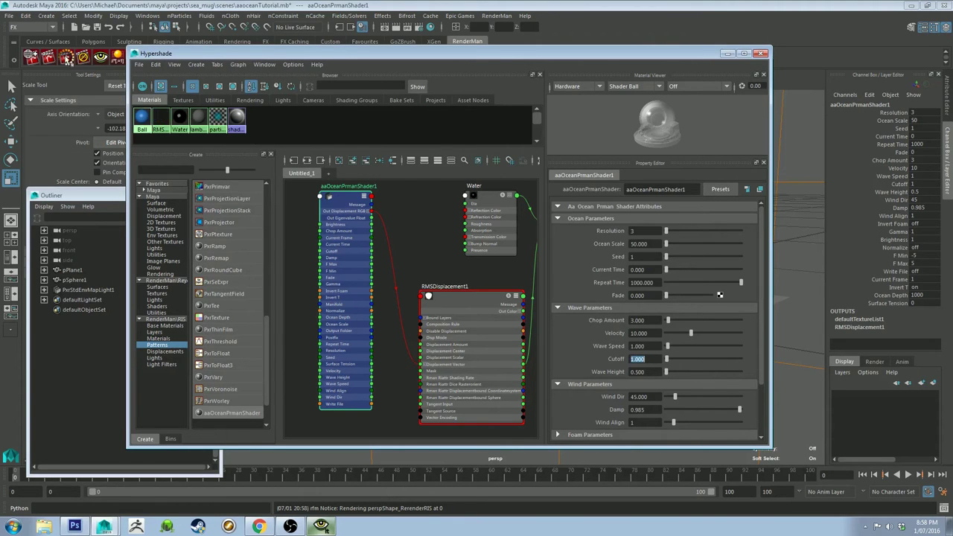
click(318, 527)
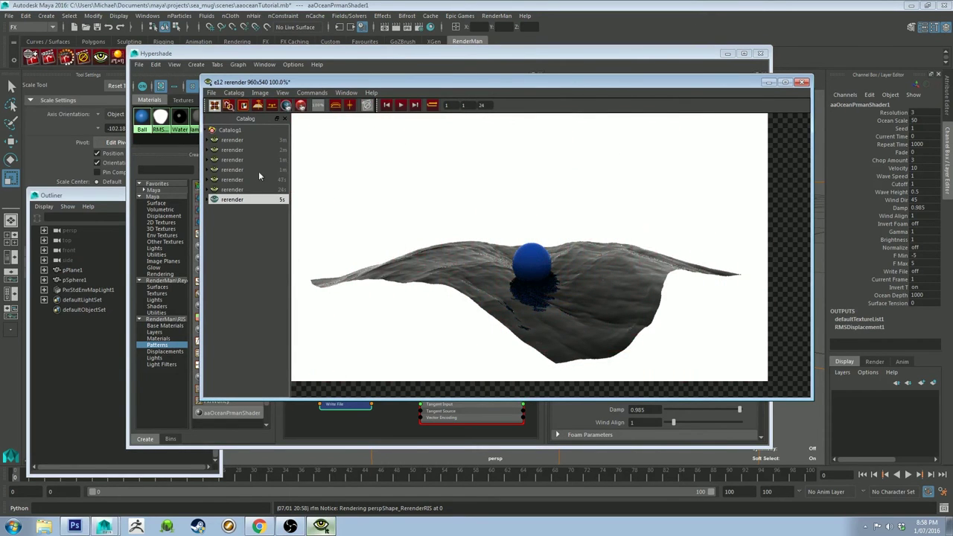
Step: Compare the Cutoff 1 render against the previous catalog render, then hide the render window
click(253, 190)
click(254, 201)
key(Up)
key(Down)
key(Up)
click(251, 201)
click(253, 189)
click(252, 199)
key(Up)
key(Down)
click(768, 81)
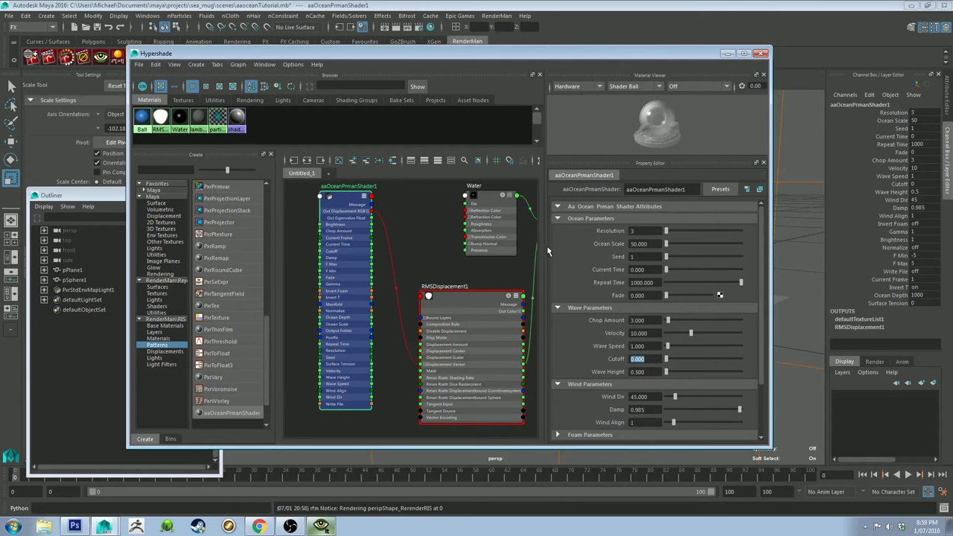
Step: Drag aaOceanPrmanShader1's Resolution slider from 3 up to 7
click(631, 232)
drag(346, 196, 352, 206)
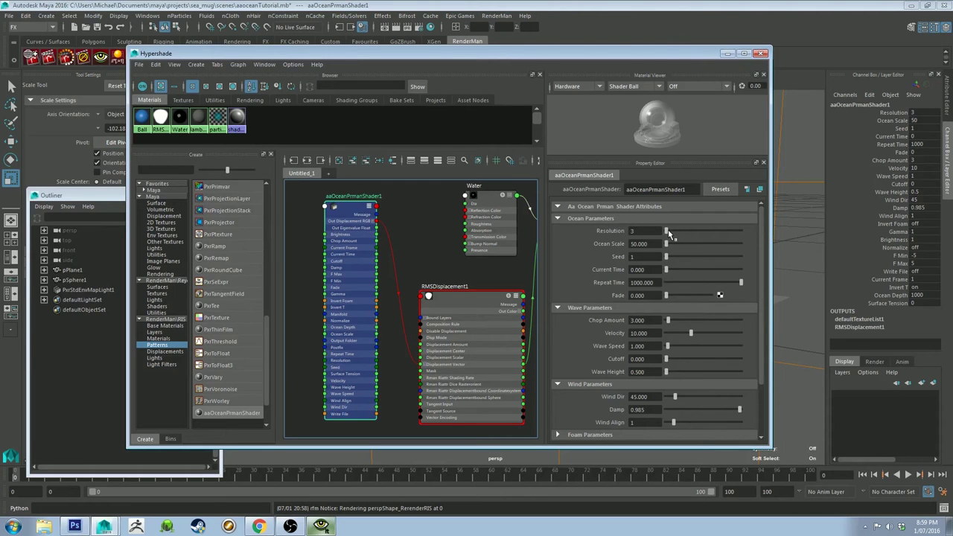
drag(667, 233, 747, 231)
drag(669, 232, 761, 237)
Step: Render the ocean at Resolution 7 and zoom the render view in on the ball
click(66, 57)
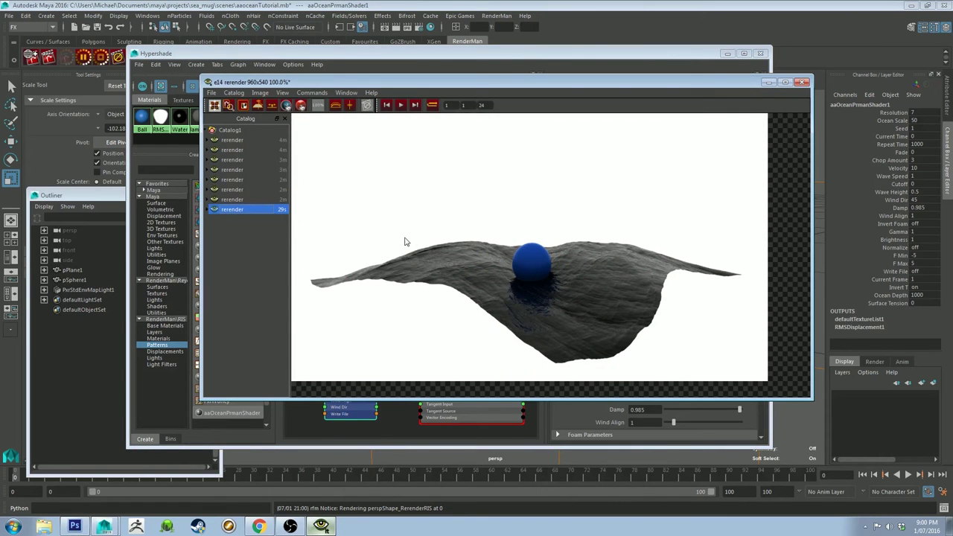
click(241, 190)
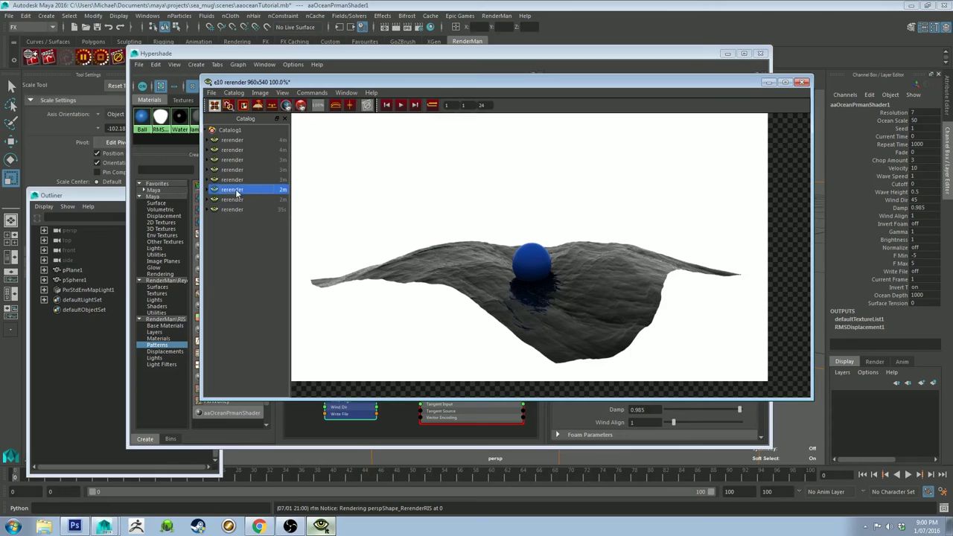
click(233, 210)
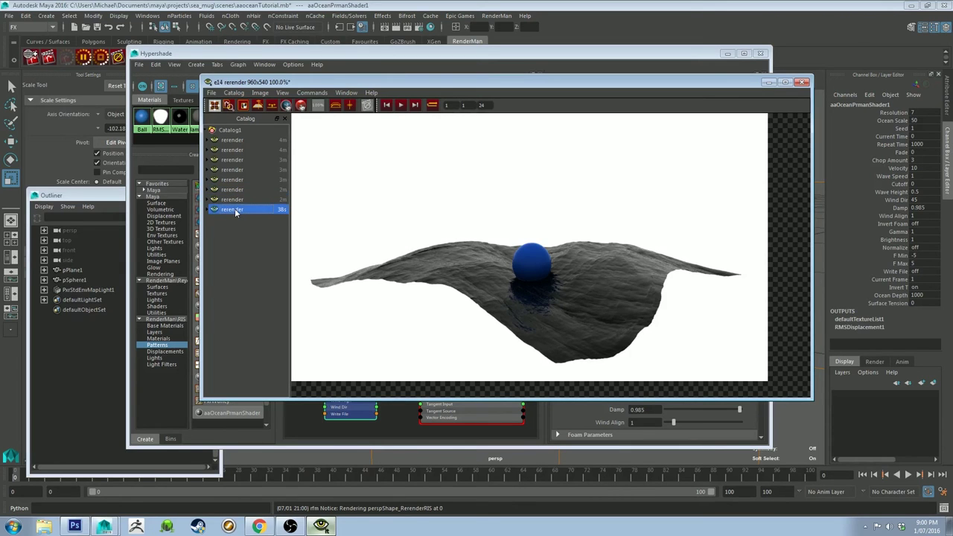
scroll(621, 282, up, 5)
middle_drag(655, 309, 622, 271)
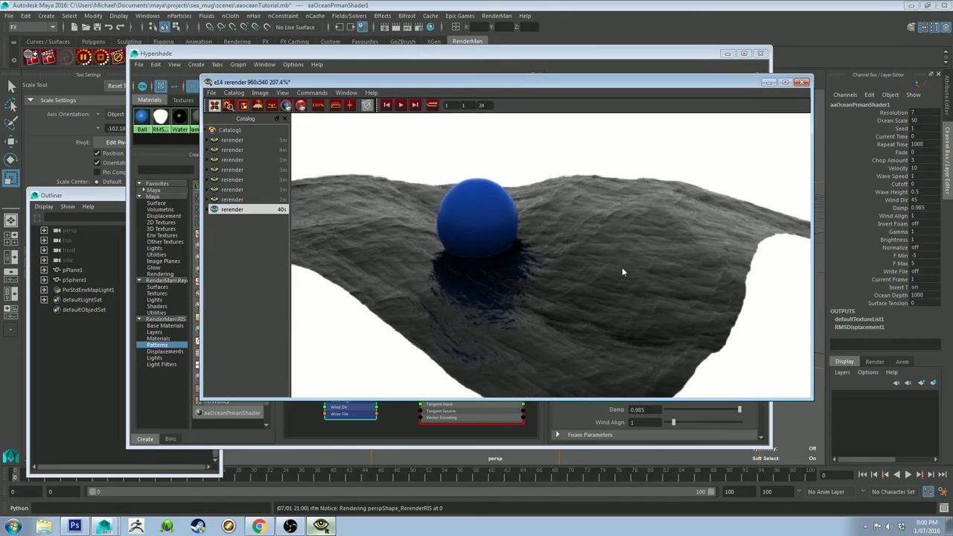
Step: Flip between the earlier and newest renders to compare detail, then hide the render window
click(254, 189)
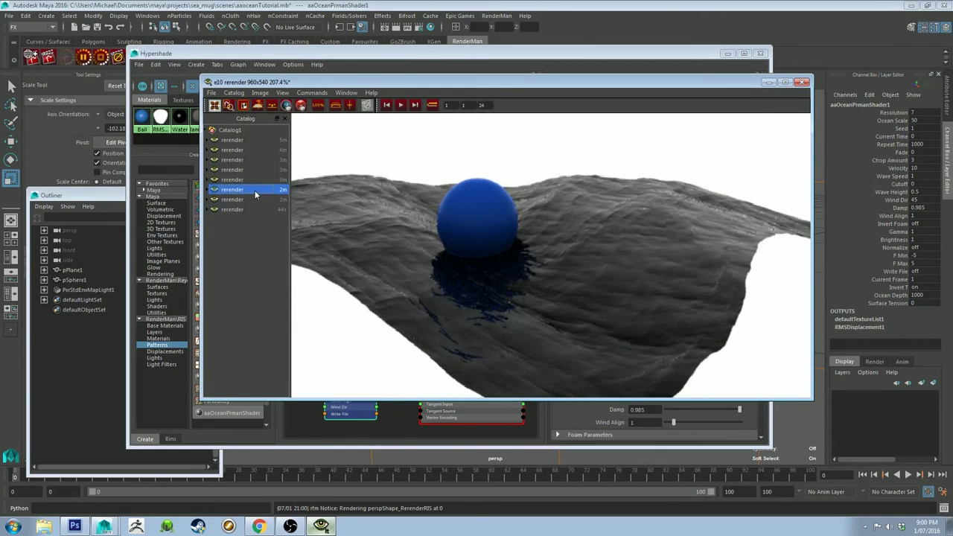
click(250, 209)
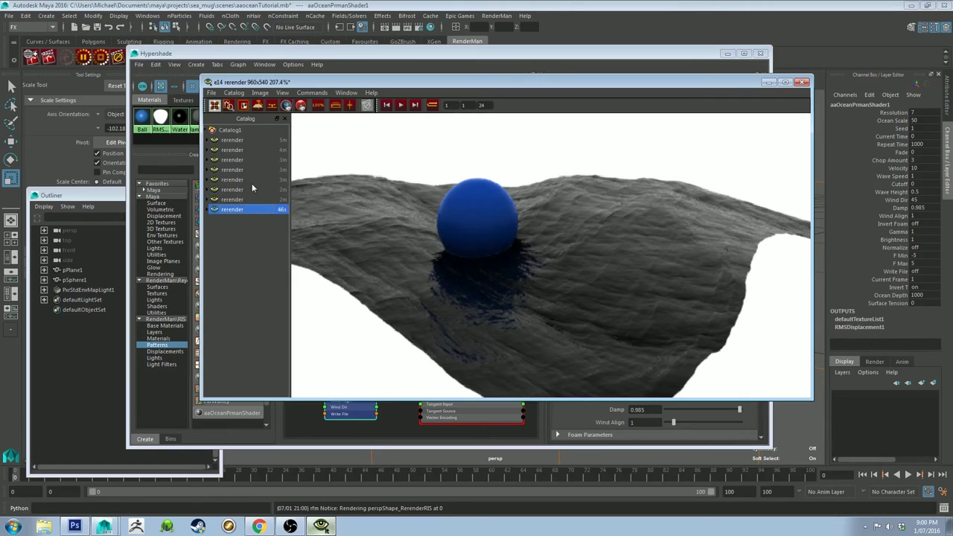
click(249, 188)
click(240, 210)
click(243, 191)
click(241, 211)
click(240, 191)
click(241, 211)
click(767, 83)
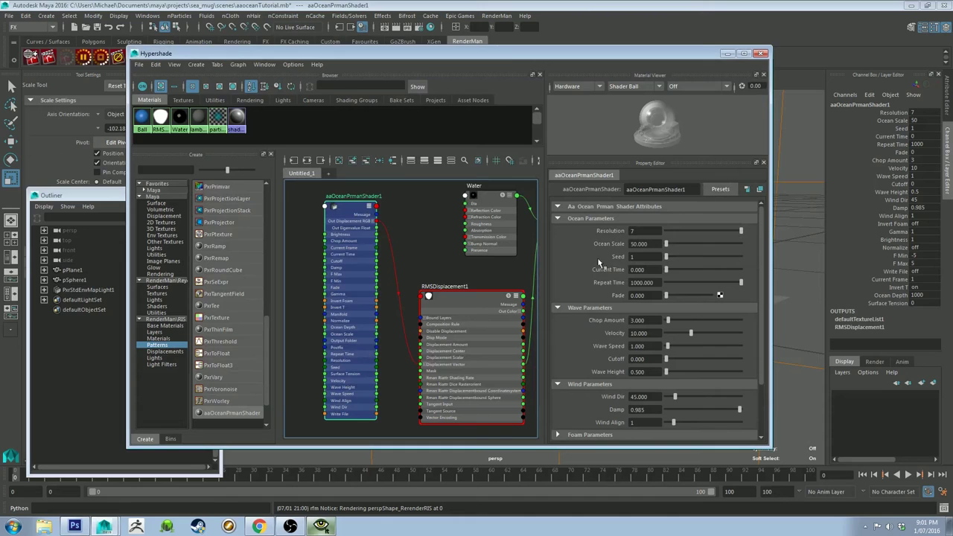
Step: Return Resolution to 3, test a higher Seed, and leave Seed at 1
drag(740, 231, 665, 231)
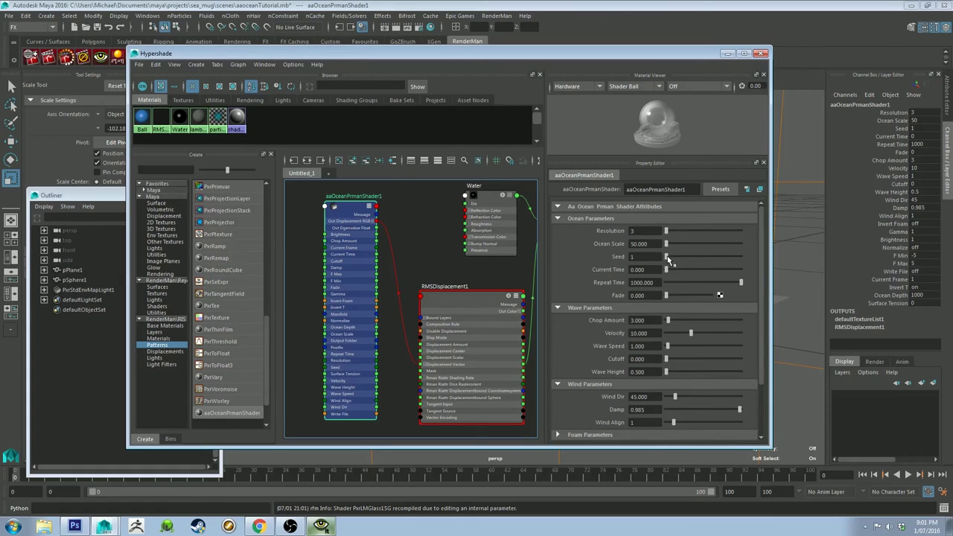
drag(666, 256, 720, 263)
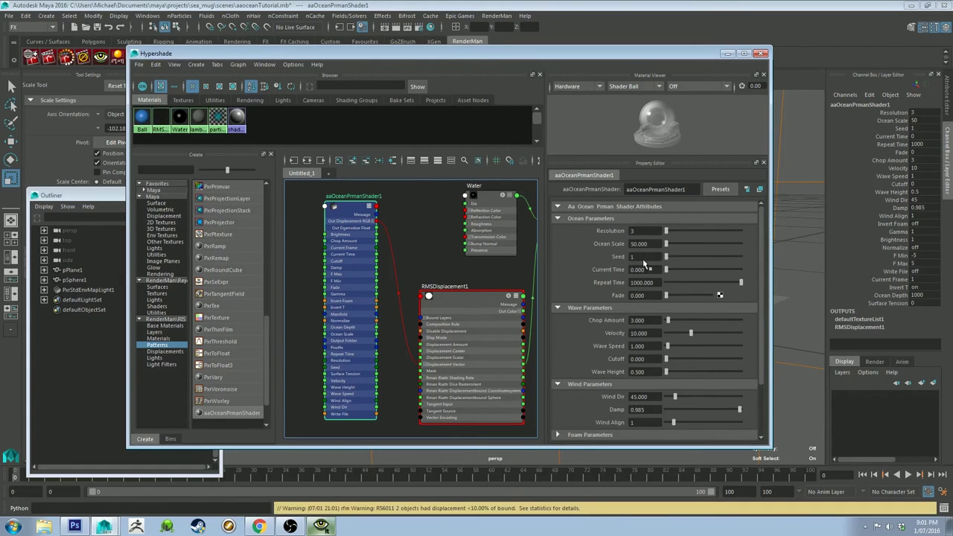
drag(742, 260, 630, 262)
Step: Set the ocean's Current Time to 1, render it, and view the newest render
click(667, 272)
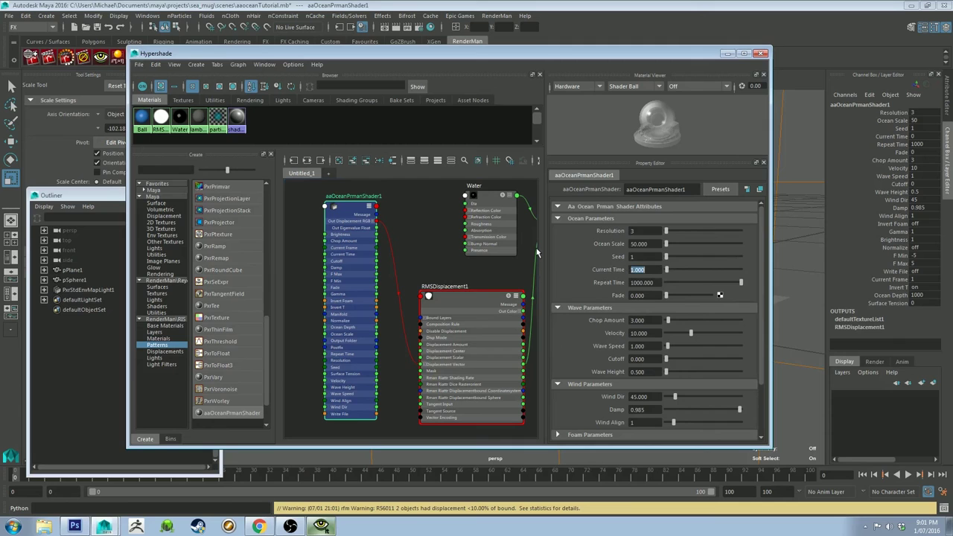
click(67, 56)
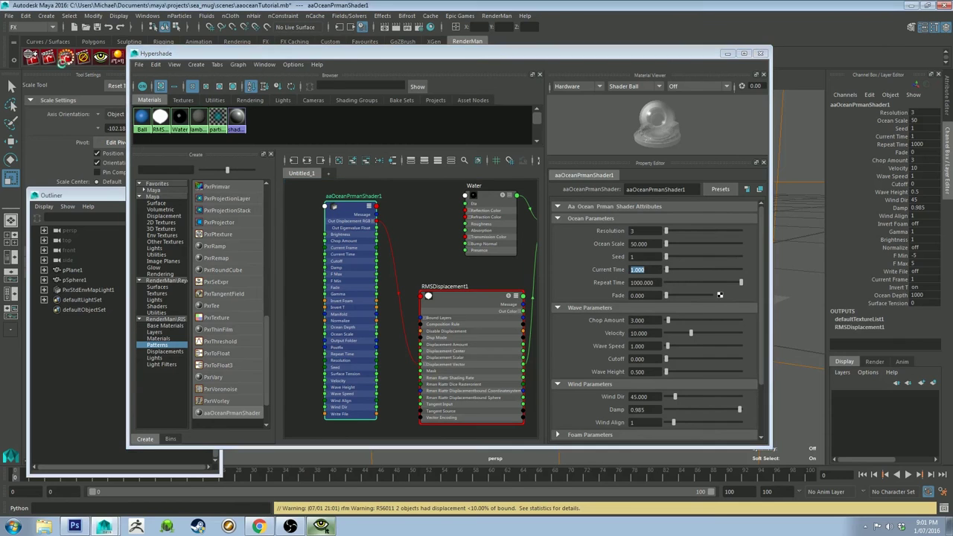
click(321, 525)
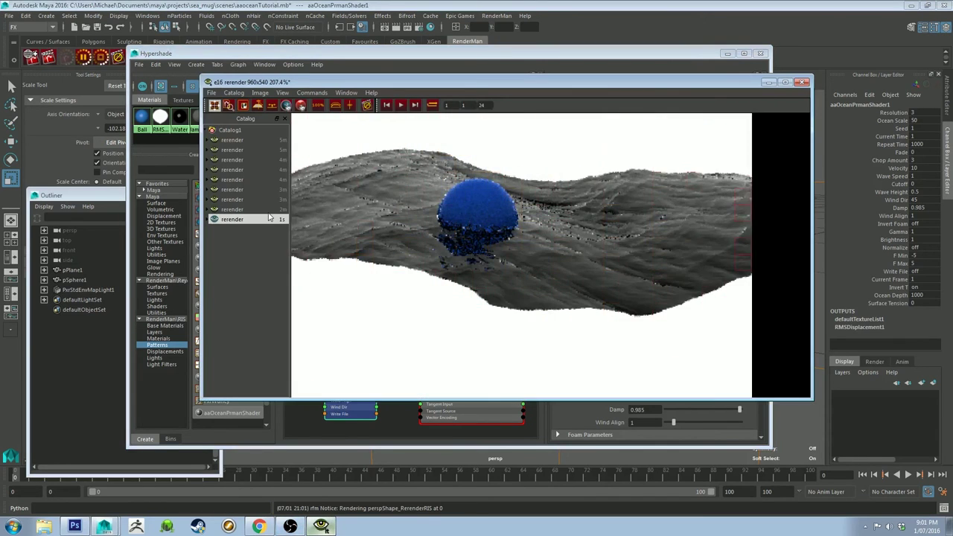
click(235, 220)
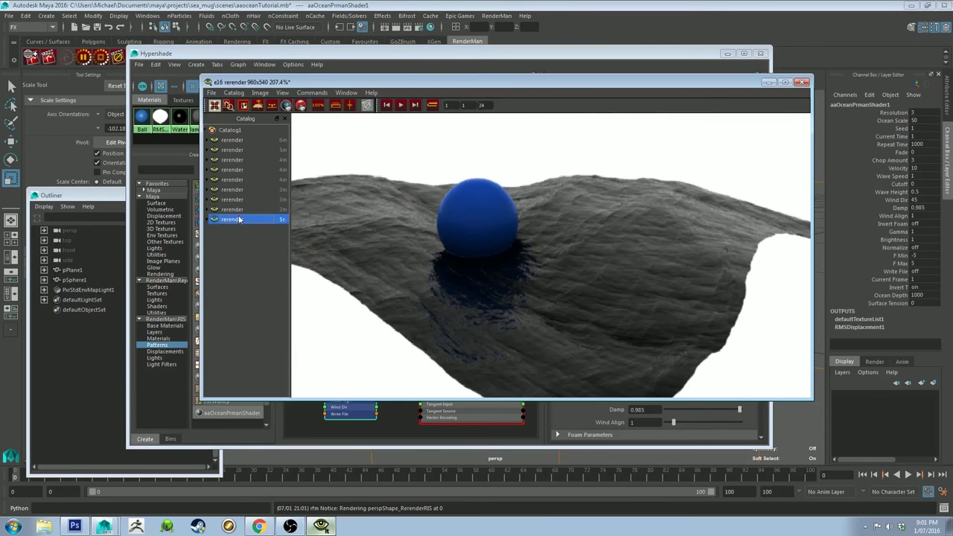
Step: Compare the newest ocean render with the previous one, then hide the render window
key(Up)
key(Down)
key(Up)
key(Down)
key(Up)
key(Down)
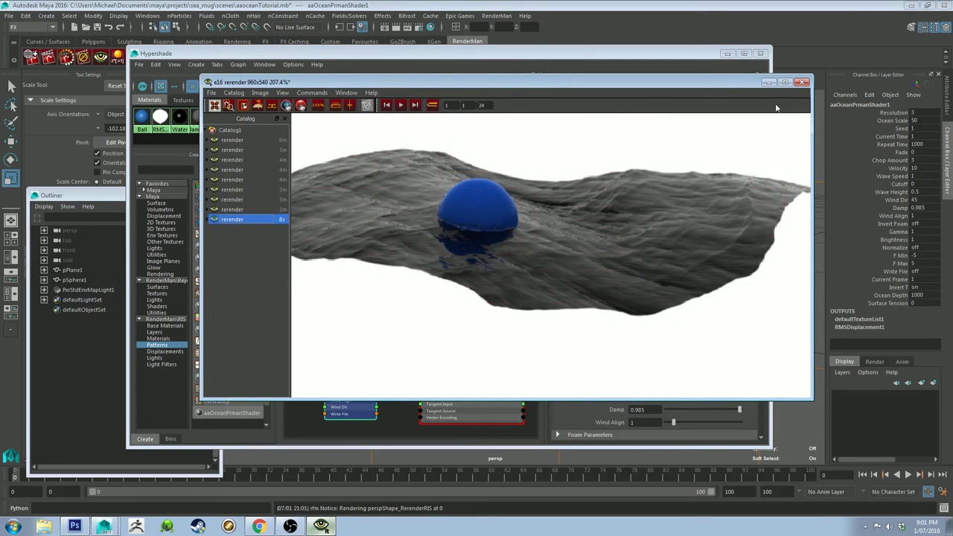
click(769, 82)
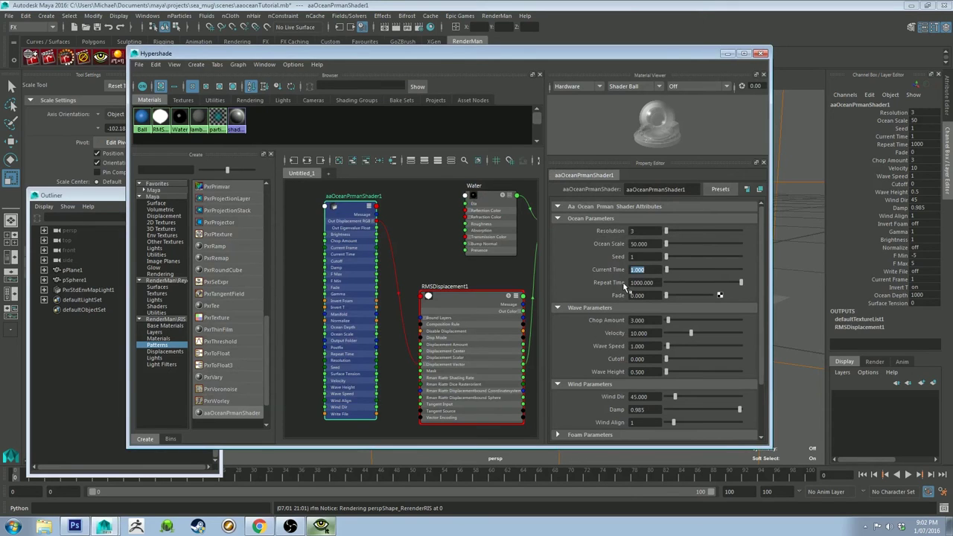
Step: Change aaOceanPrmanShader1's Current Time to 0, leaving Repeat Time 1000 and Fade 0 unchanged
click(654, 282)
double_click(655, 282)
click(658, 282)
double_click(656, 269)
text(0)
key(Return)
click(634, 297)
double_click(636, 296)
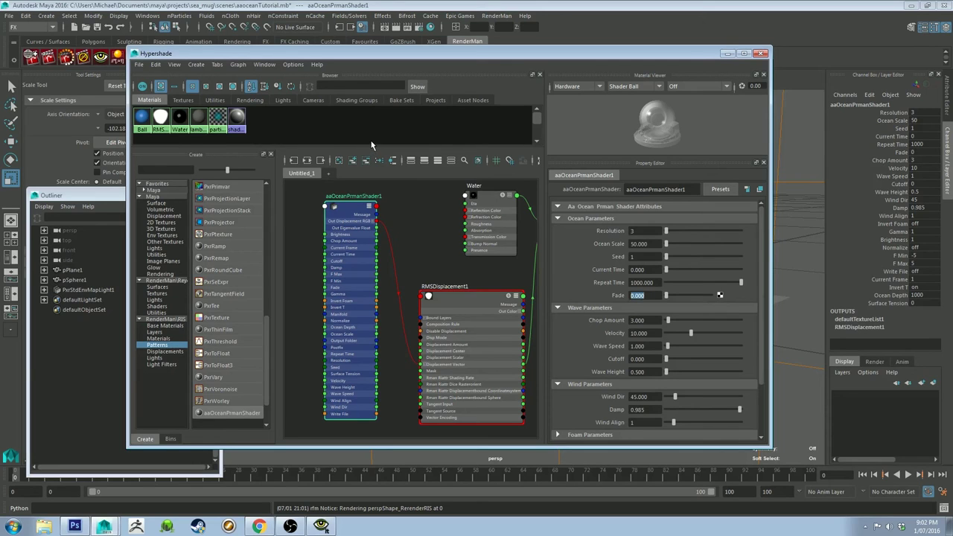
click(577, 338)
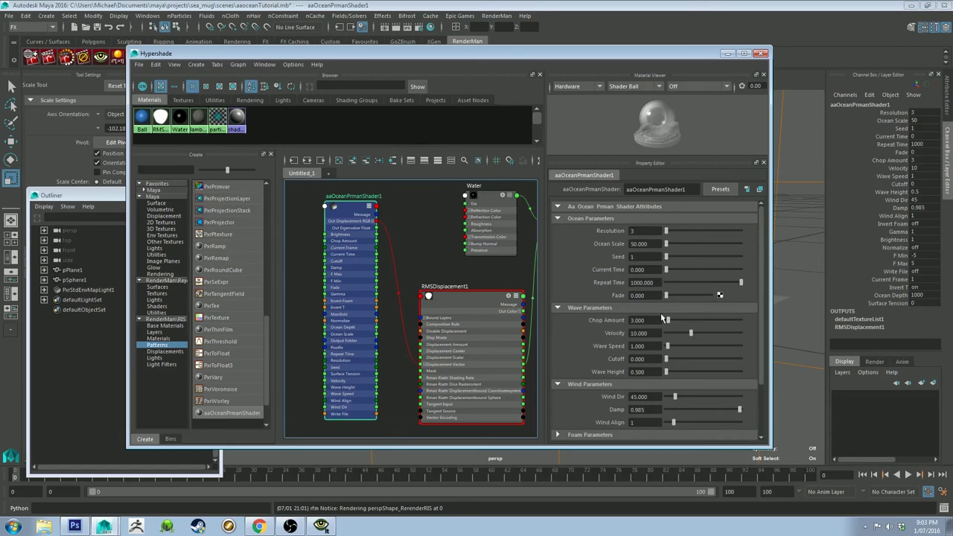
scroll(655, 301, down, 2)
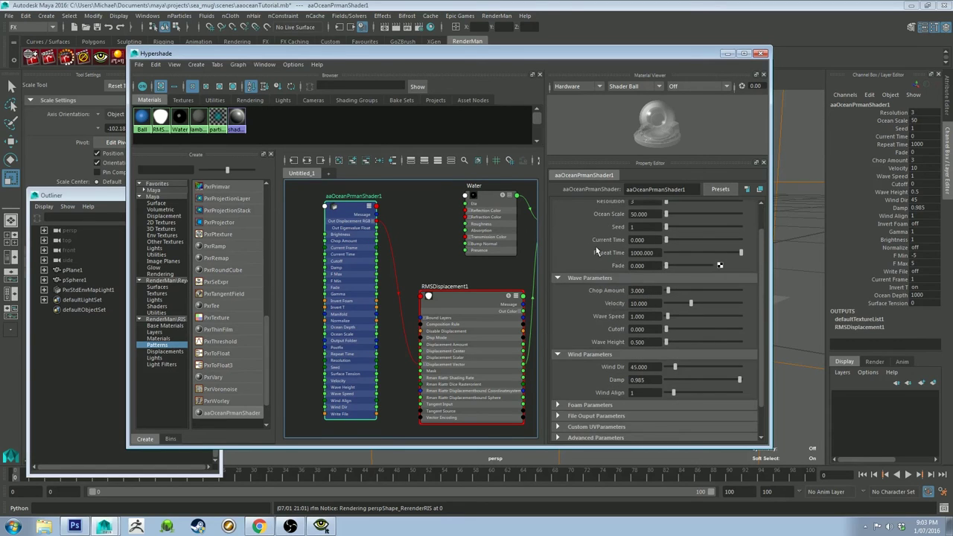
scroll(603, 334, down, 1)
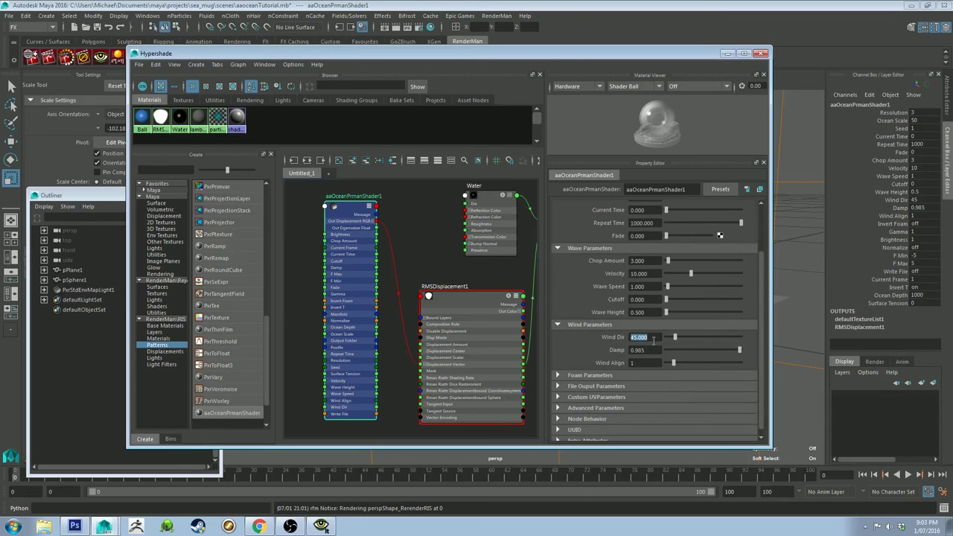
drag(652, 337, 631, 337)
click(653, 350)
drag(652, 349, 630, 350)
click(646, 349)
key(Tab)
click(584, 375)
scroll(593, 330, down, 2)
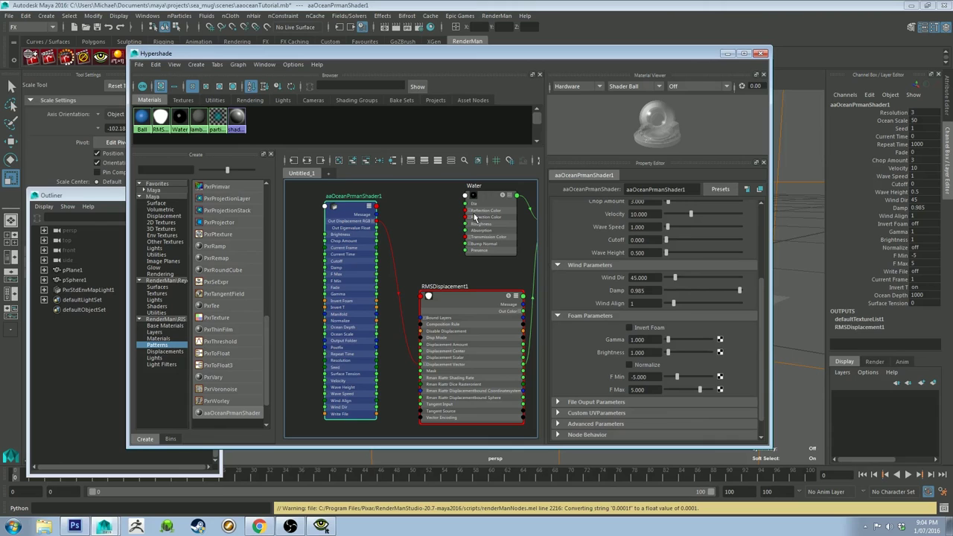
Step: Inspect the latest ocean render in the 'it' window, close it, and select pPlane1
scroll(683, 350, up, 5)
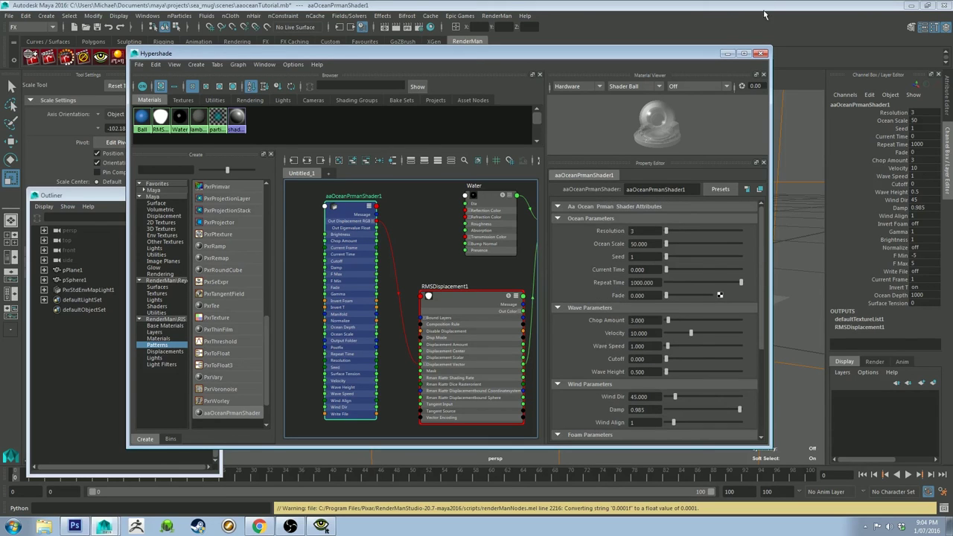
click(726, 53)
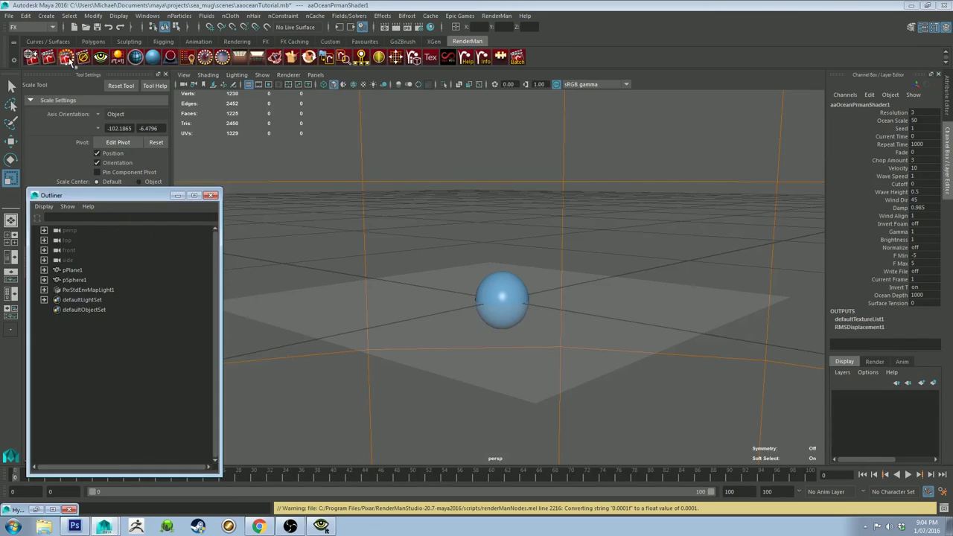
click(323, 526)
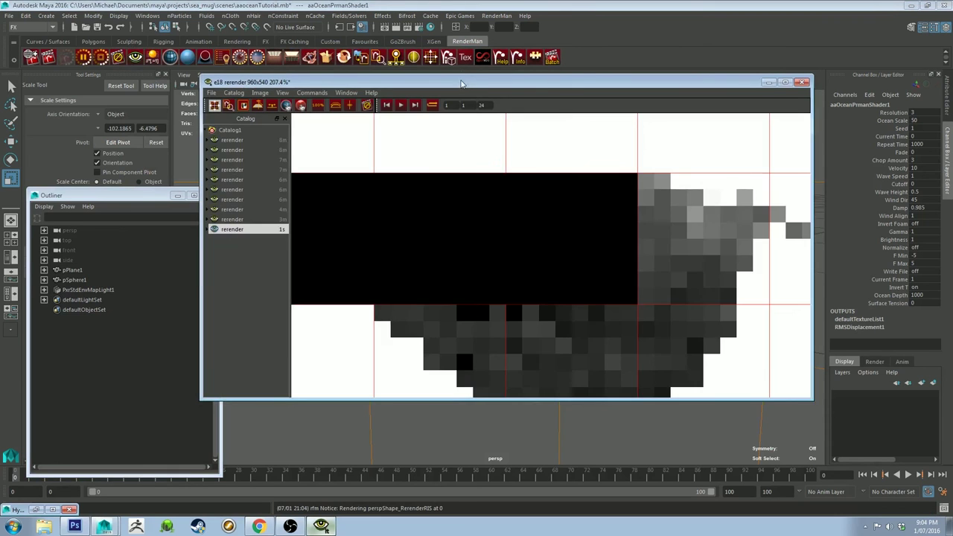
scroll(519, 271, down, 1)
middle_drag(456, 201, 492, 216)
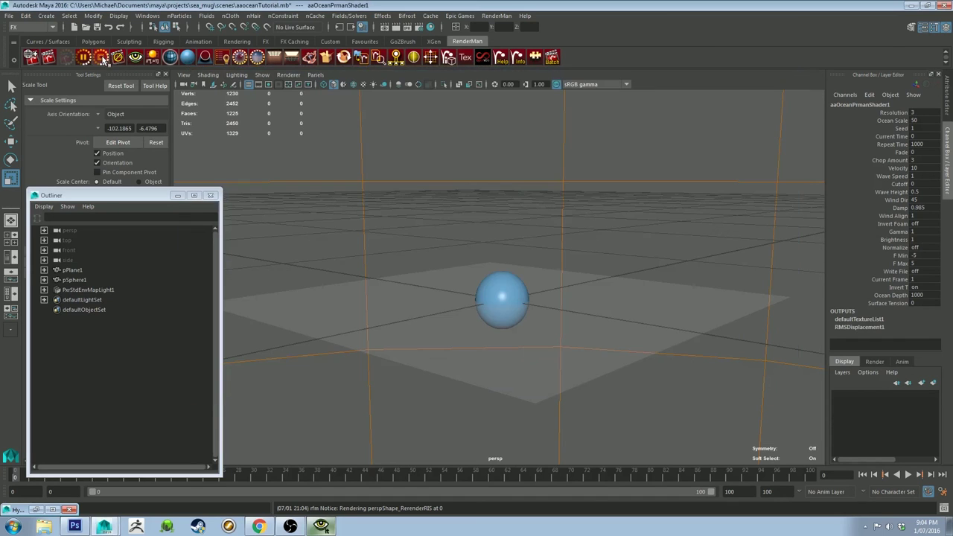
click(785, 78)
click(604, 313)
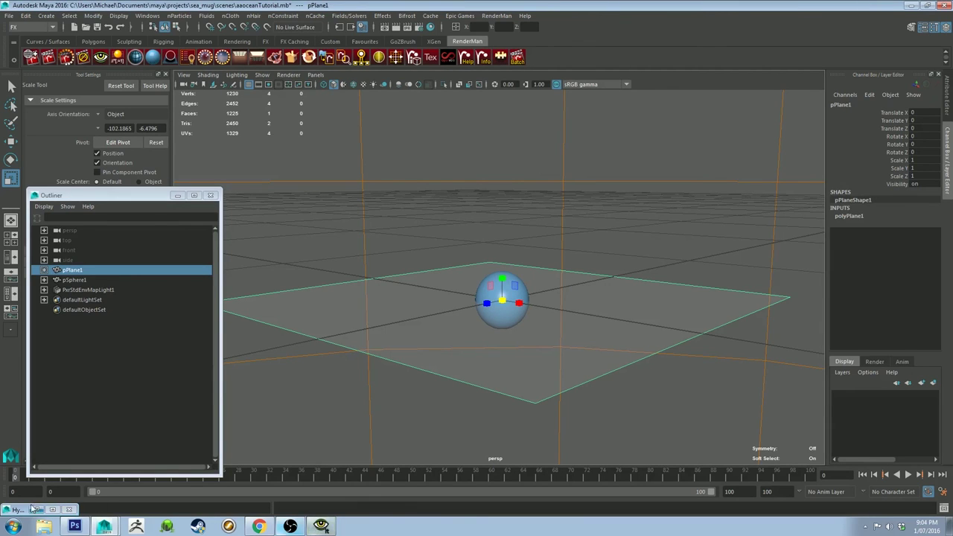
Step: Select the Water PxrLMGlass node, keeping its Presence at 1.000
click(320, 525)
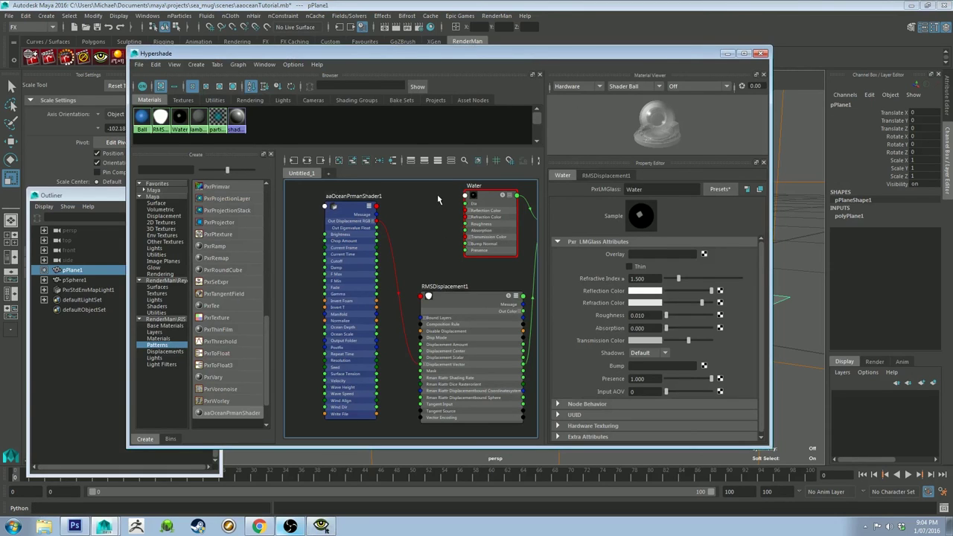
click(479, 197)
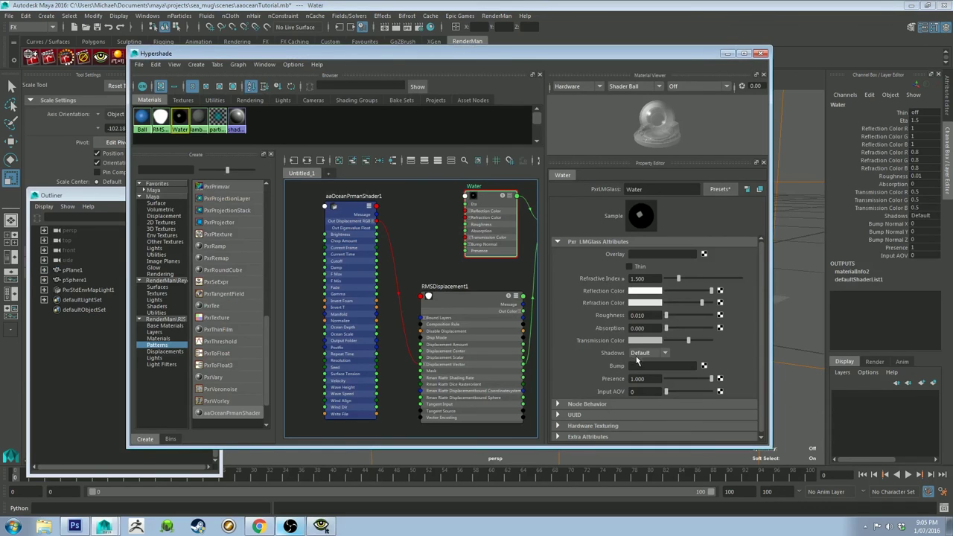
click(646, 378)
double_click(646, 379)
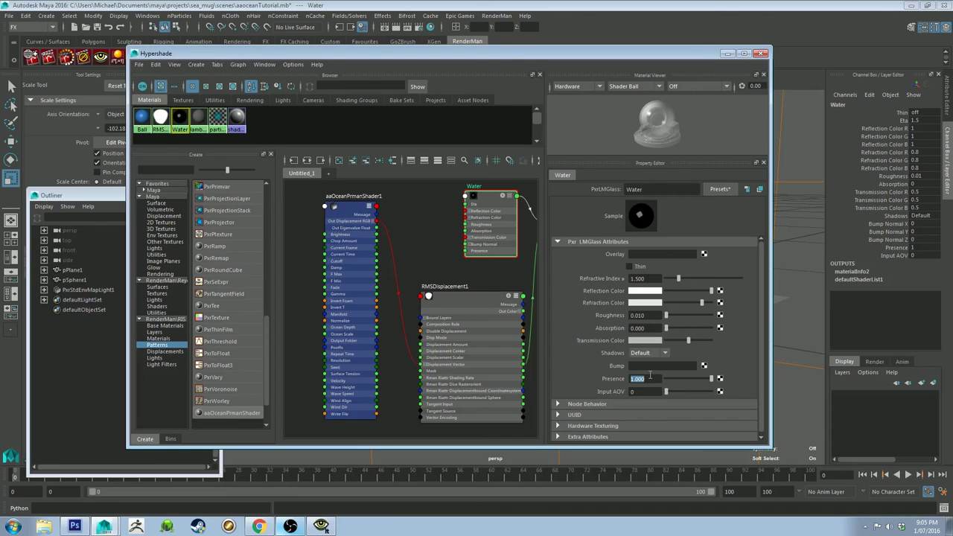
key(Return)
Step: Switch on Thin for the Water glass and set its Refractive Index to 1.33
click(629, 266)
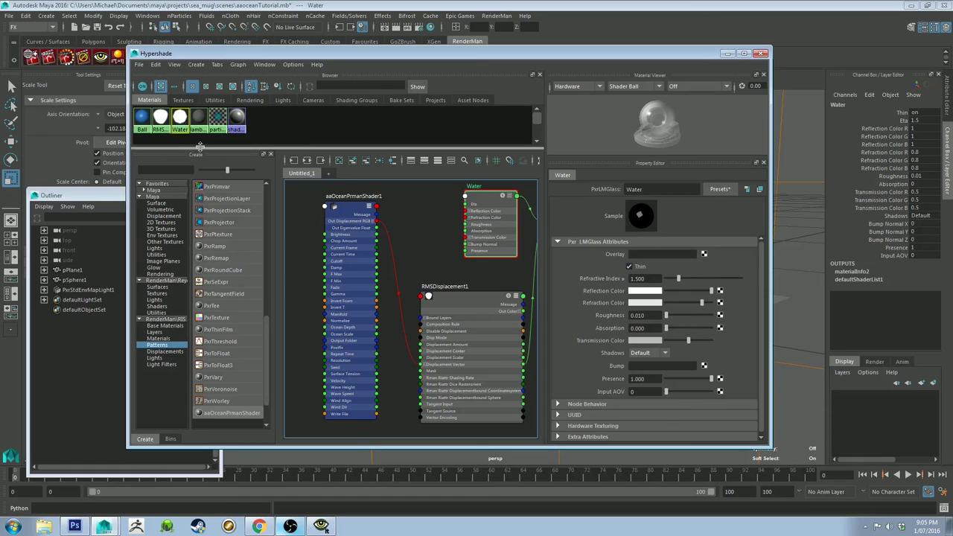
double_click(638, 278)
text(1.33)
key(Return)
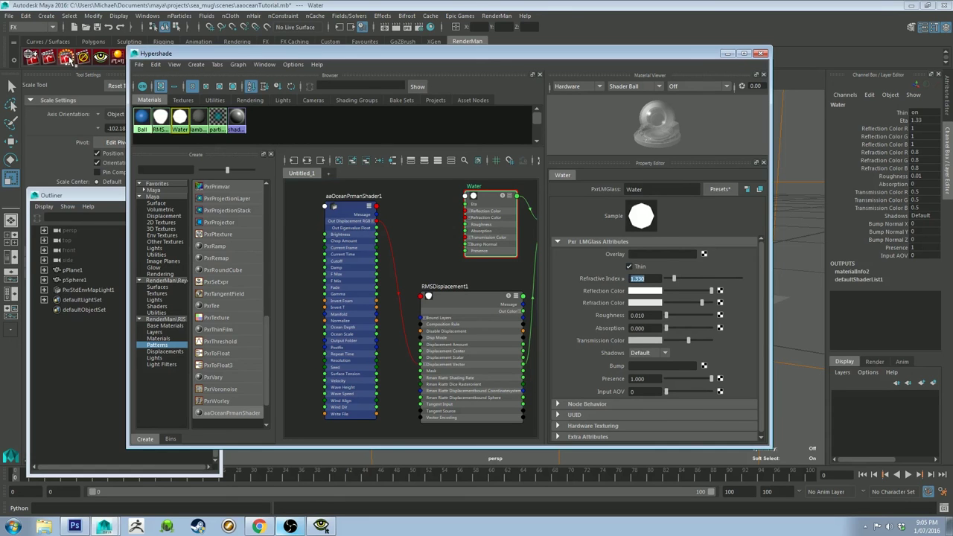
Step: Render the scene, turn the water's Thin option off, and render again
click(70, 59)
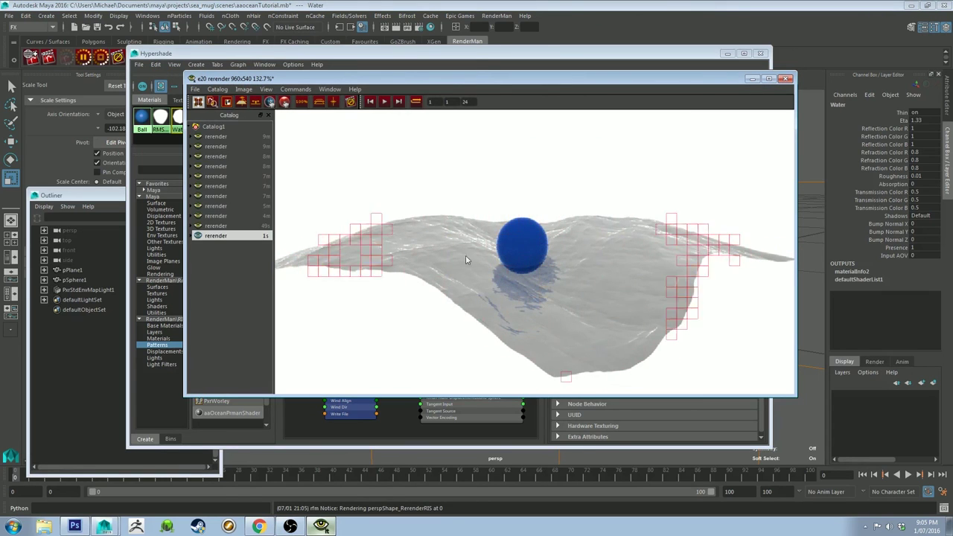
click(89, 58)
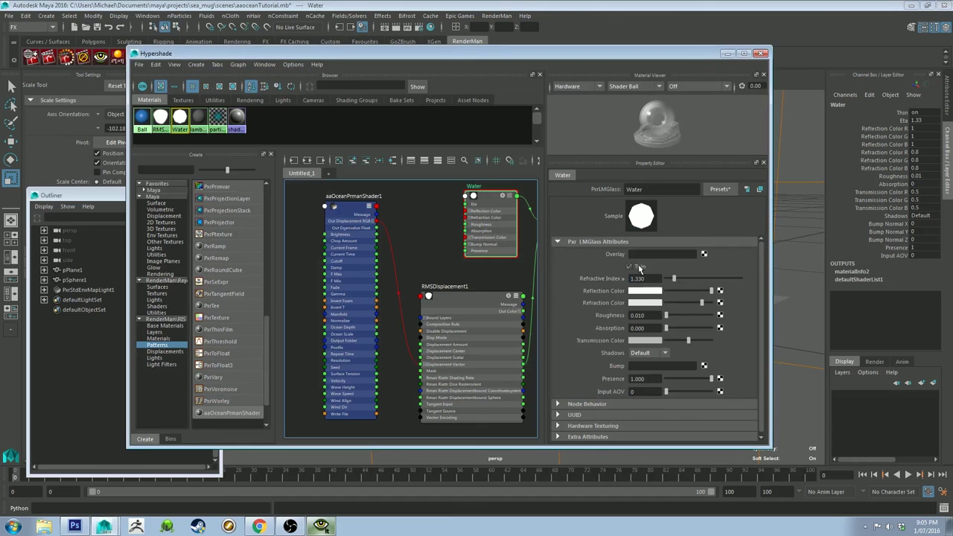
click(67, 57)
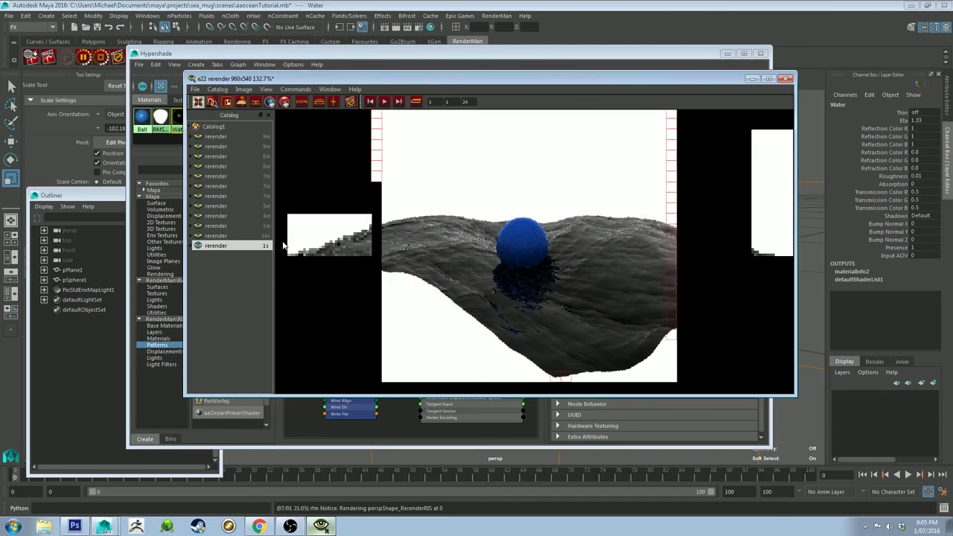
Step: Compare the latest render against the one-minute and thin-glass renders in the catalog
click(223, 226)
click(236, 236)
click(235, 246)
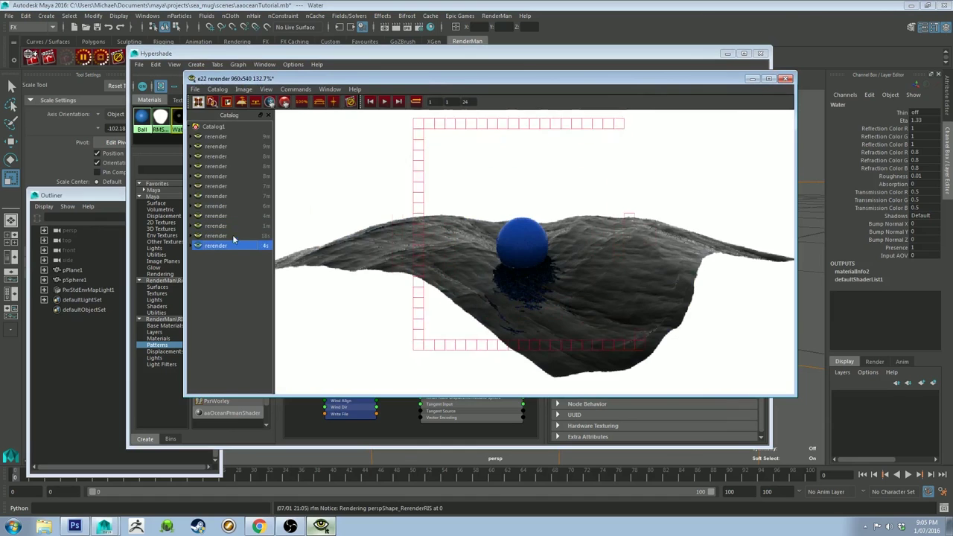
click(235, 226)
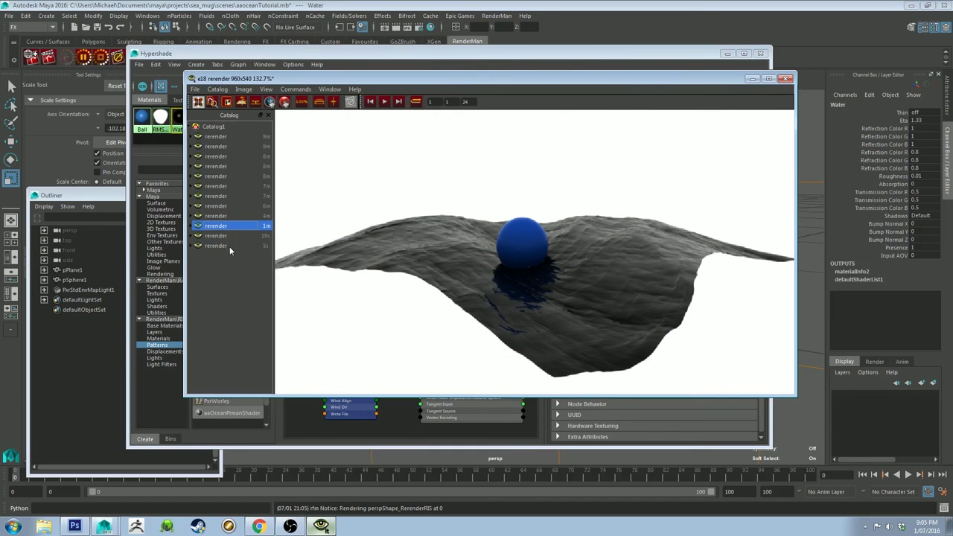
click(229, 246)
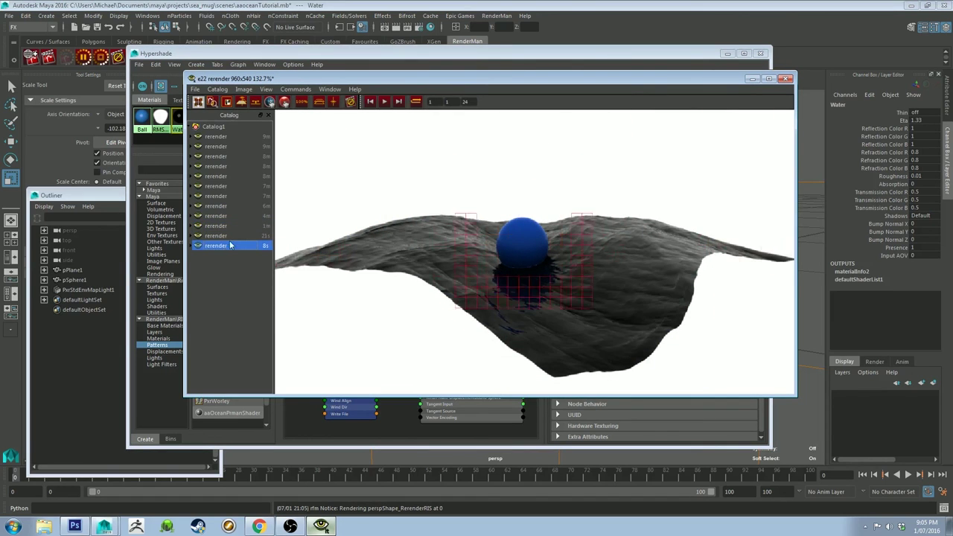
click(223, 226)
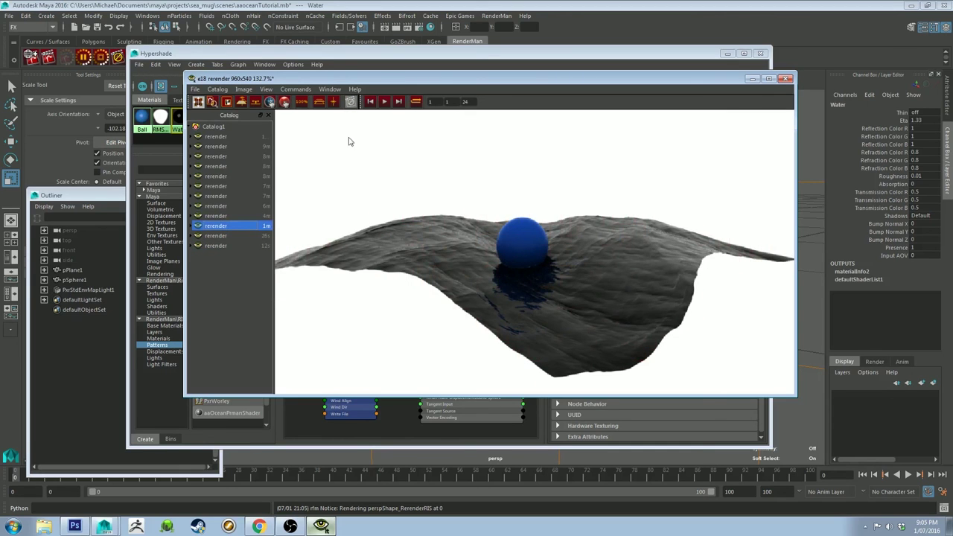
drag(384, 80, 333, 99)
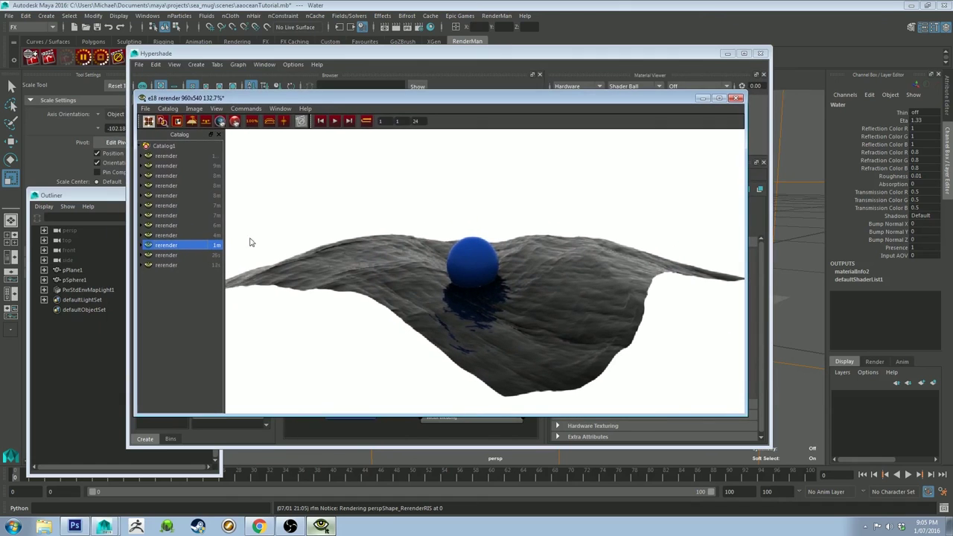
click(179, 264)
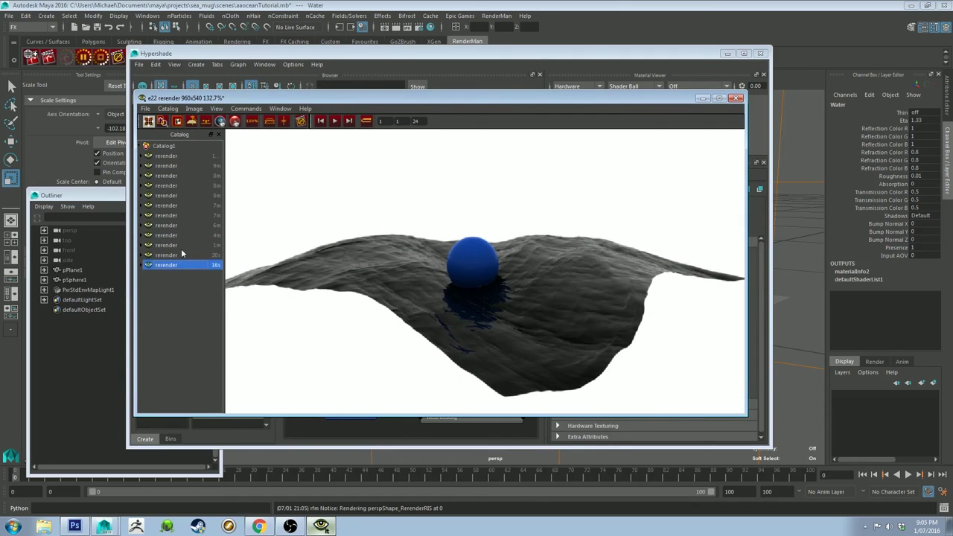
click(182, 247)
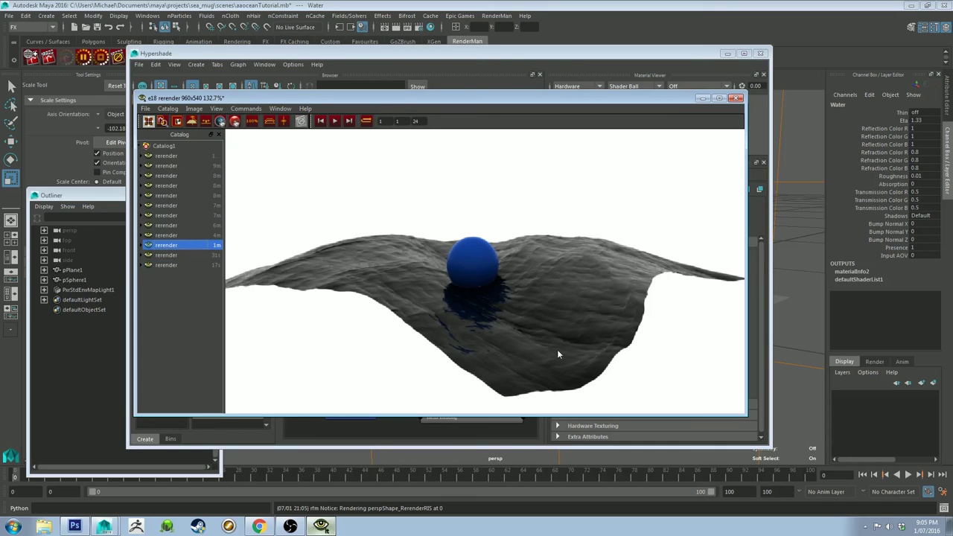
click(163, 266)
click(169, 255)
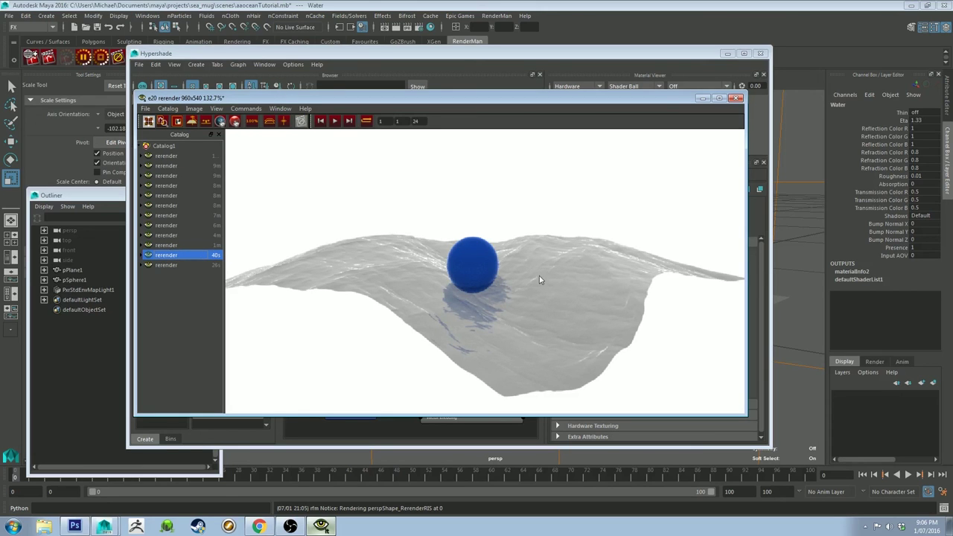
click(176, 264)
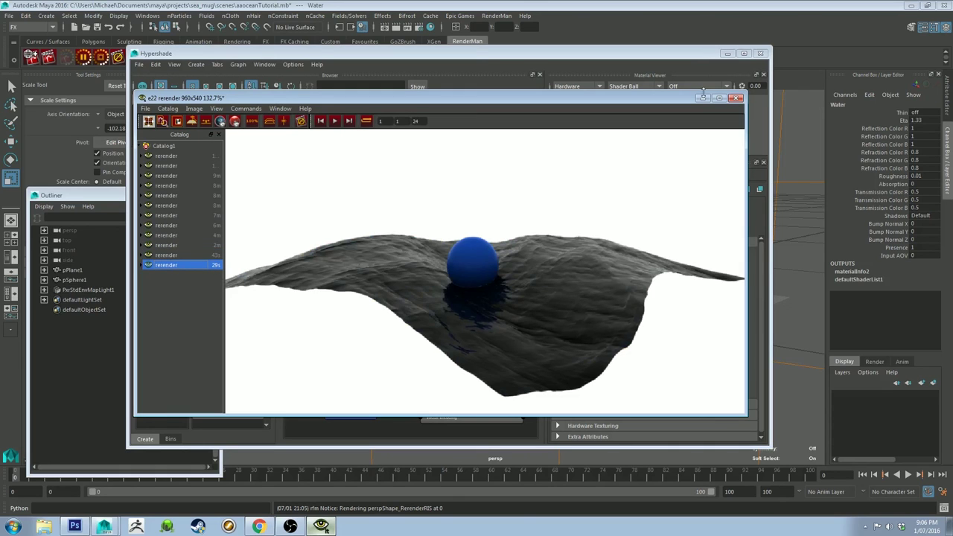